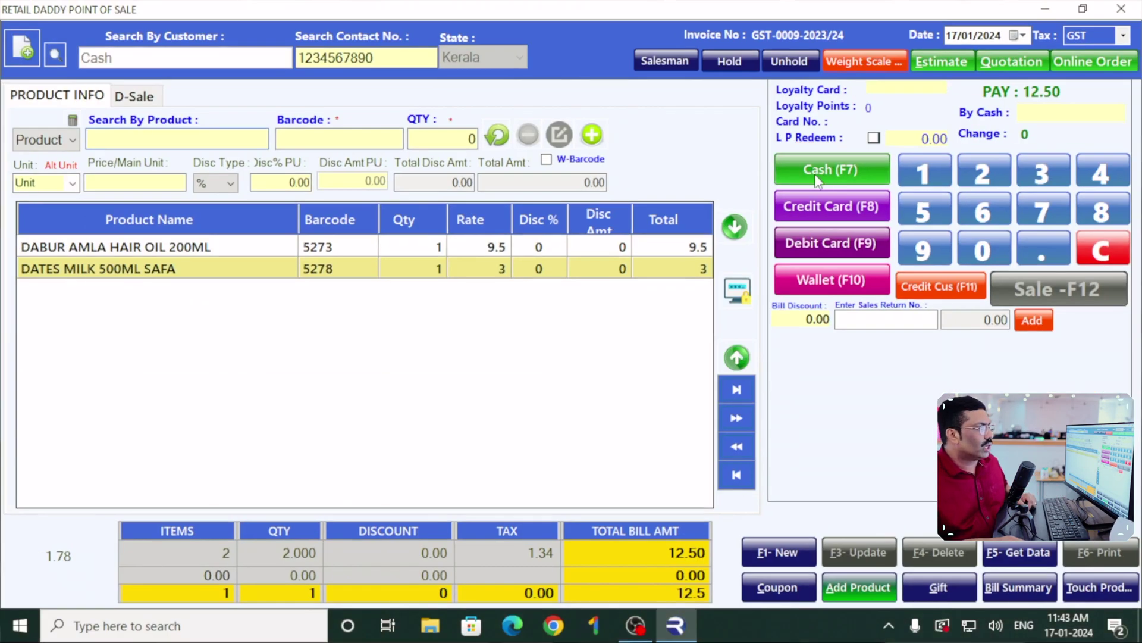
Complete the two-item bill as a cash sale and open its sales invoice for printing.
left_click(815, 174)
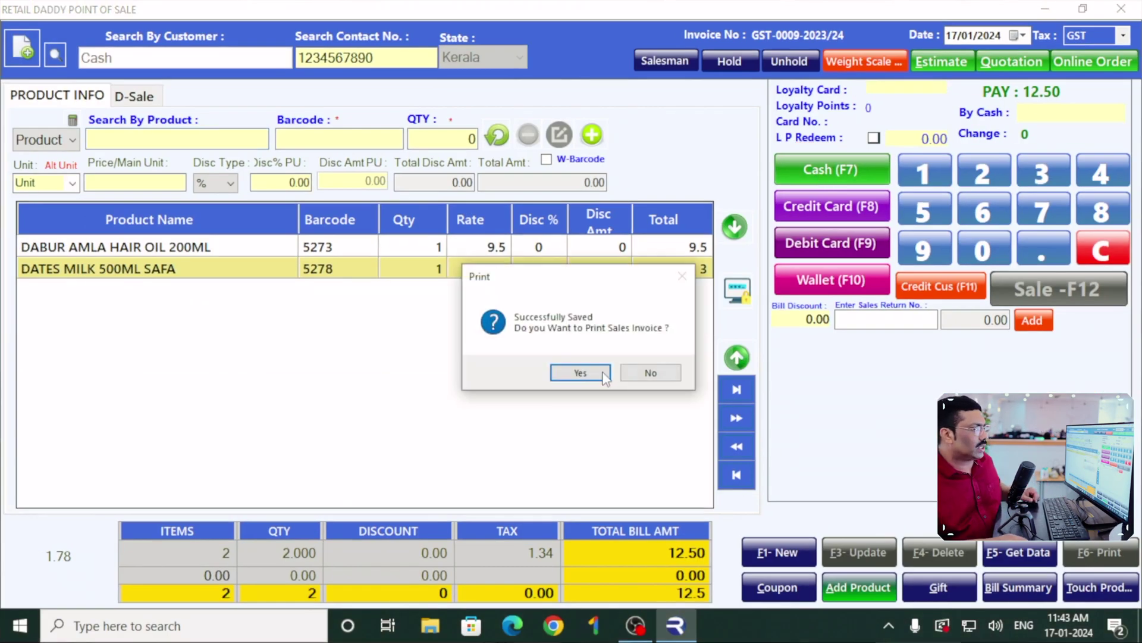
left_click(603, 375)
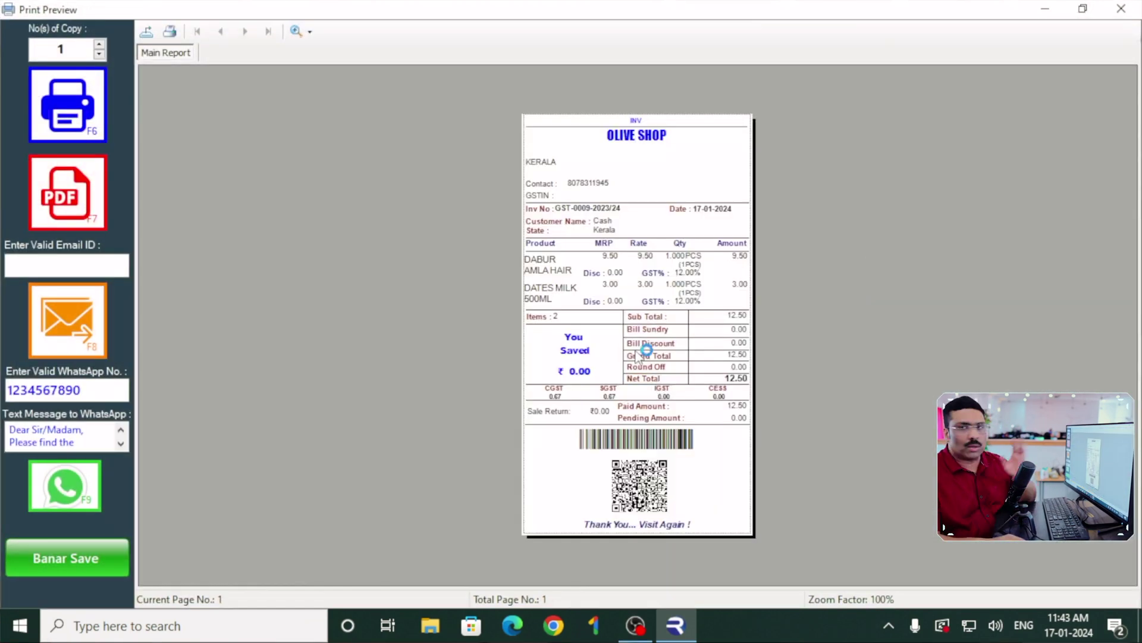
Examine the full invoice preview at 300% zoom, from the header to the barcode, and close it.
left_click(300, 32)
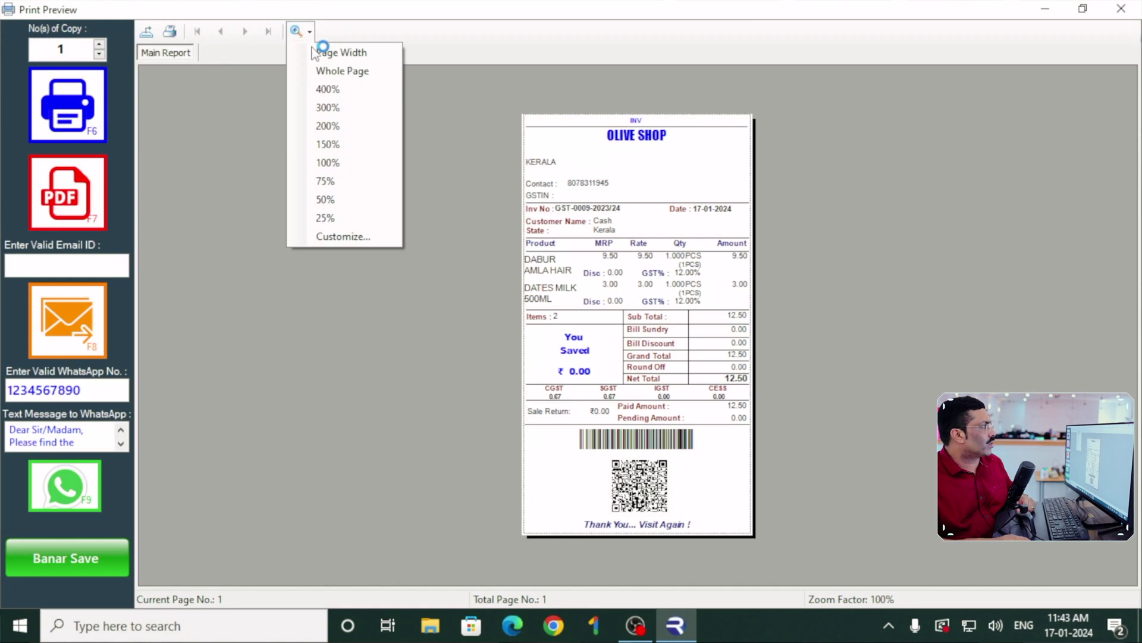
left_click(328, 108)
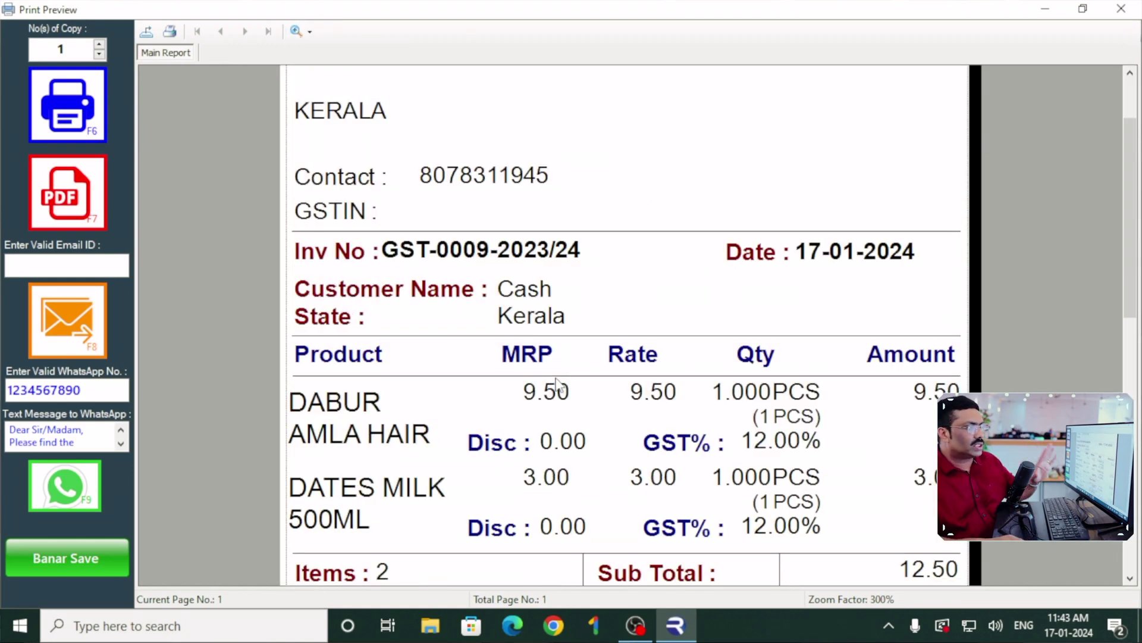
scroll(557, 384, "down", 5)
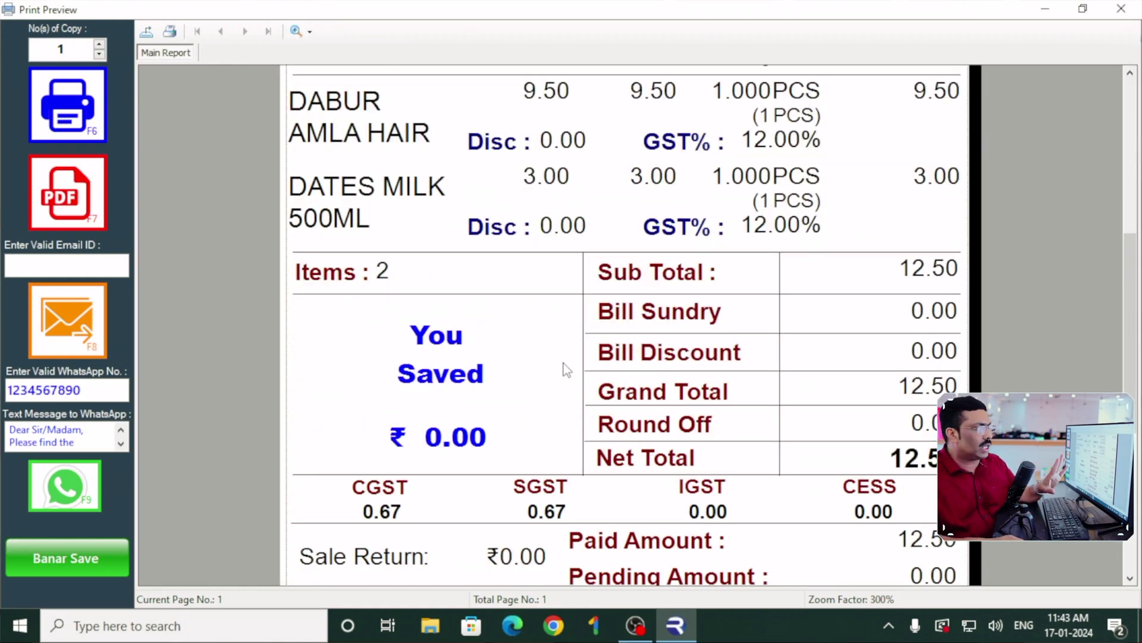
scroll(567, 369, "down", 3)
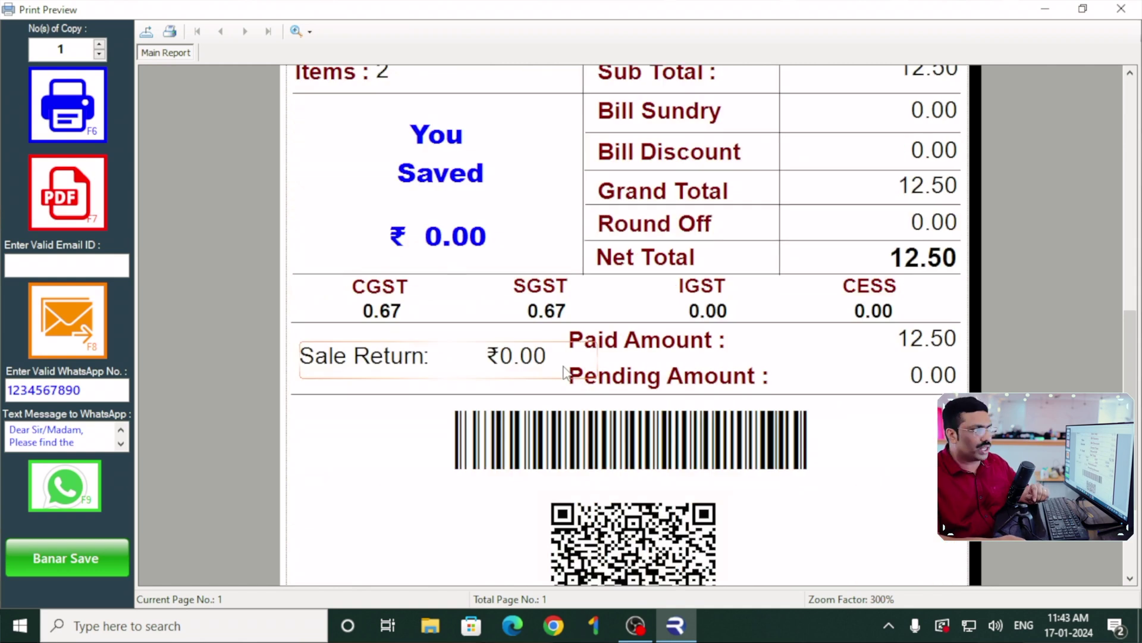
scroll(564, 373, "up", 8)
left_click(1083, 8)
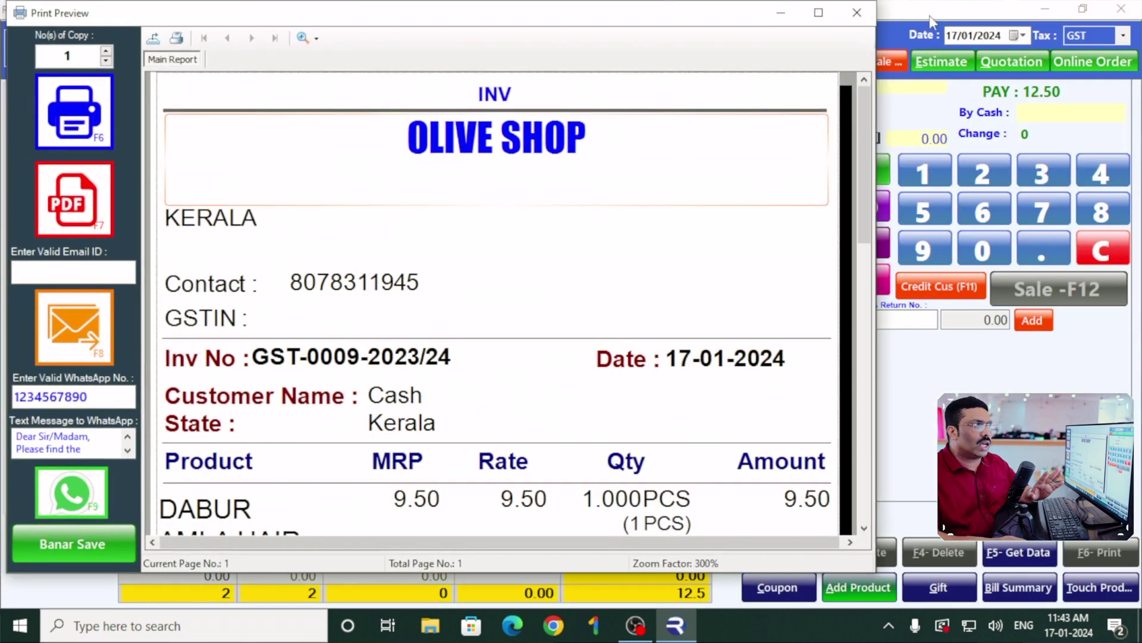
left_click(857, 13)
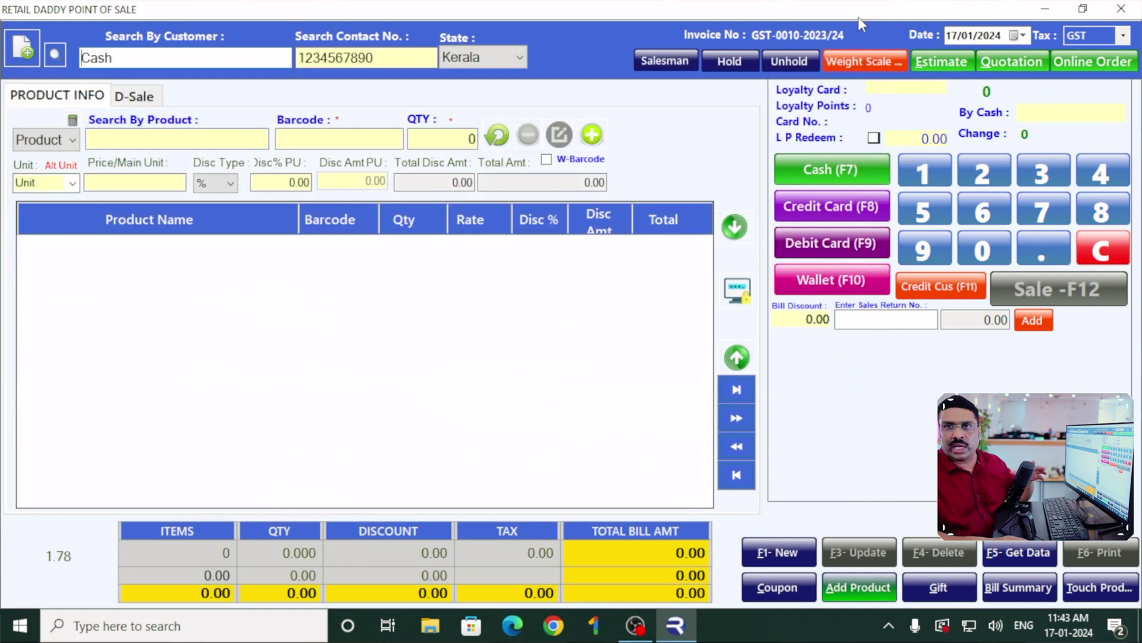
Leave the billing window, start a New Sale (POS), and display the BAKERY and VEGITABLES product categories.
left_click(1126, 8)
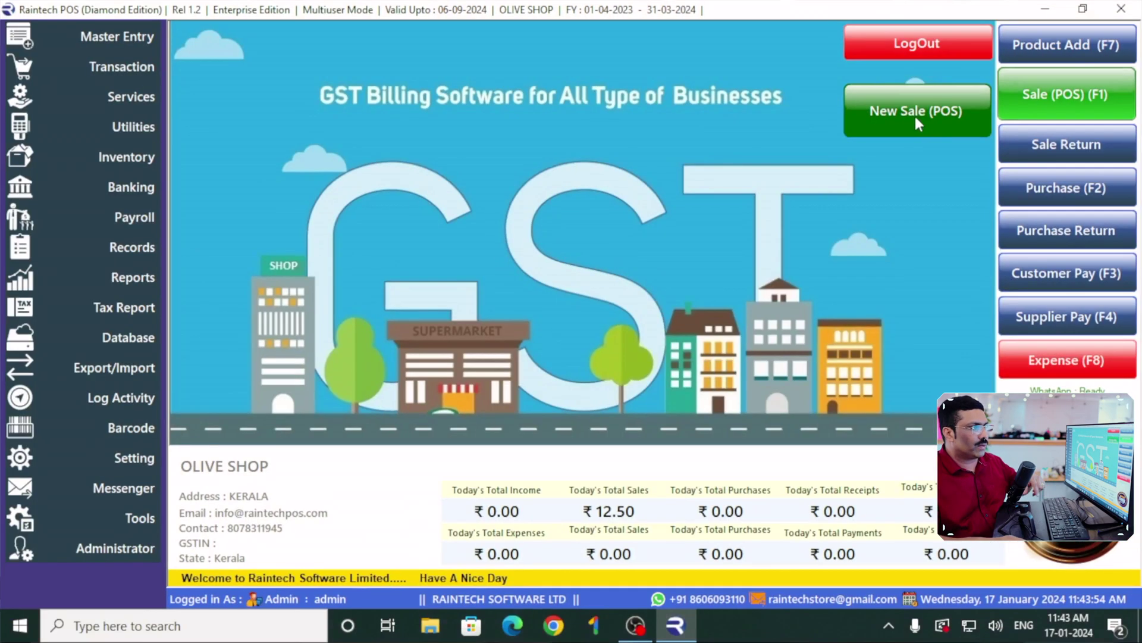
left_click(916, 113)
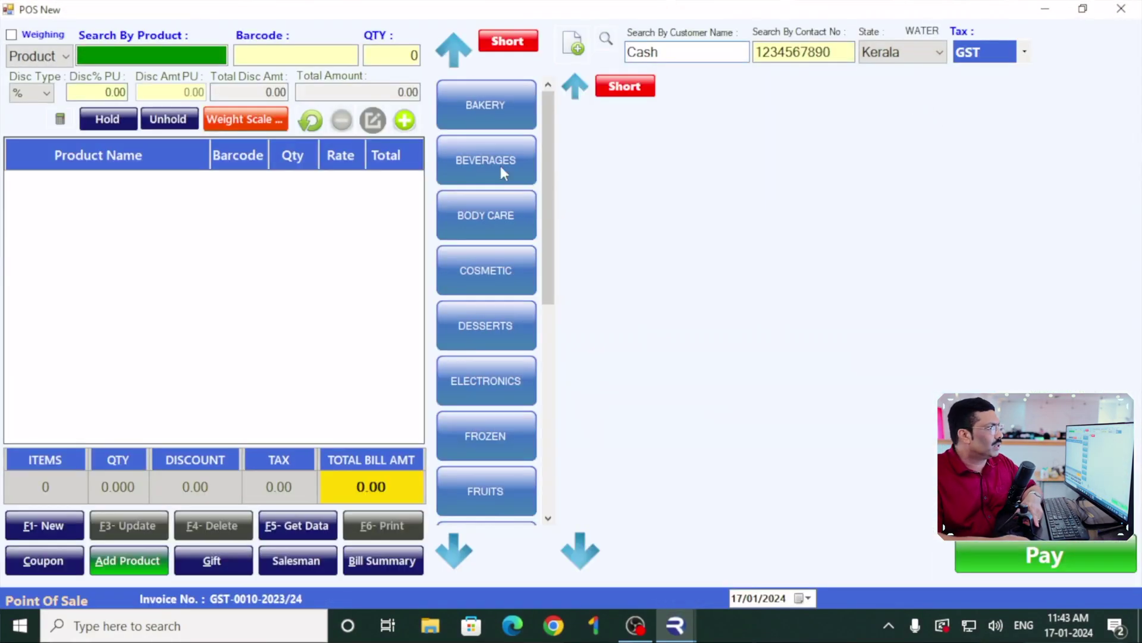
left_click(489, 122)
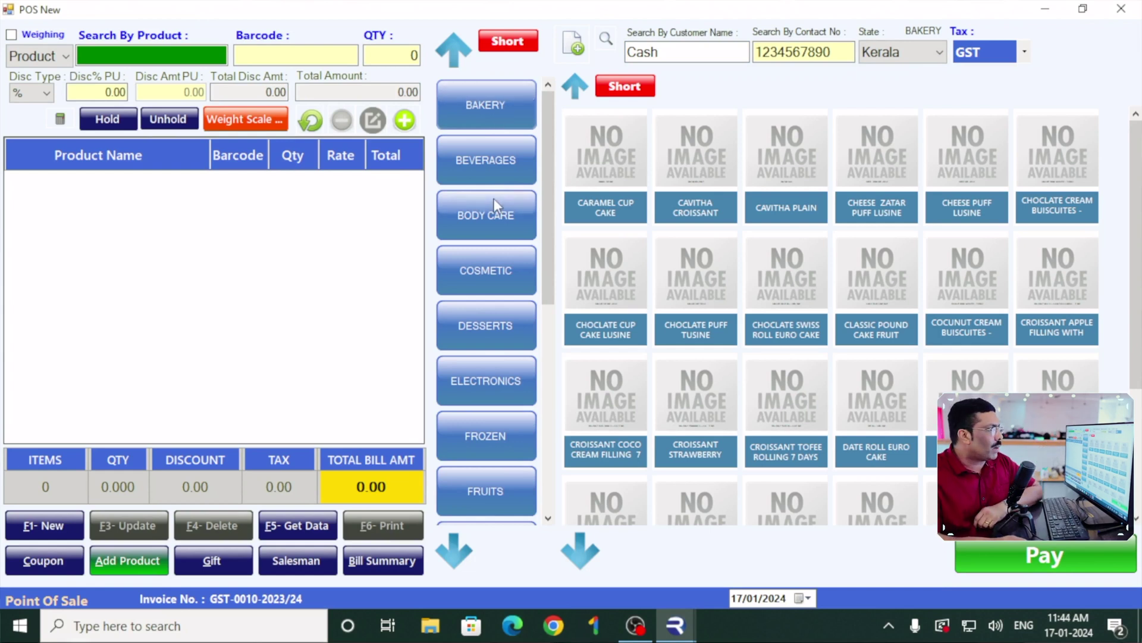
scroll(494, 202, "down", 5)
left_click(485, 443)
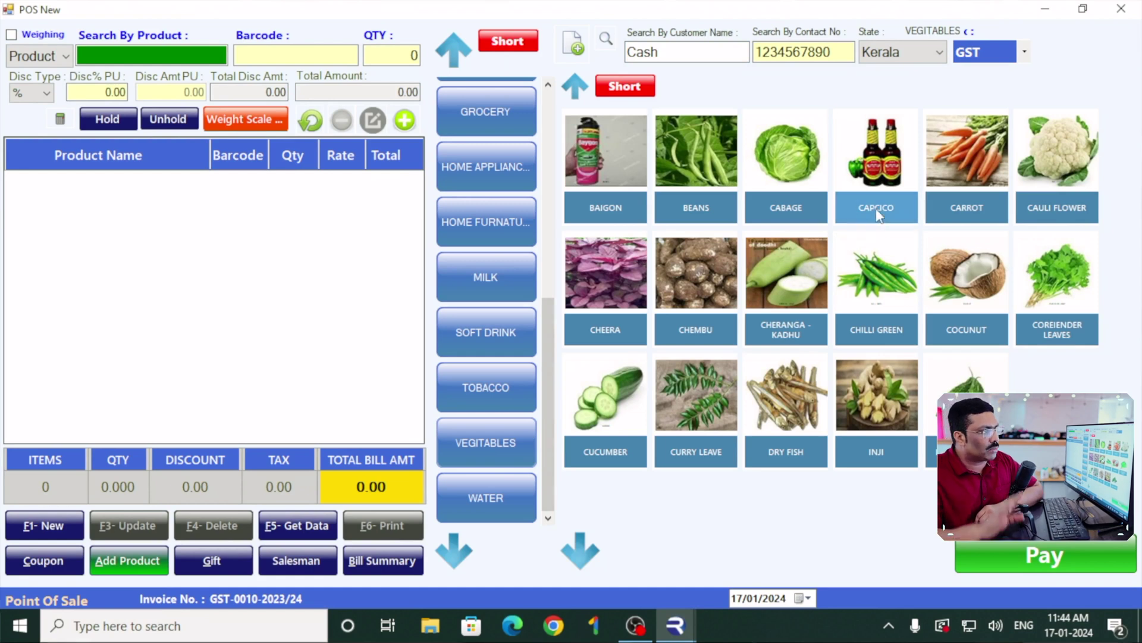
Add cabage, capcico, cocunut, coreiender leaves, cheranga-kadhu, chembu and cheera to the bill, one of each.
left_click(798, 151)
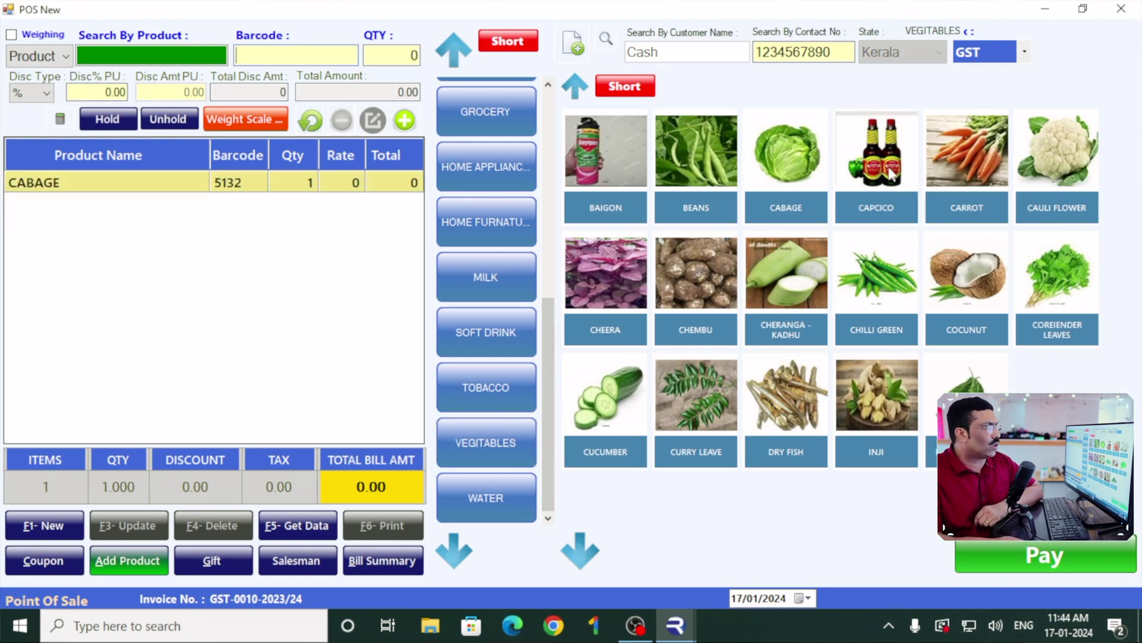
left_click(870, 173)
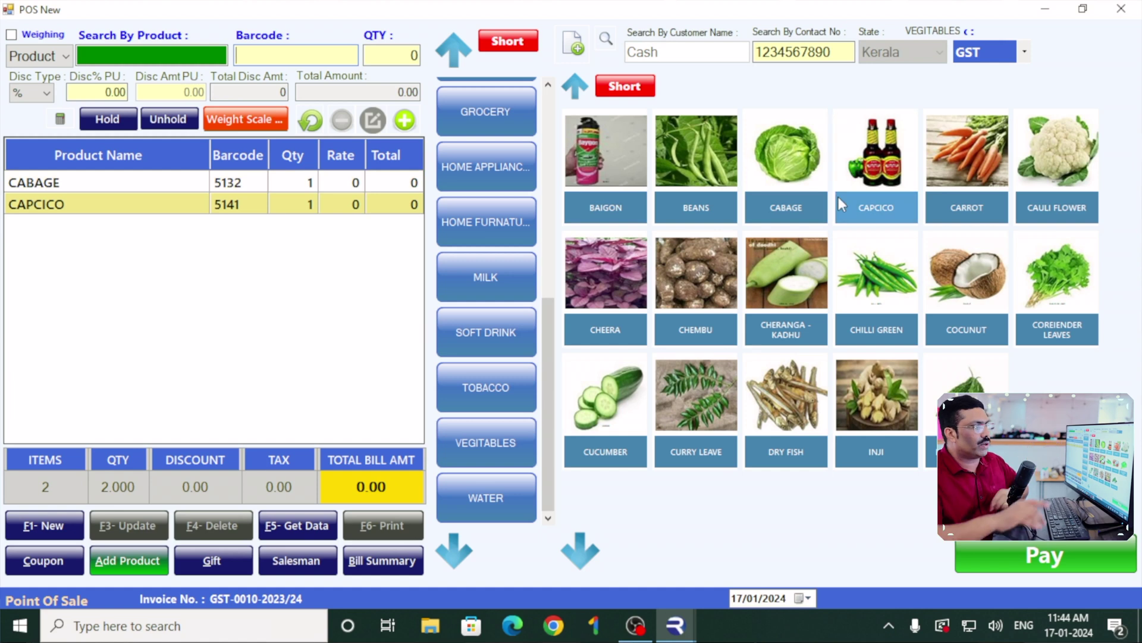
left_click(967, 273)
left_click(1058, 271)
left_click(786, 274)
left_click(677, 287)
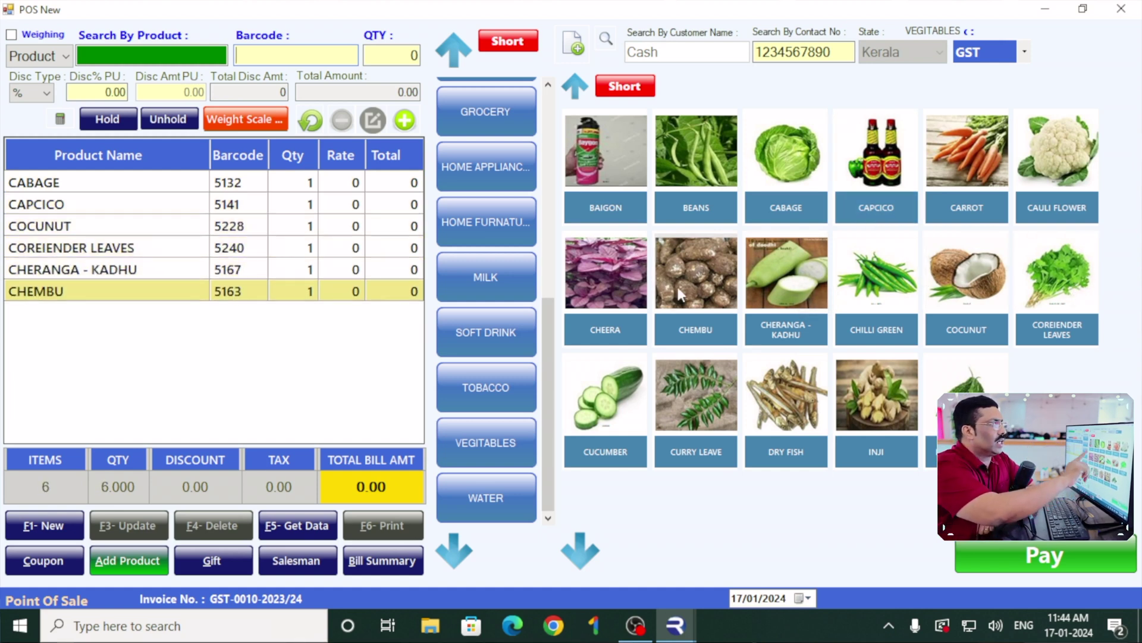
left_click(609, 258)
Browse the products in the tobacco, milk, home furniture and home appliances categories.
left_click(485, 387)
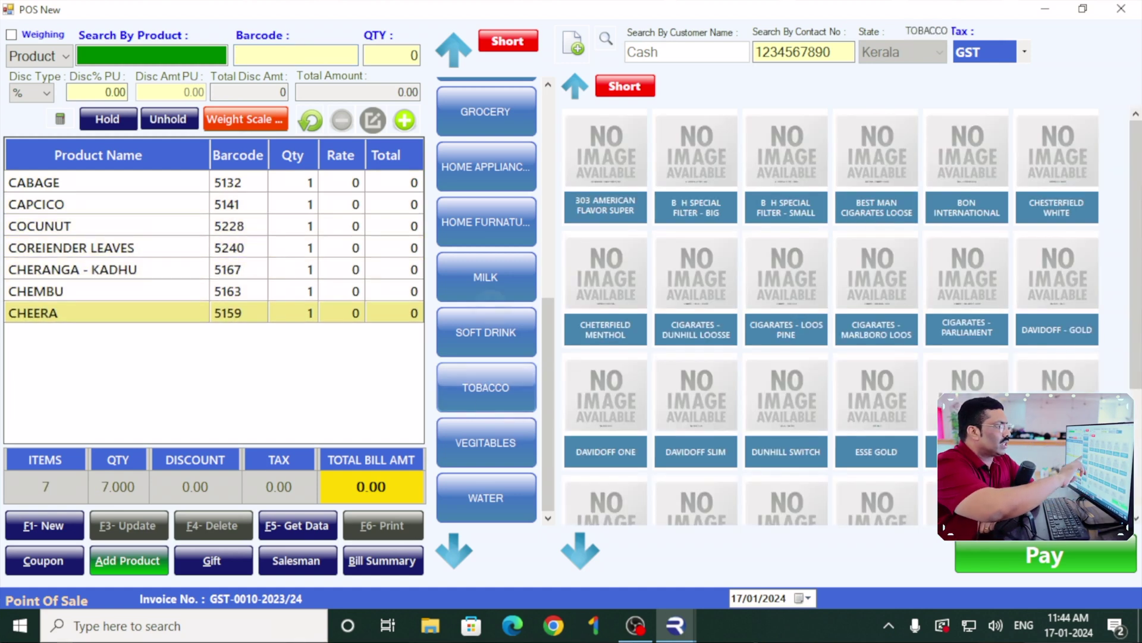
left_click(487, 280)
left_click(485, 221)
left_click(486, 166)
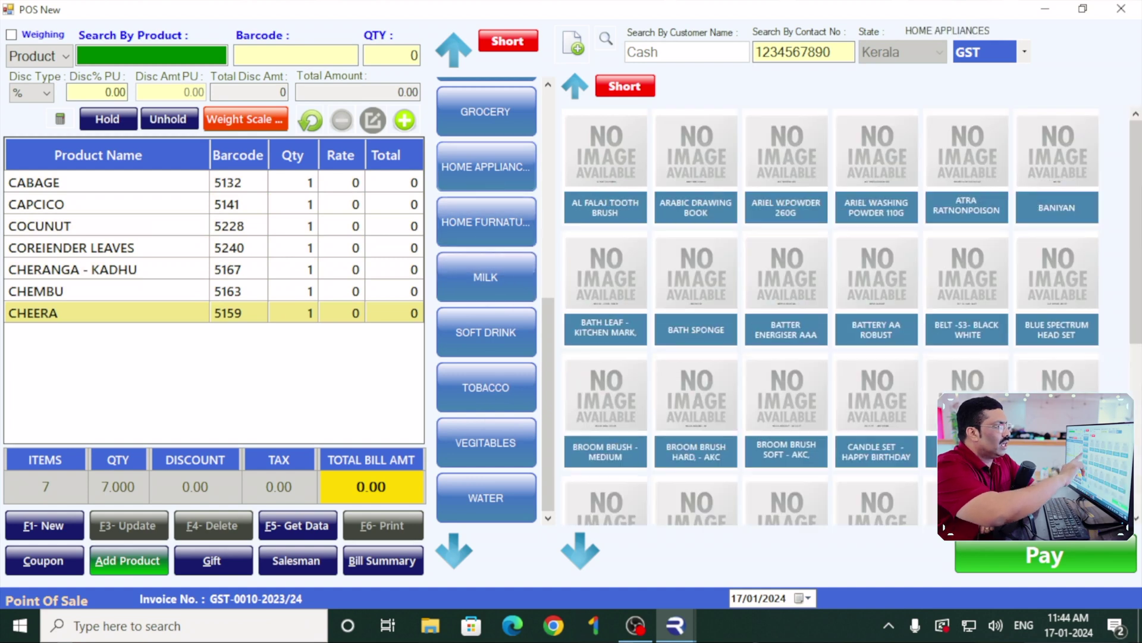
Add Al Marai Fresh Yoghurt, Al Massa Sunflower Oil, Aloo Bhujia, Amada Veni Choco and Apricot Jam Vitrac from the grocery category.
left_click(485, 112)
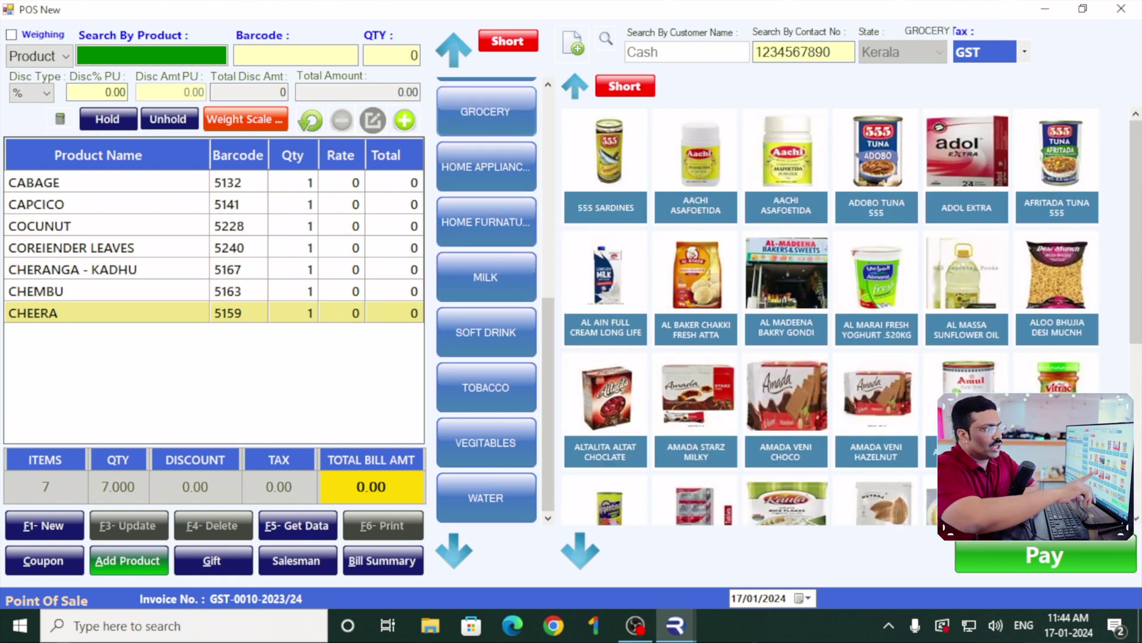
left_click(877, 275)
left_click(967, 275)
left_click(1057, 275)
left_click(786, 397)
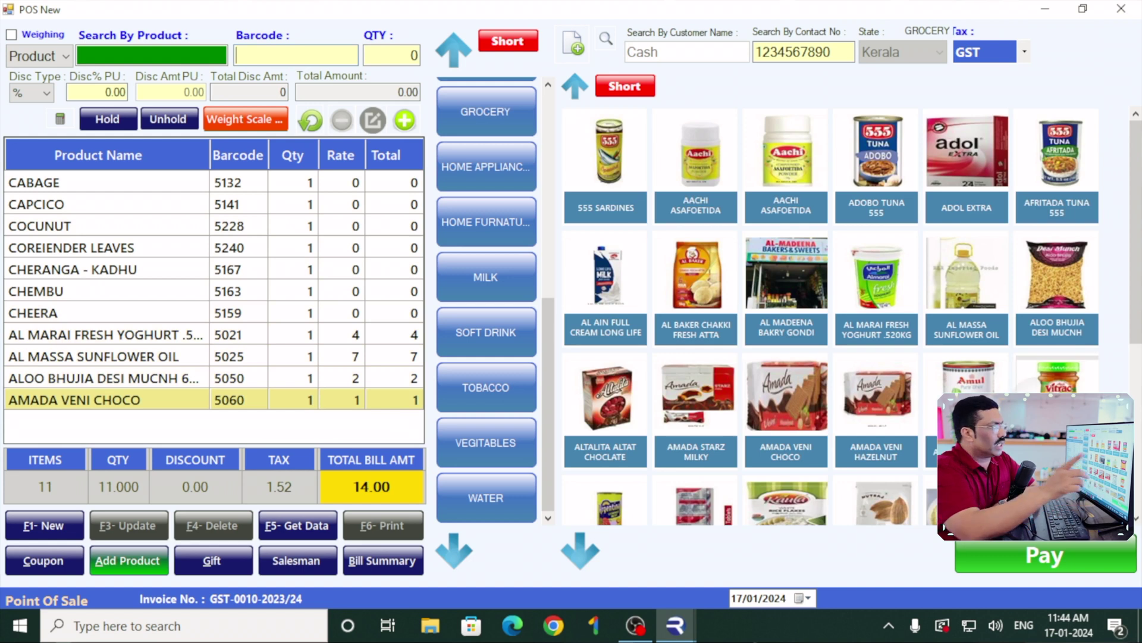
left_click(1057, 386)
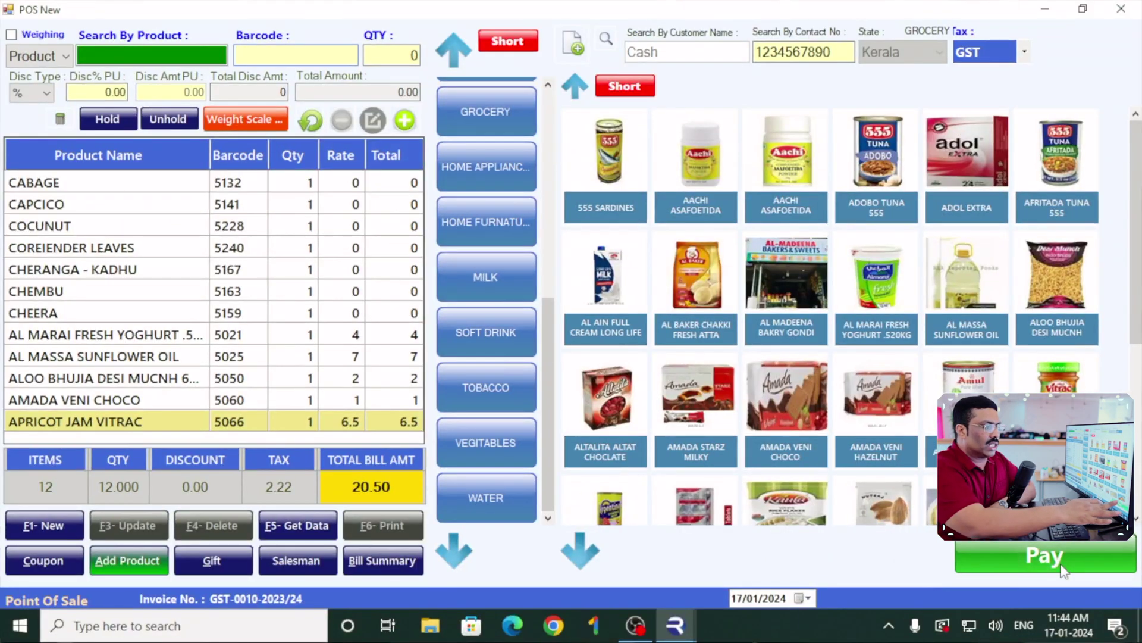
Proceed to payment, settle the bill in cash, and open its sales invoice for printing.
left_click(1048, 556)
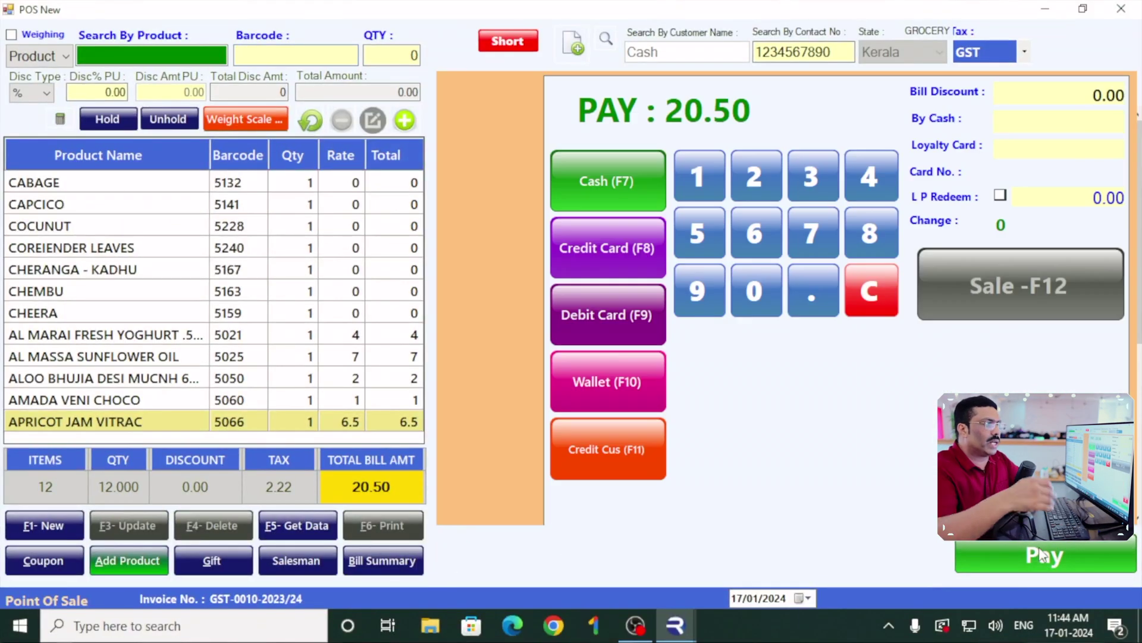
left_click(608, 182)
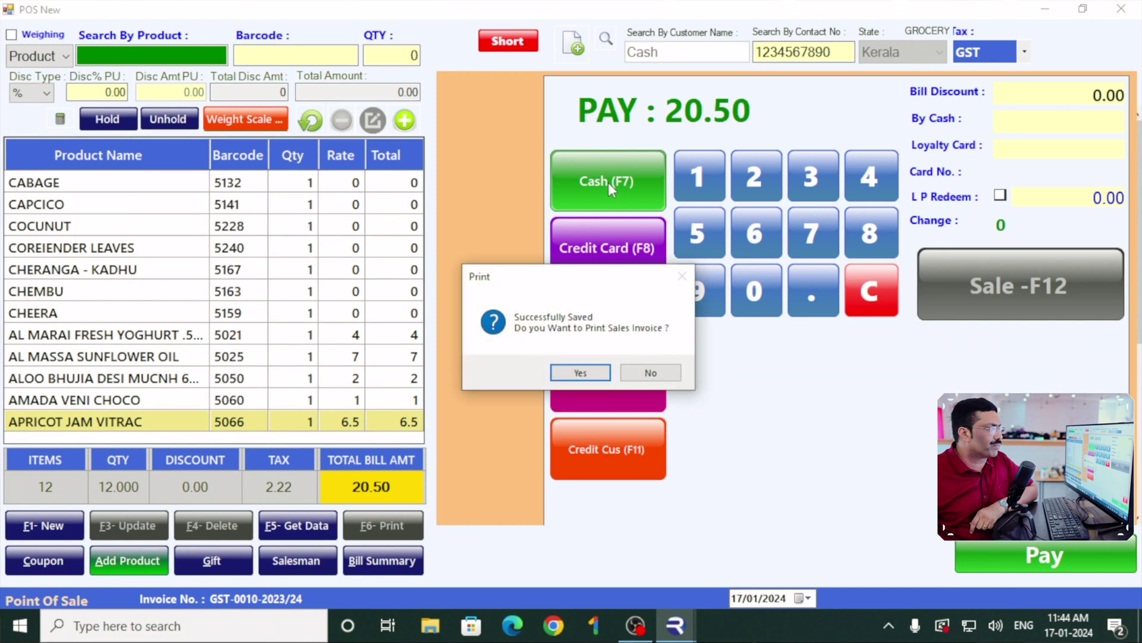
key("Return")
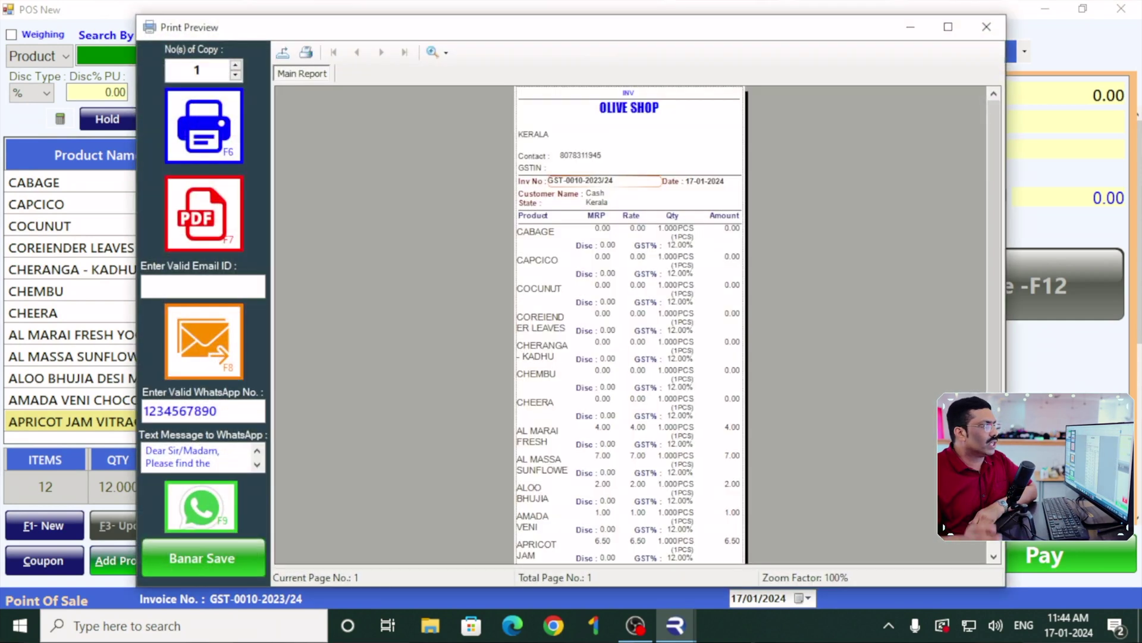
Examine the maximized invoice preview from the product lines to the totals and QR code, and close it.
scroll(630, 327, "down", 5)
left_click(949, 26)
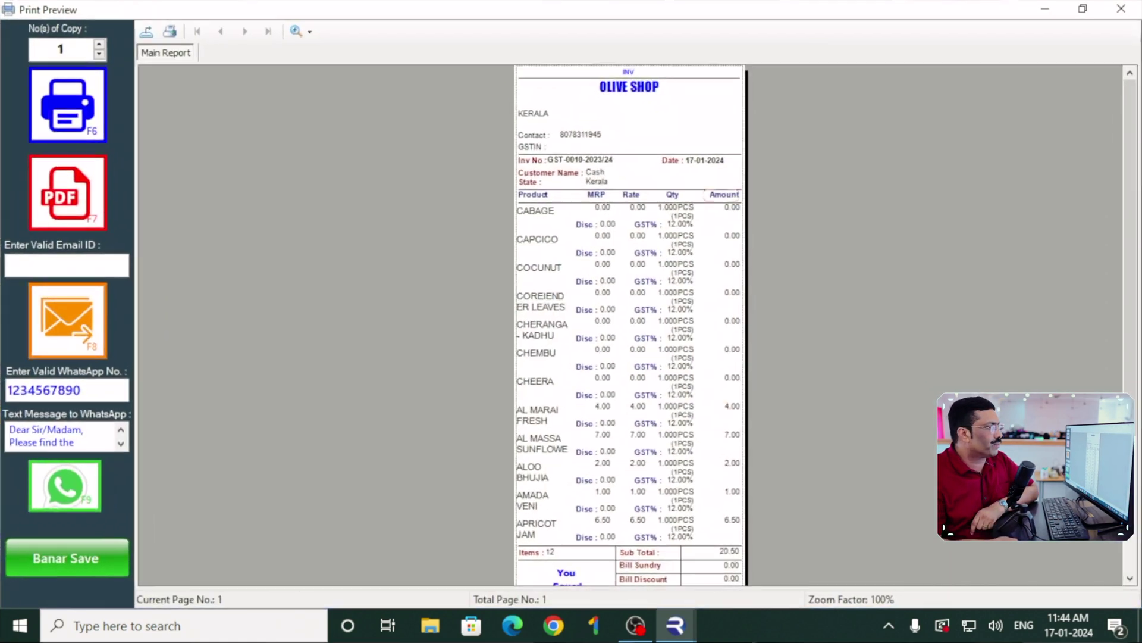
scroll(629, 328, "down", 5)
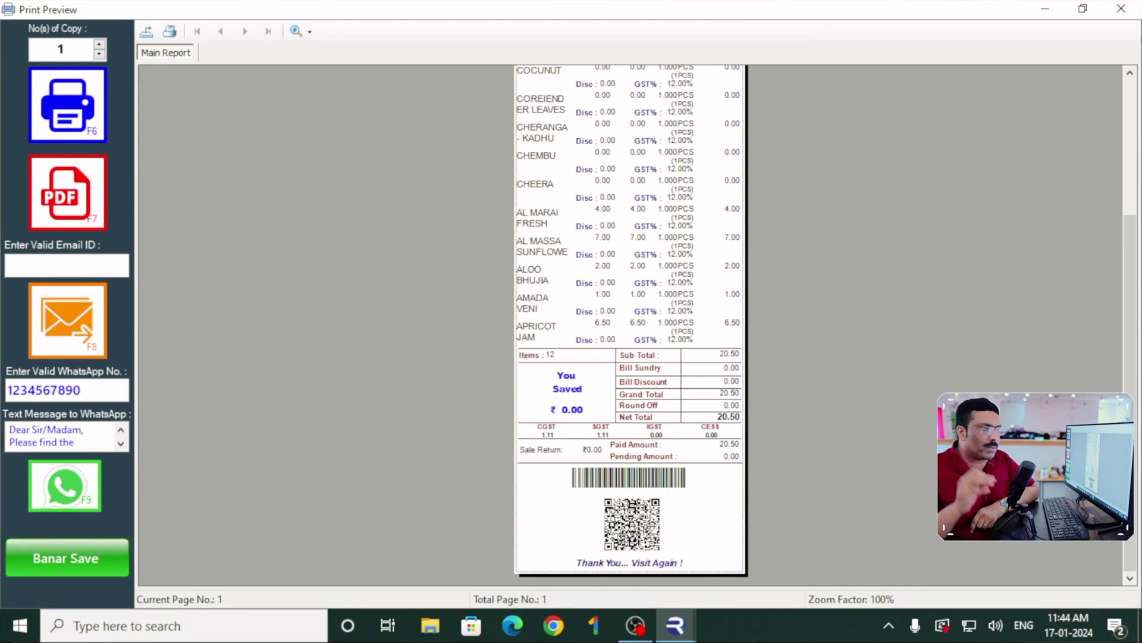
scroll(630, 327, "up", 5)
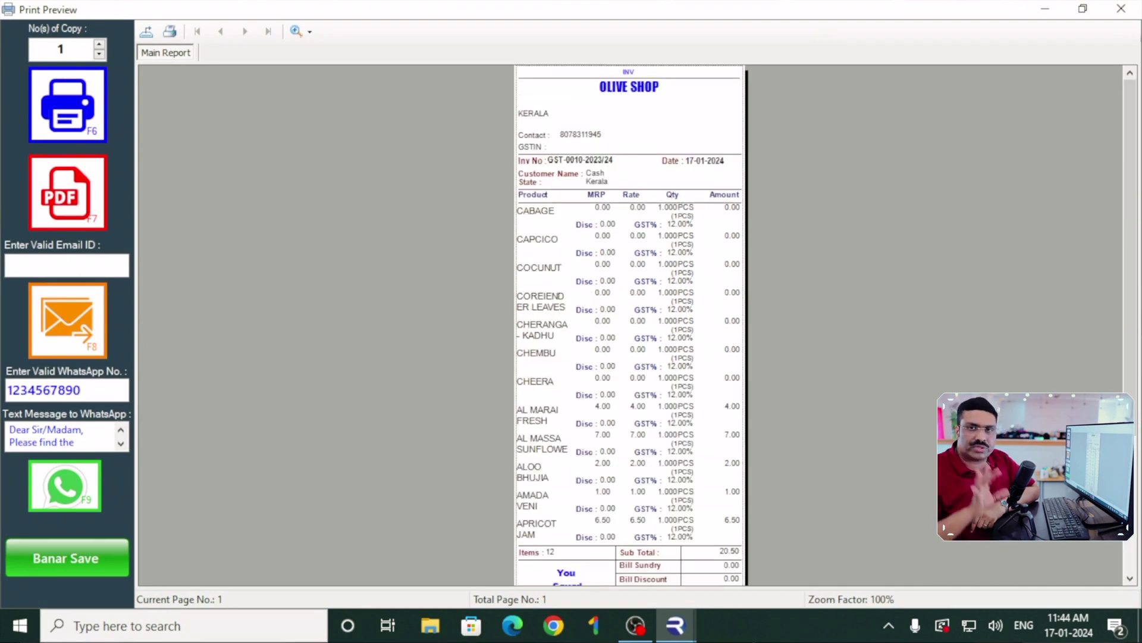
scroll(661, 280, "down", 4)
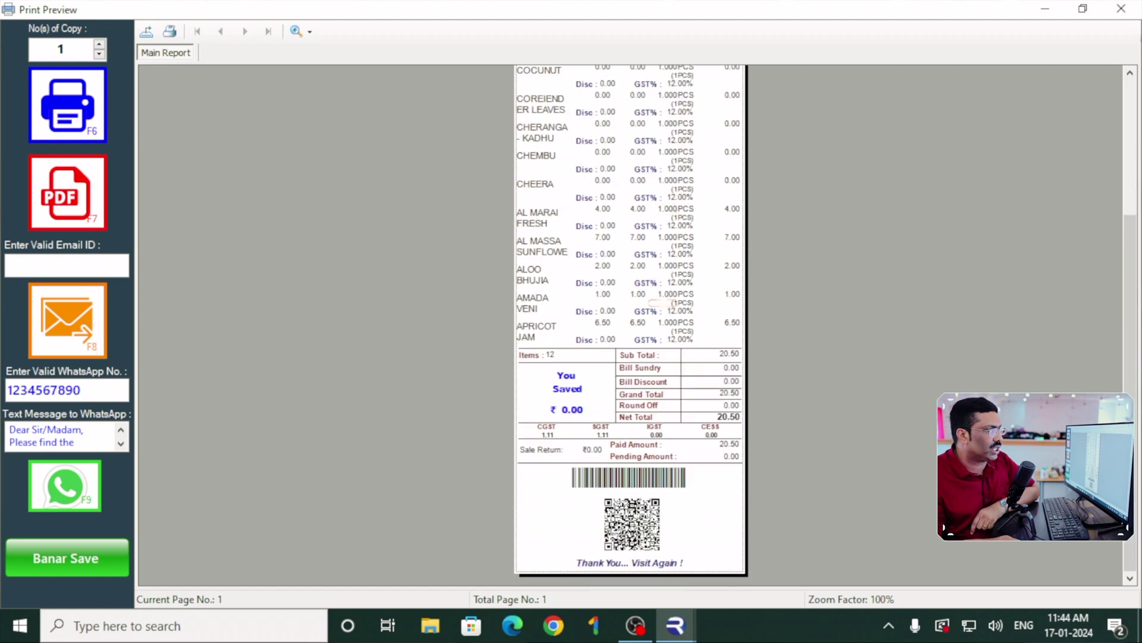
left_click(1121, 8)
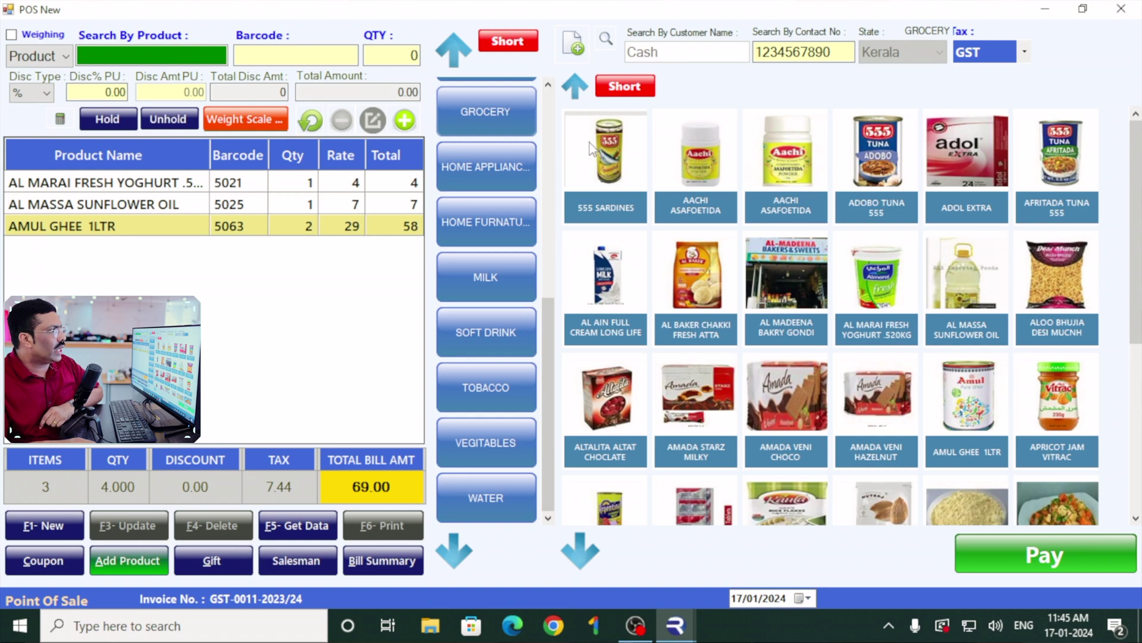
Filter the grocery products by the initial letter A and clear the filter.
left_click(621, 87)
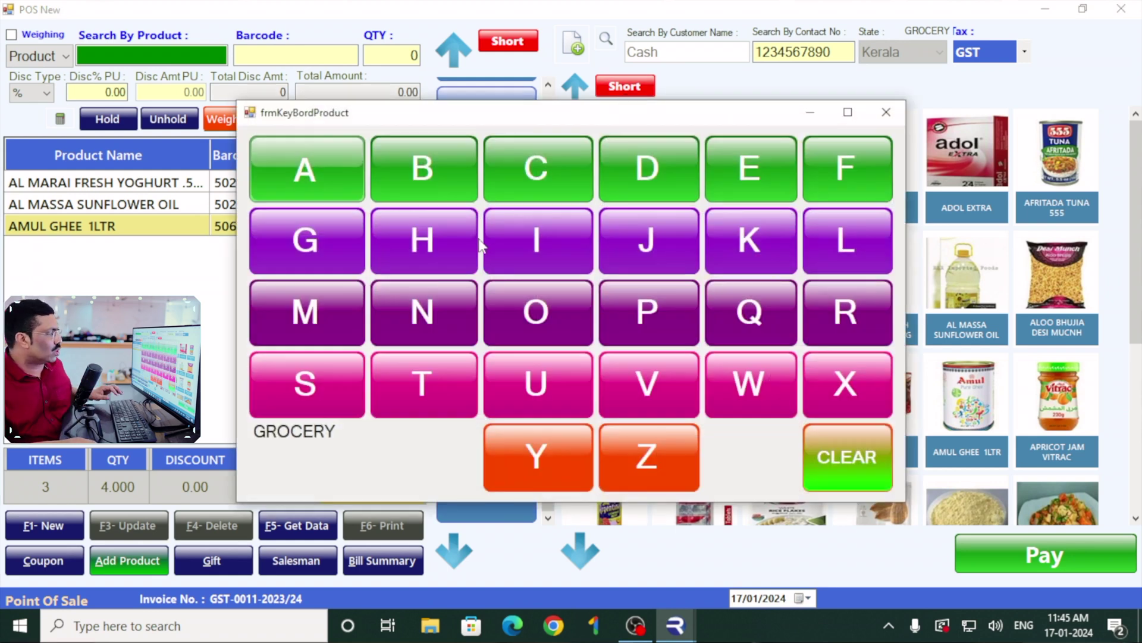
left_click(331, 190)
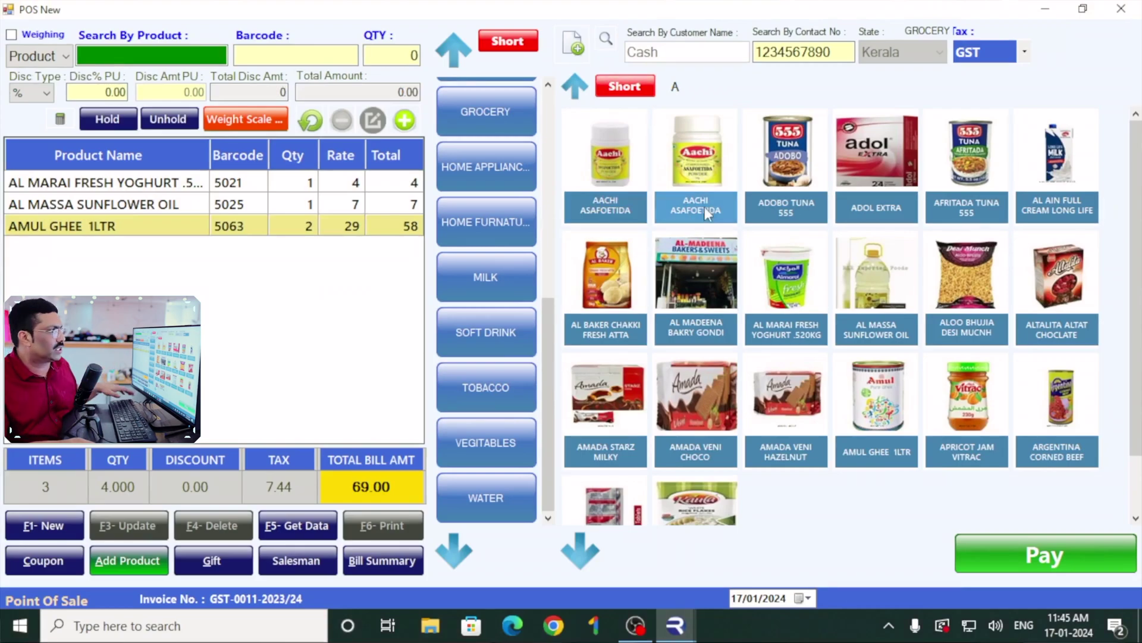
left_click(626, 87)
left_click(869, 453)
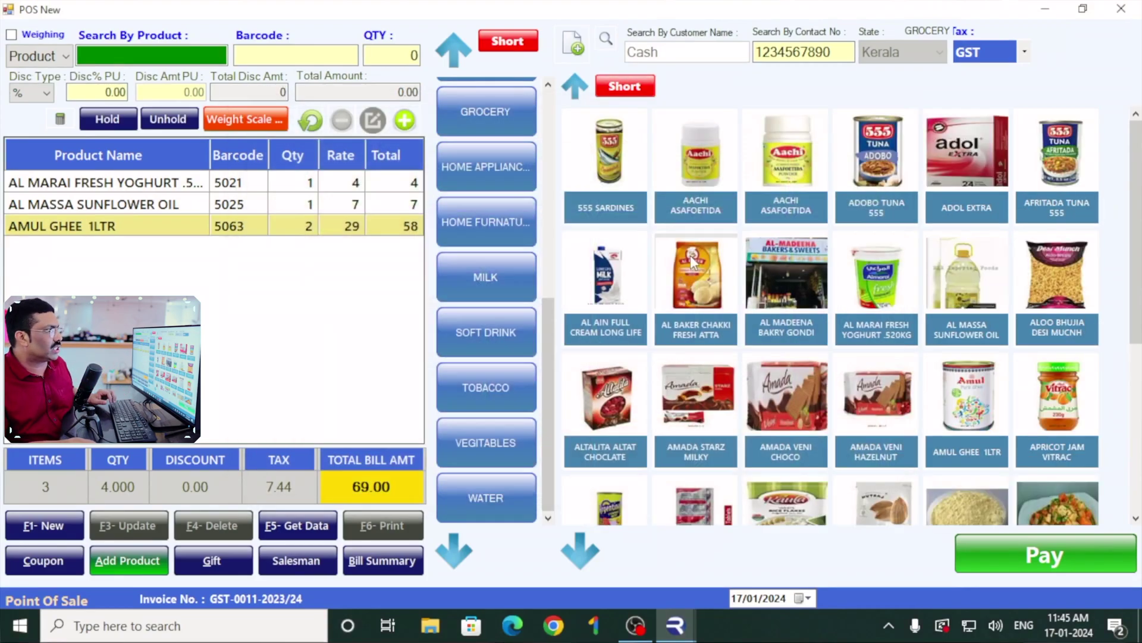
Filter the grocery products by the letter B and add Butter Cookies Tiffani, the 405GM pack and the 40GM pack to the bill.
left_click(646, 87)
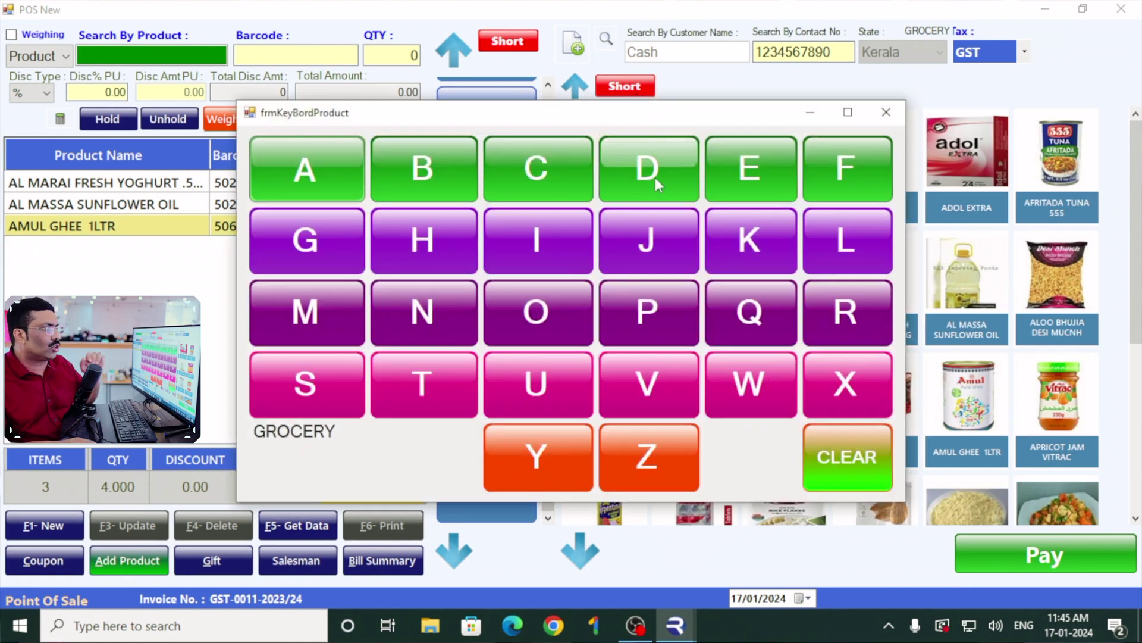
left_click(655, 177)
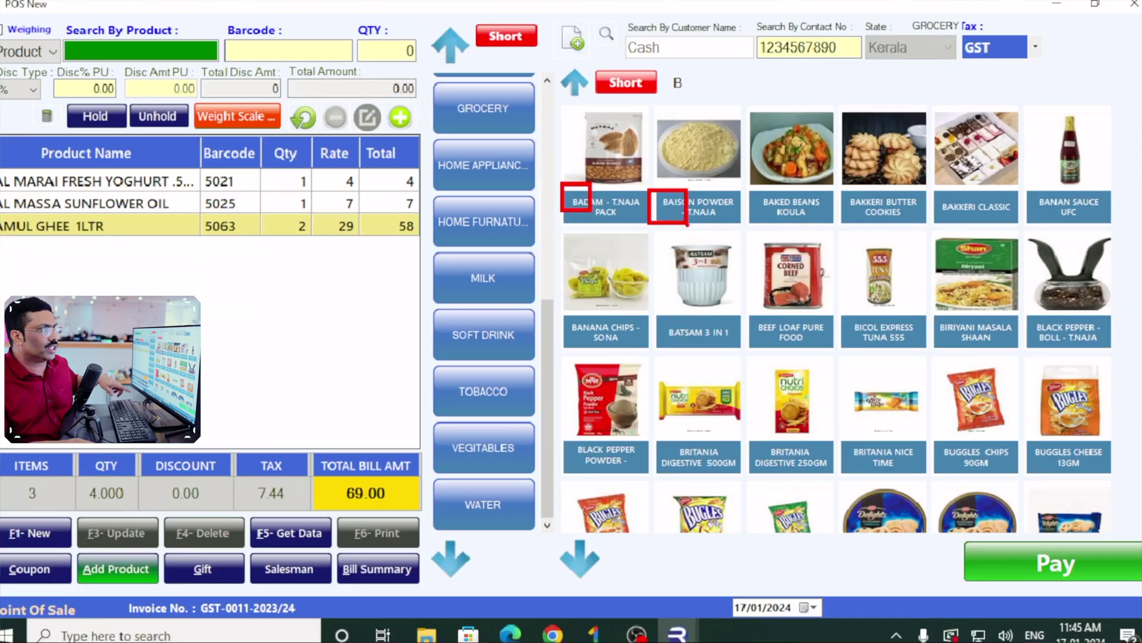
scroll(765, 321, "down", 3)
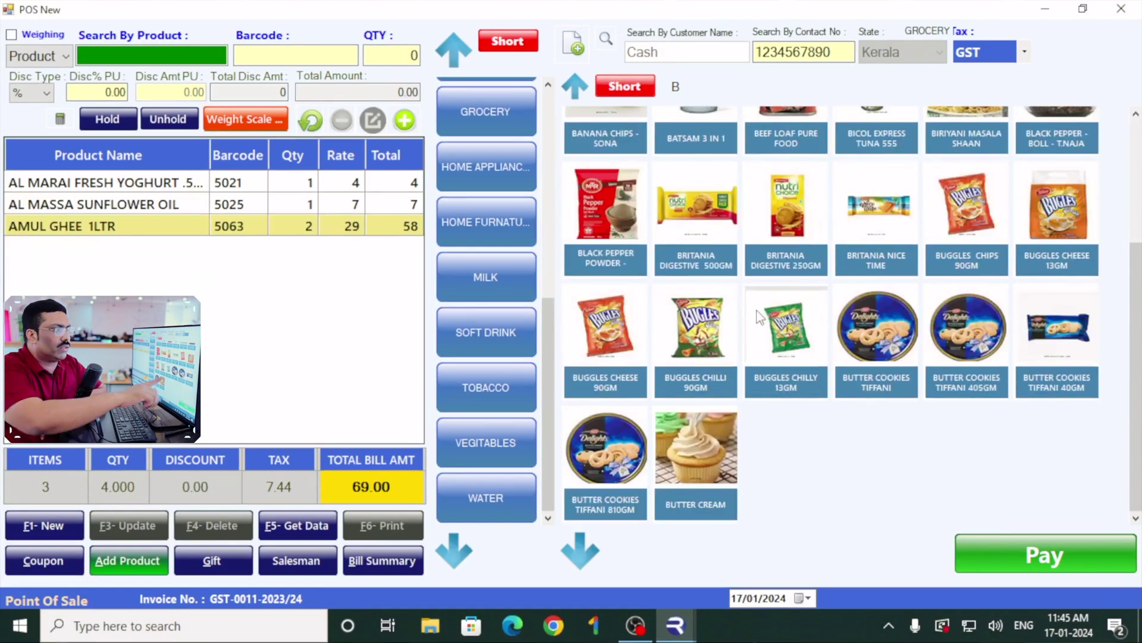
left_click(877, 328)
left_click(968, 328)
left_click(1078, 335)
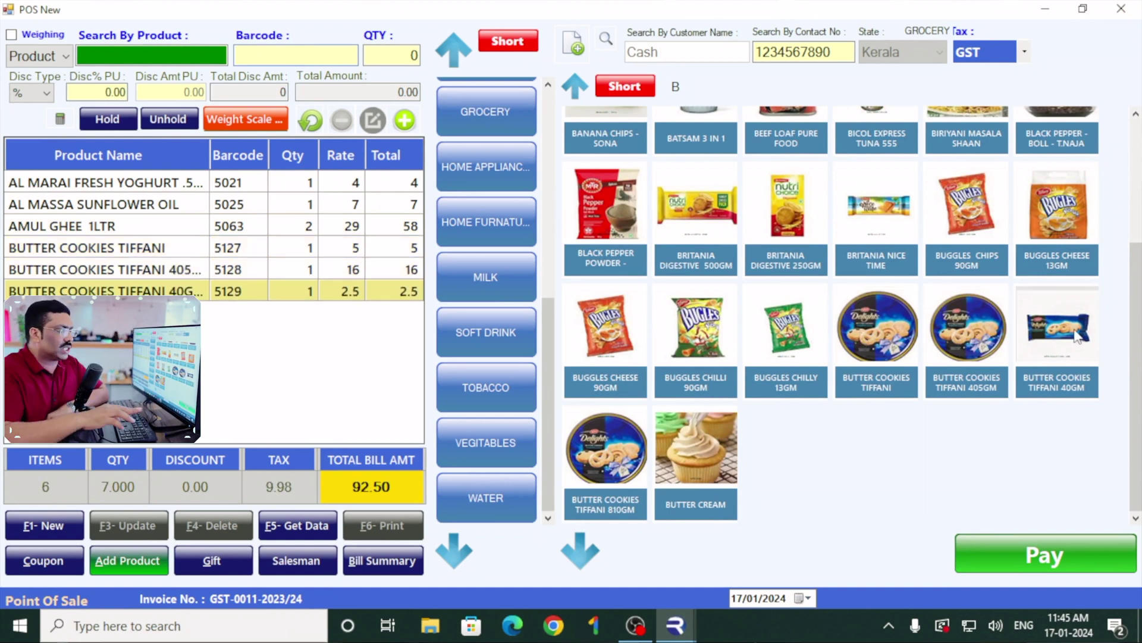
Proceed to payment, settle the bill in cash, check its invoice preview, and close the preview.
left_click(1048, 556)
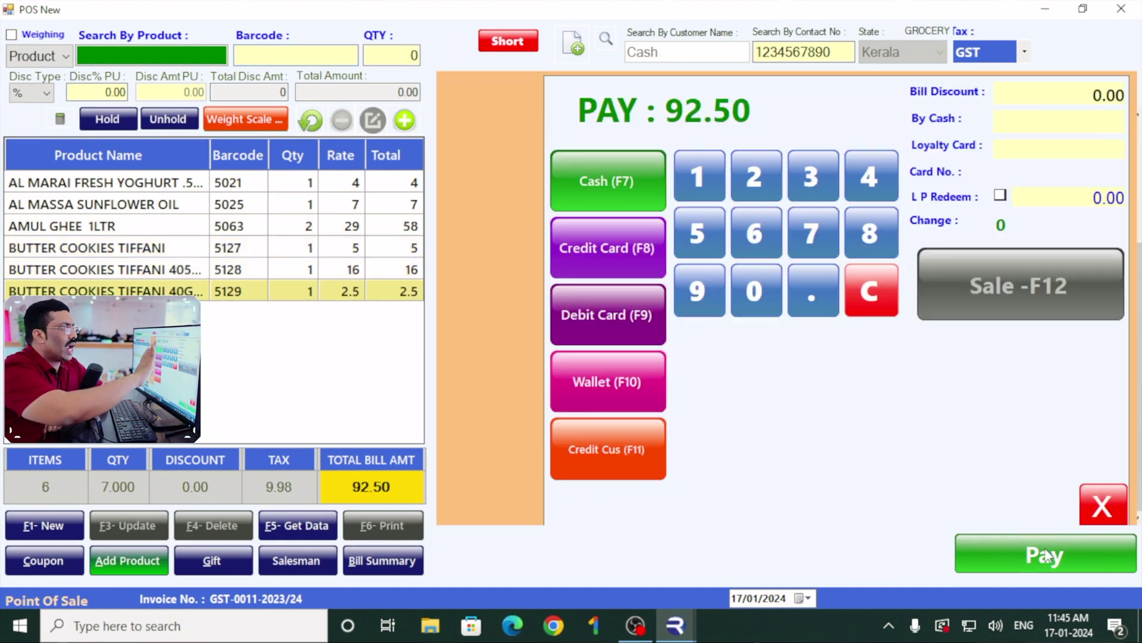
left_click(608, 187)
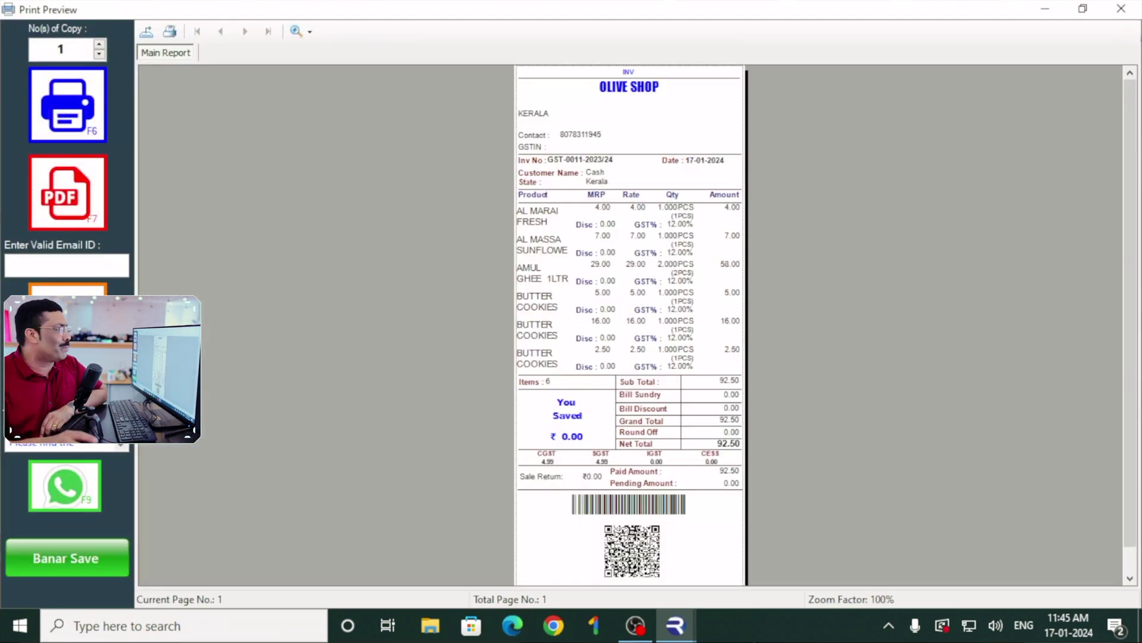
scroll(631, 324, "down", 1)
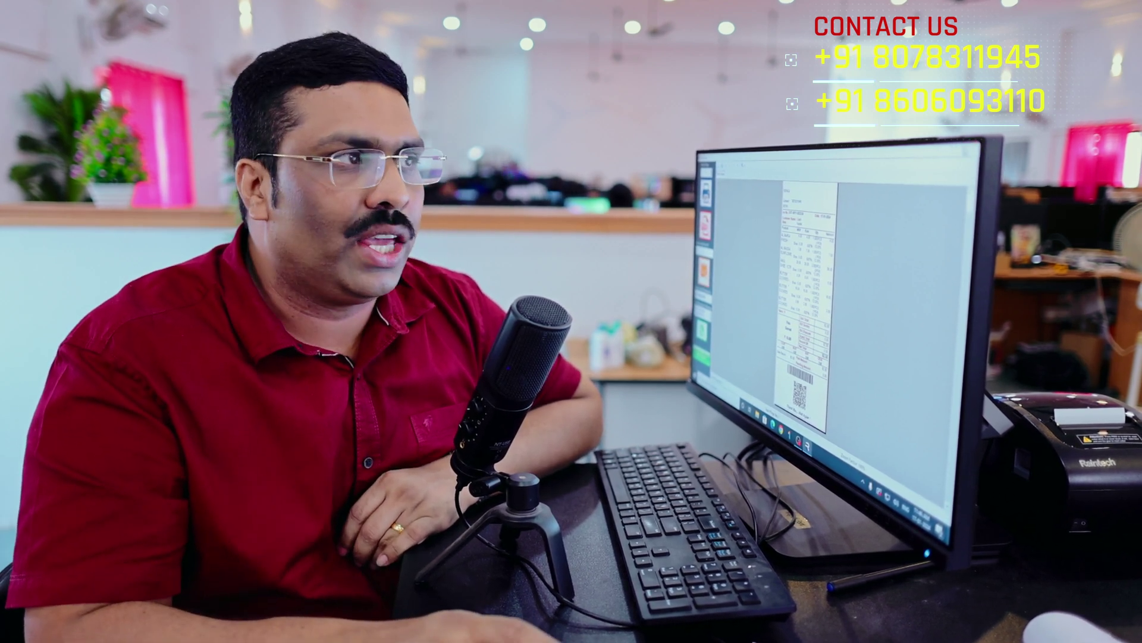
left_click(971, 148)
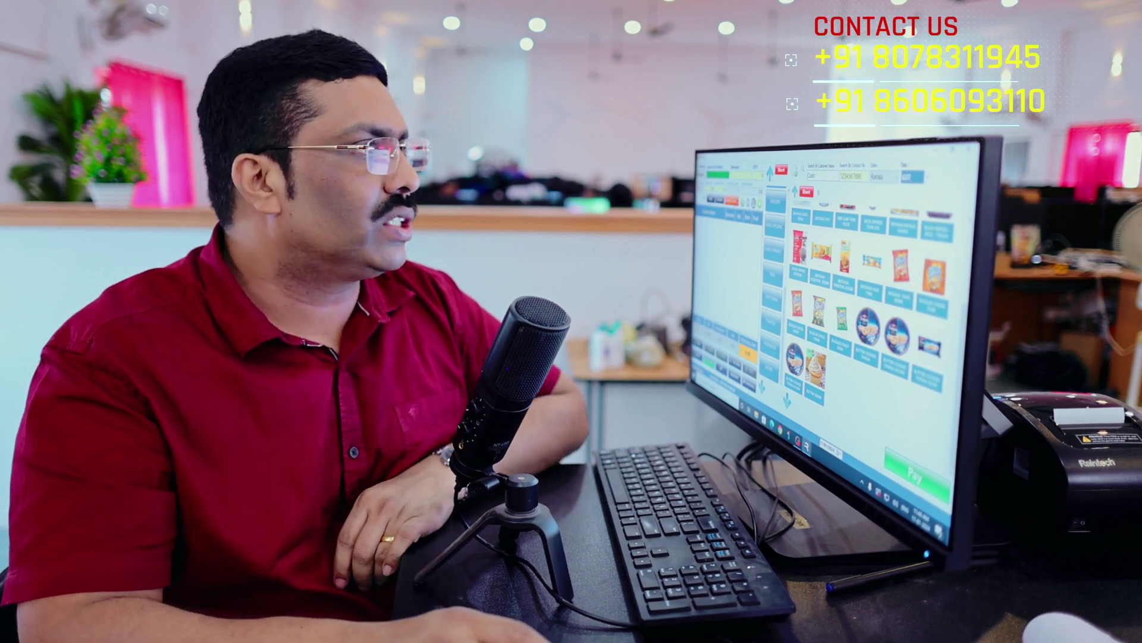
left_click(806, 192)
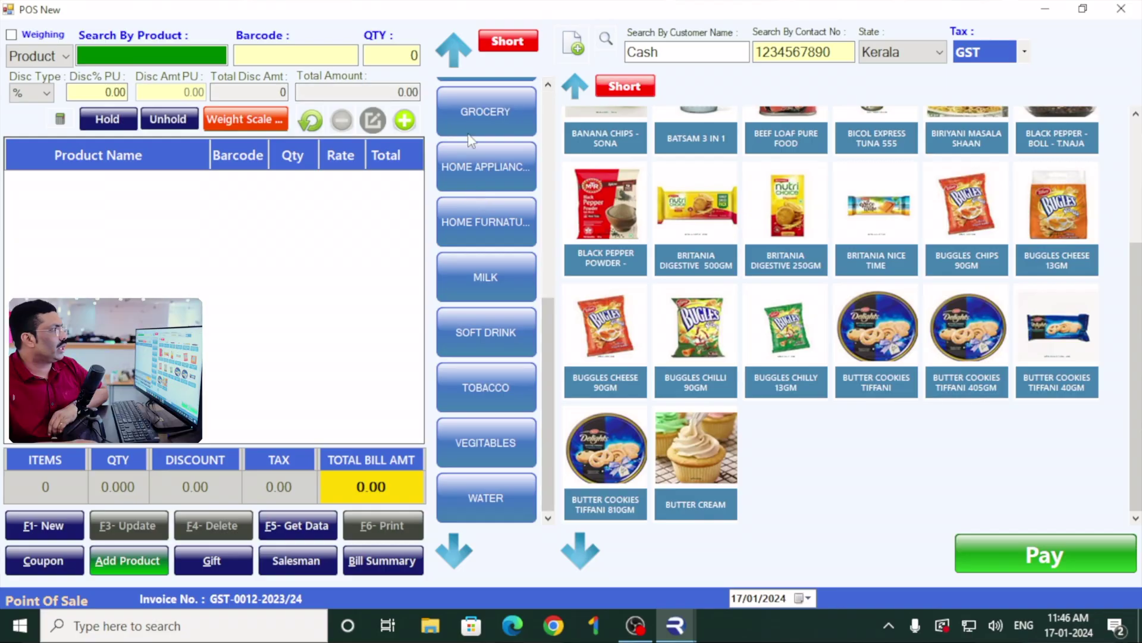
Look through the category list from Bakery to Water and filter the categories by the initial letter A.
scroll(481, 206, "up", 5)
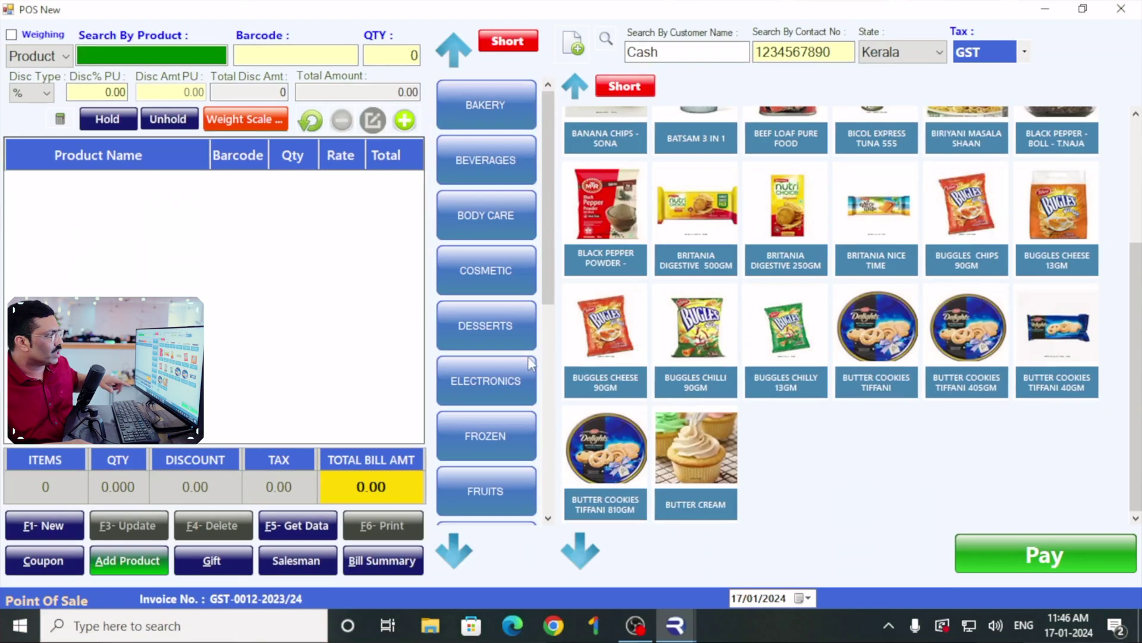
scroll(531, 363, "down", 5)
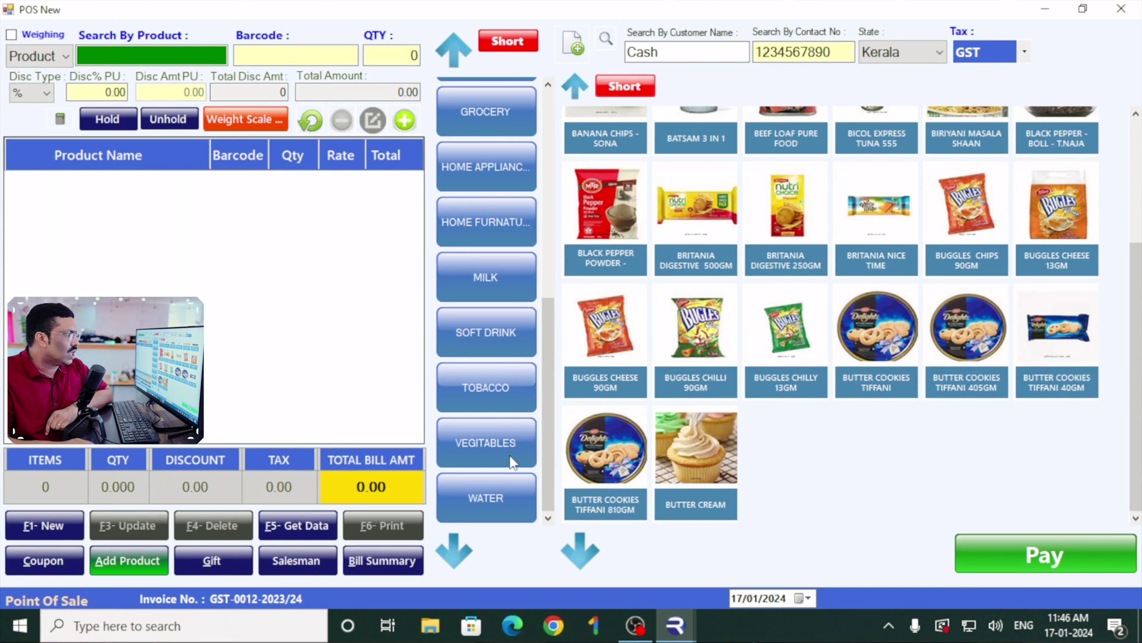
scroll(509, 459, "up", 3)
scroll(509, 464, "up", 3)
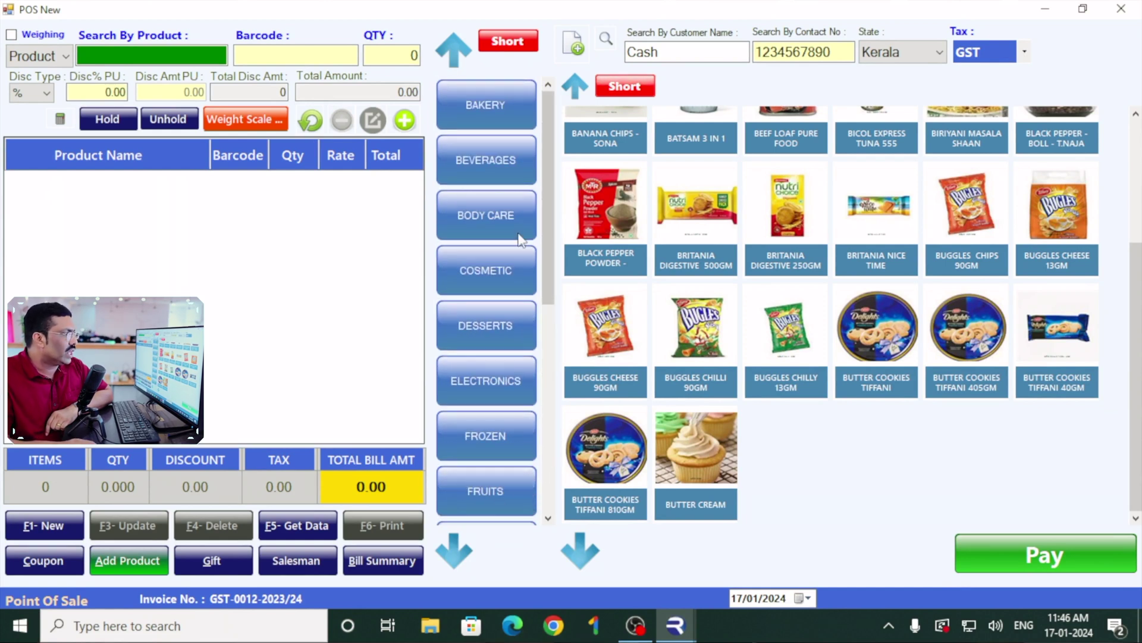
left_click_drag(545, 229, 495, 477)
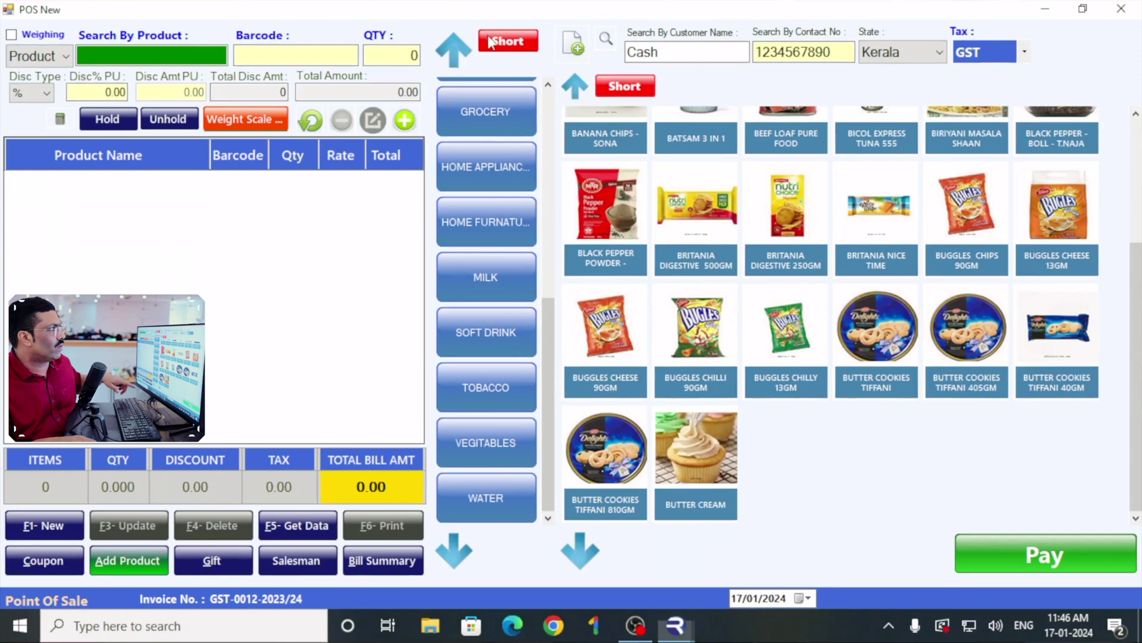
left_click(491, 42)
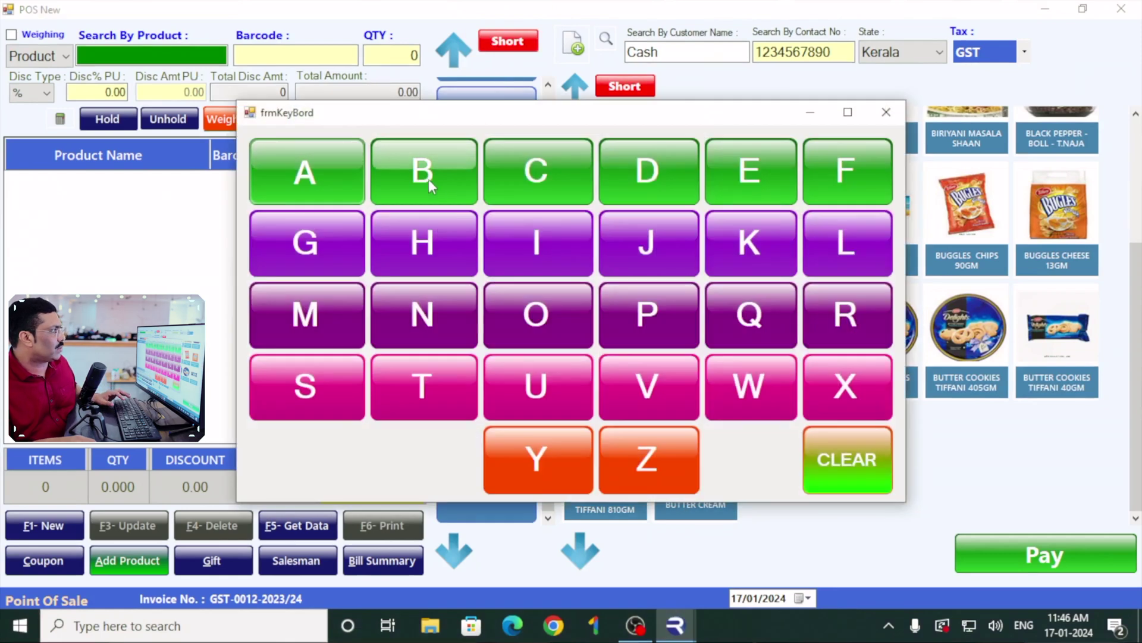
left_click(303, 173)
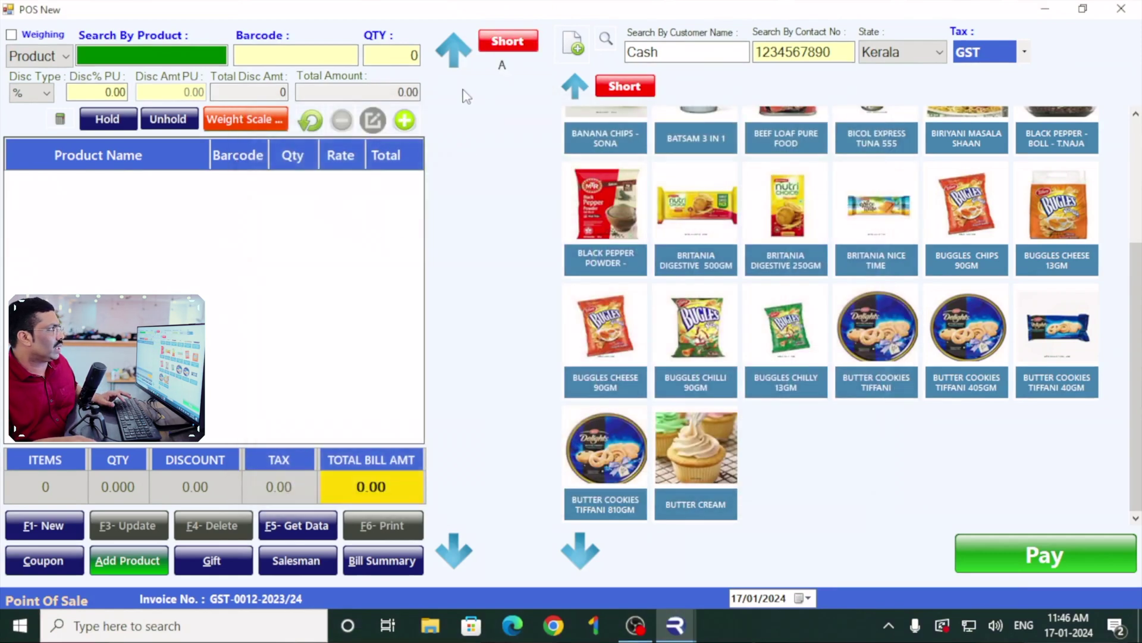
Filter the categories by the letter B and show the products of the Body Care and Beverages categories.
left_click(510, 43)
left_click(429, 194)
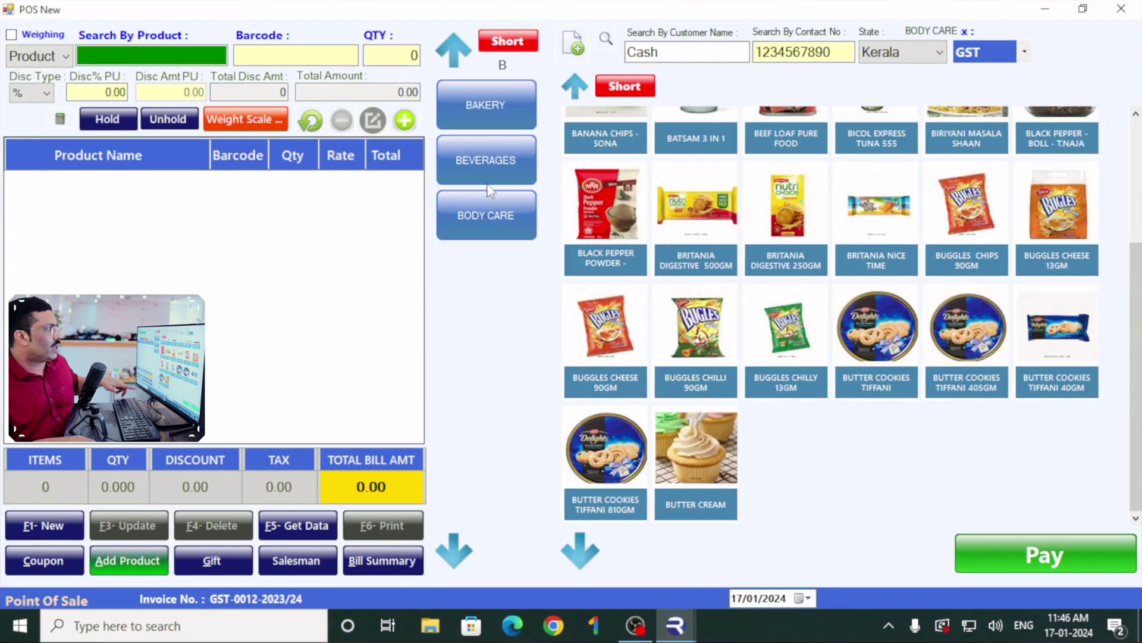
left_click(523, 217)
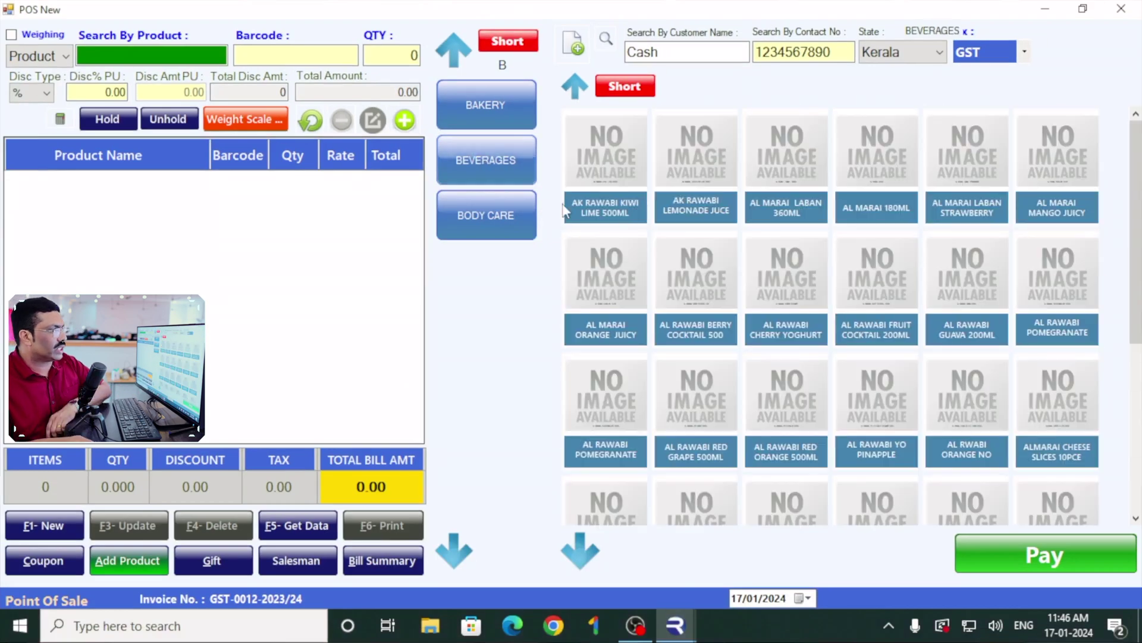
left_click(484, 209)
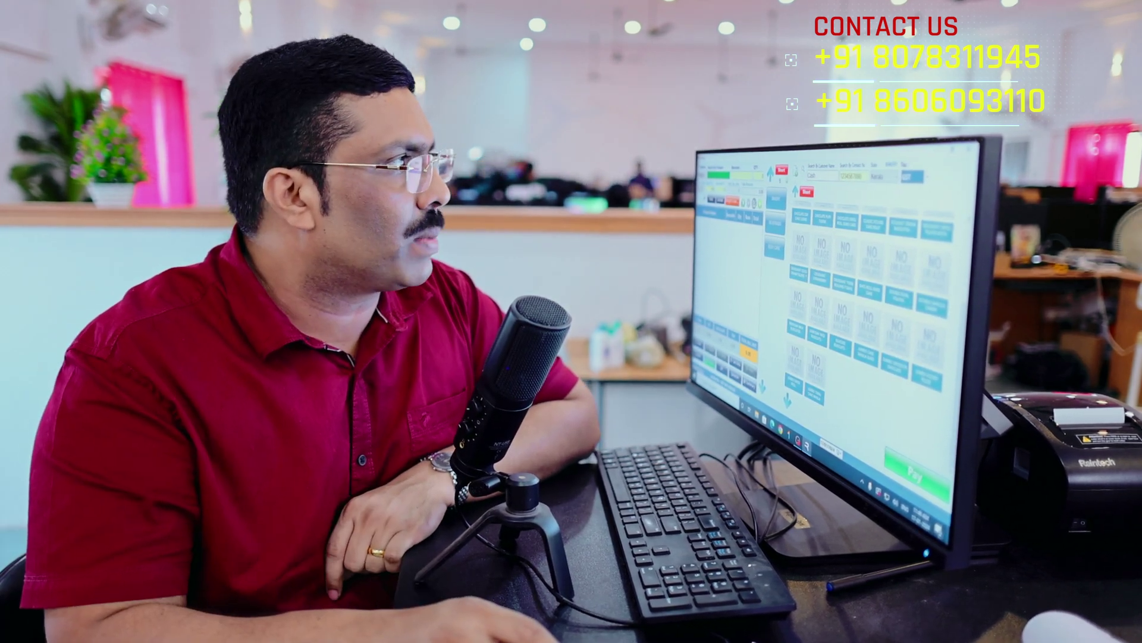
Clear the category letter filter and show the products of the Vegitables category.
left_click(808, 192)
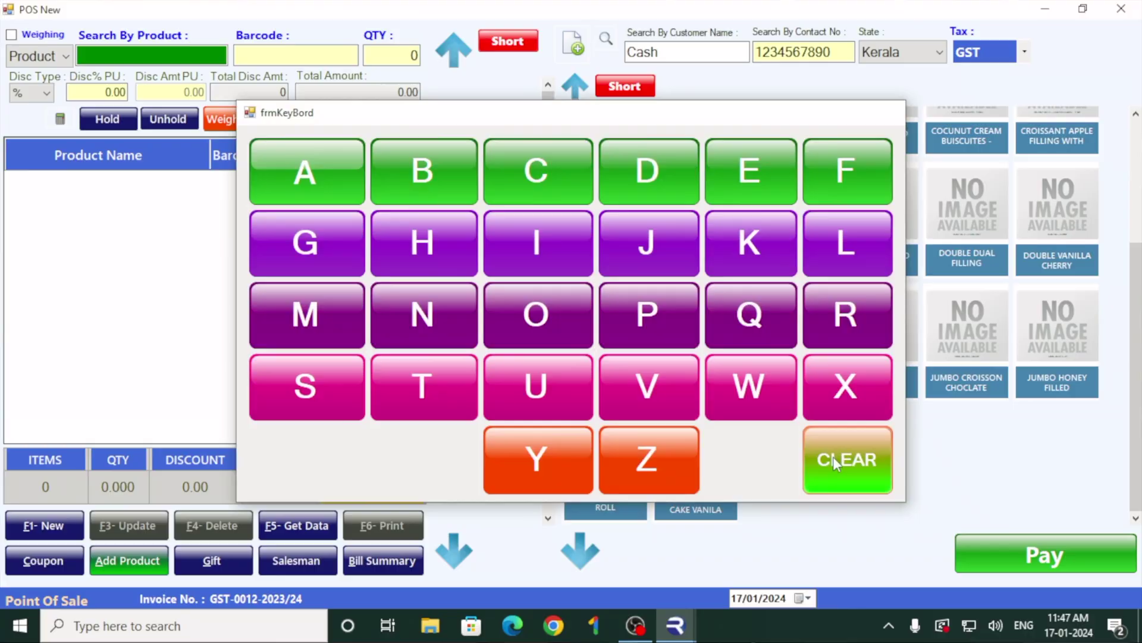
left_click(833, 456)
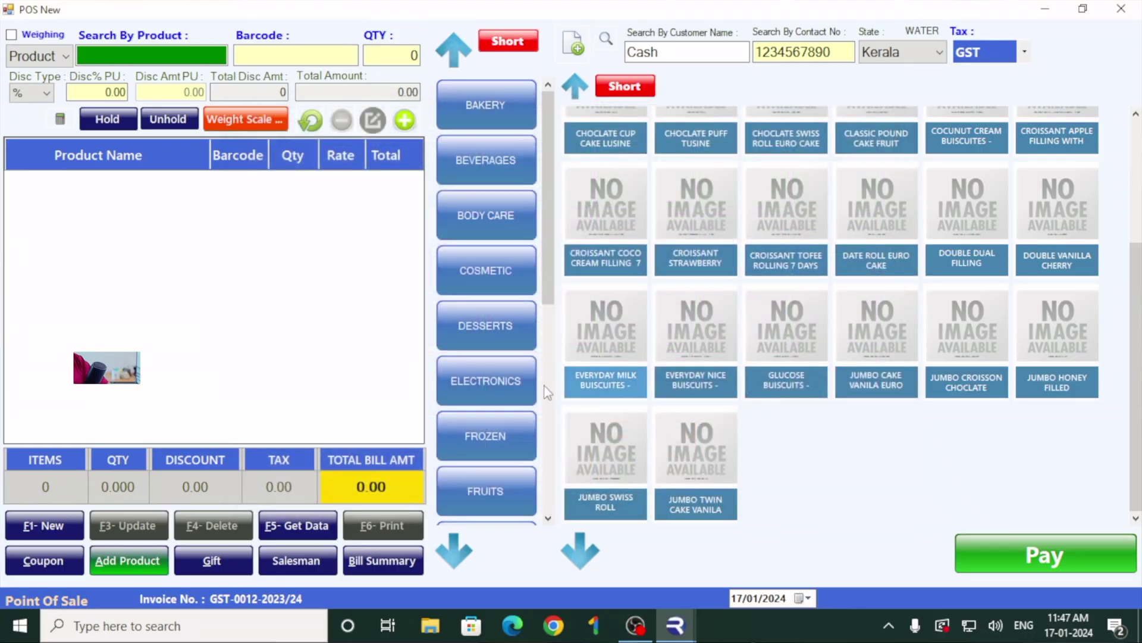
scroll(519, 370, "down", 5)
left_click(486, 443)
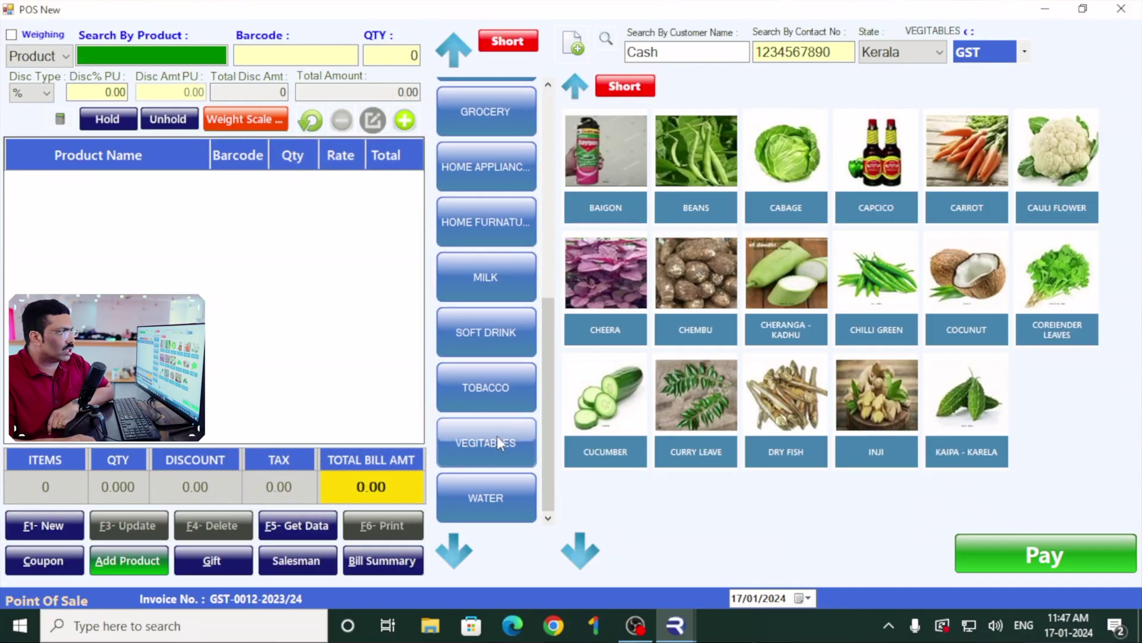
Show the products of the Grocery category and those of the Bakery category.
scroll(493, 410, "up", 5)
scroll(489, 368, "down", 5)
left_click(463, 96)
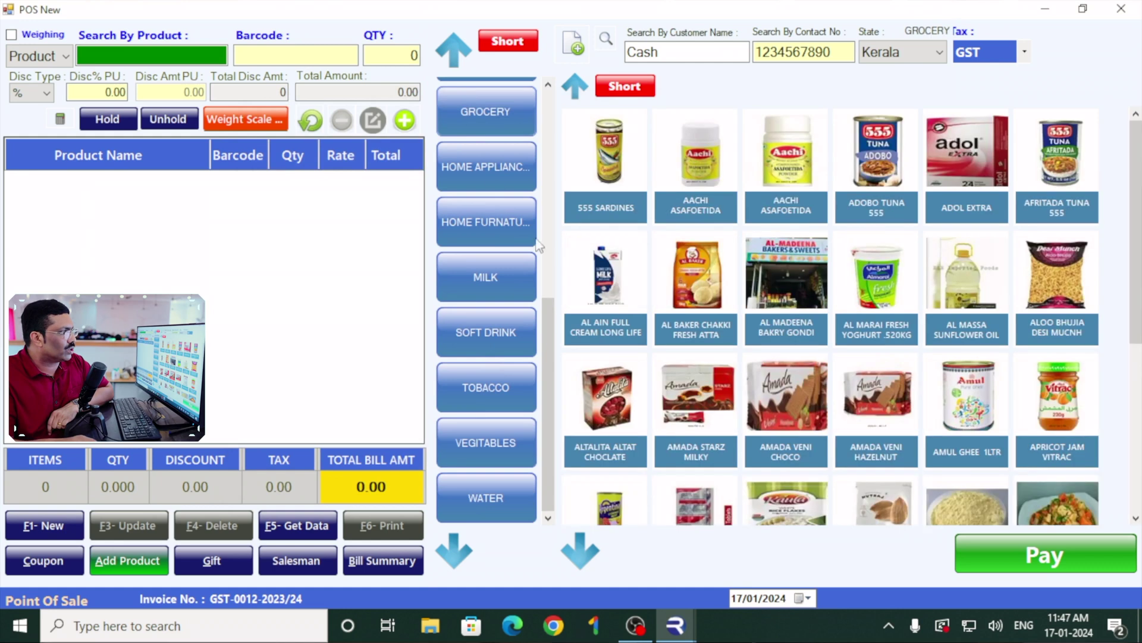
scroll(511, 305, "up", 1)
scroll(470, 116, "down", 1)
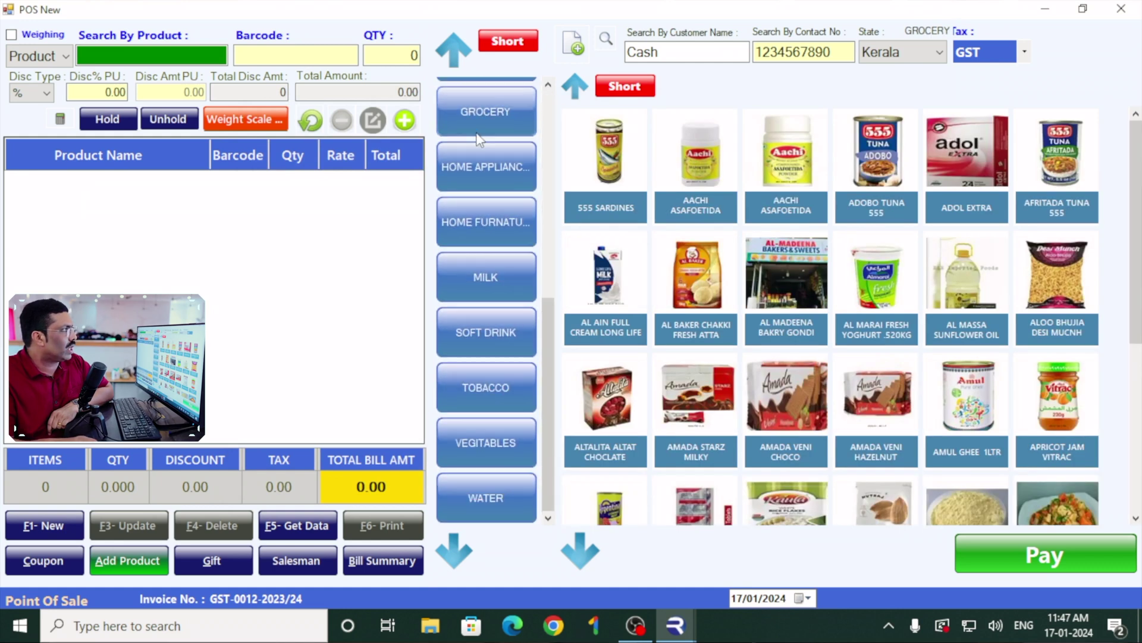
scroll(502, 231, "up", 6)
left_click(472, 125)
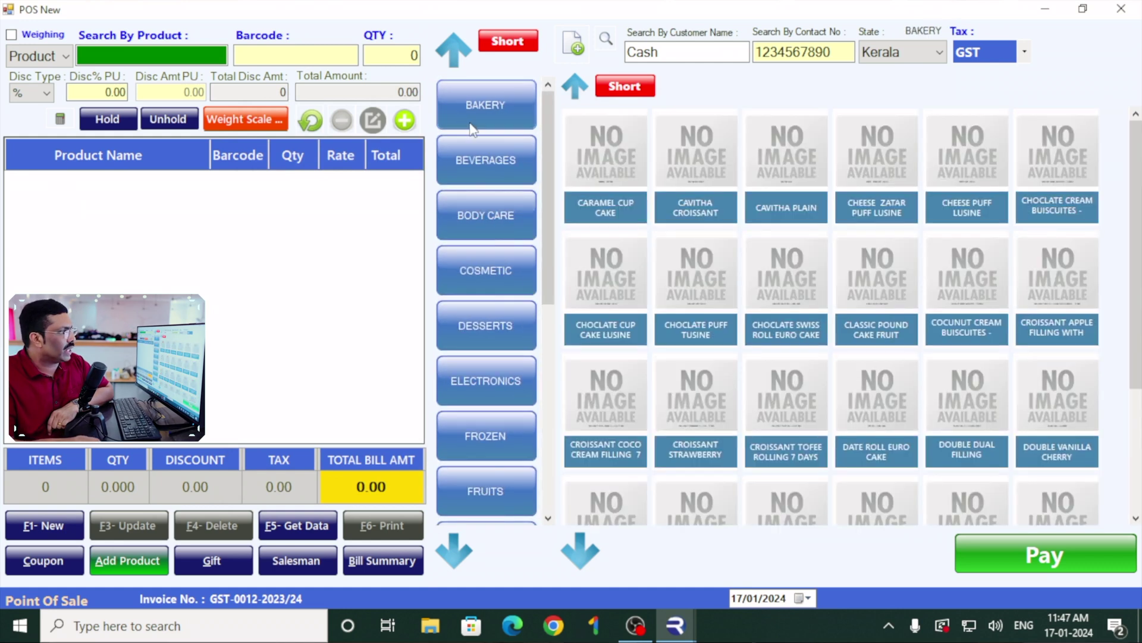
Switch between the Beverages, Bakery and Body Care categories to view their products.
left_click(475, 168)
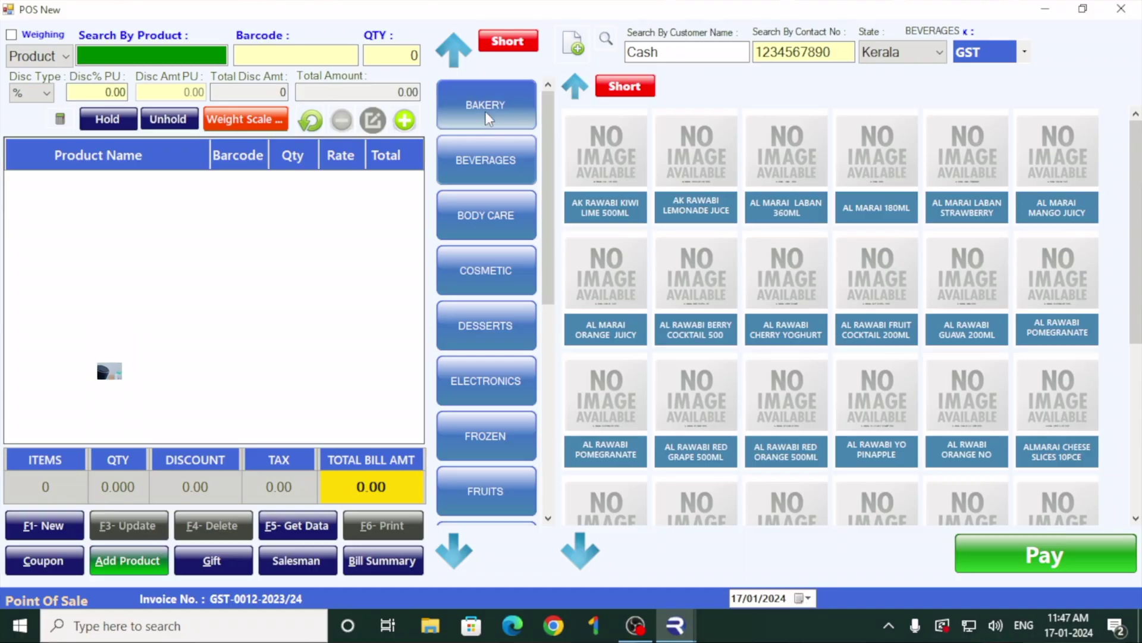
left_click(486, 112)
left_click(485, 160)
left_click(484, 219)
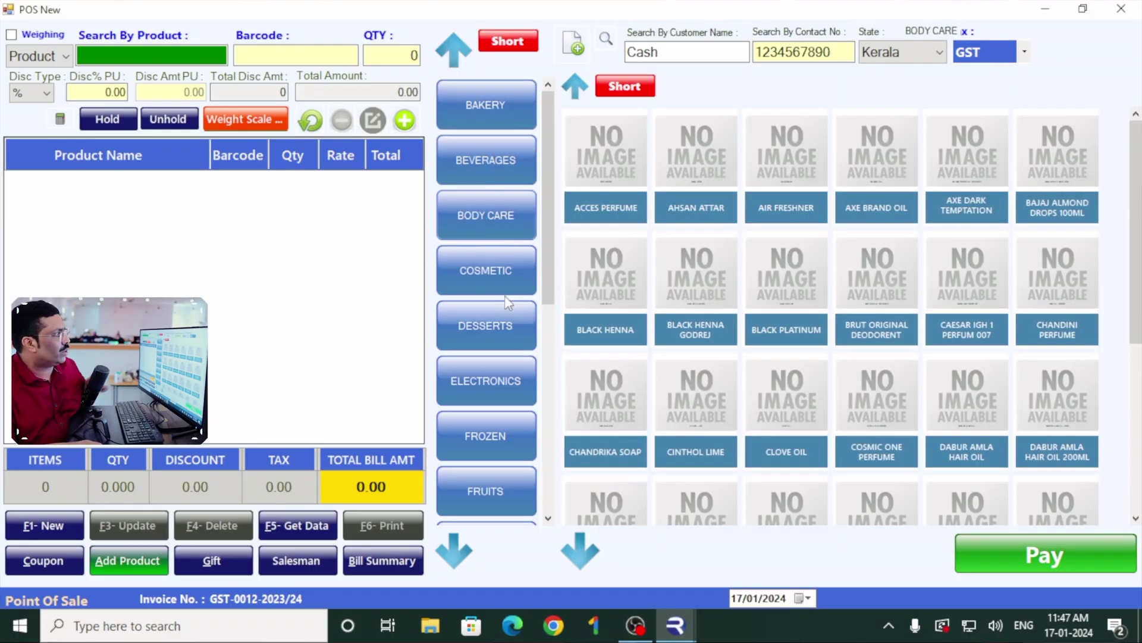
Look through the Beverages products to the end of the list and close the billing window.
left_click(481, 152)
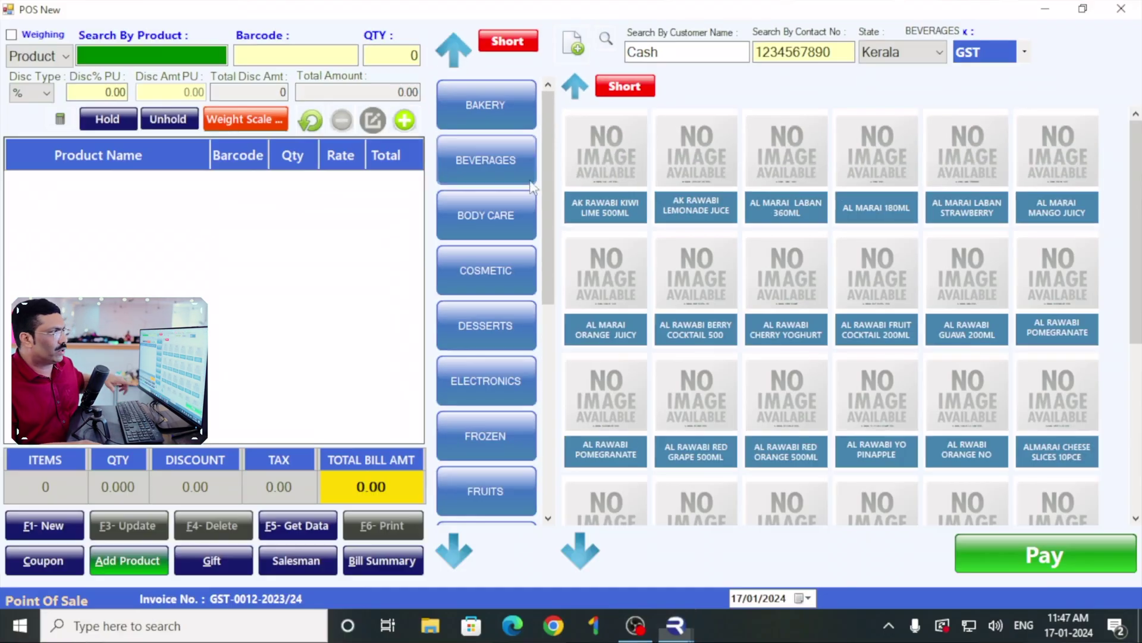
scroll(910, 306, "down", 5)
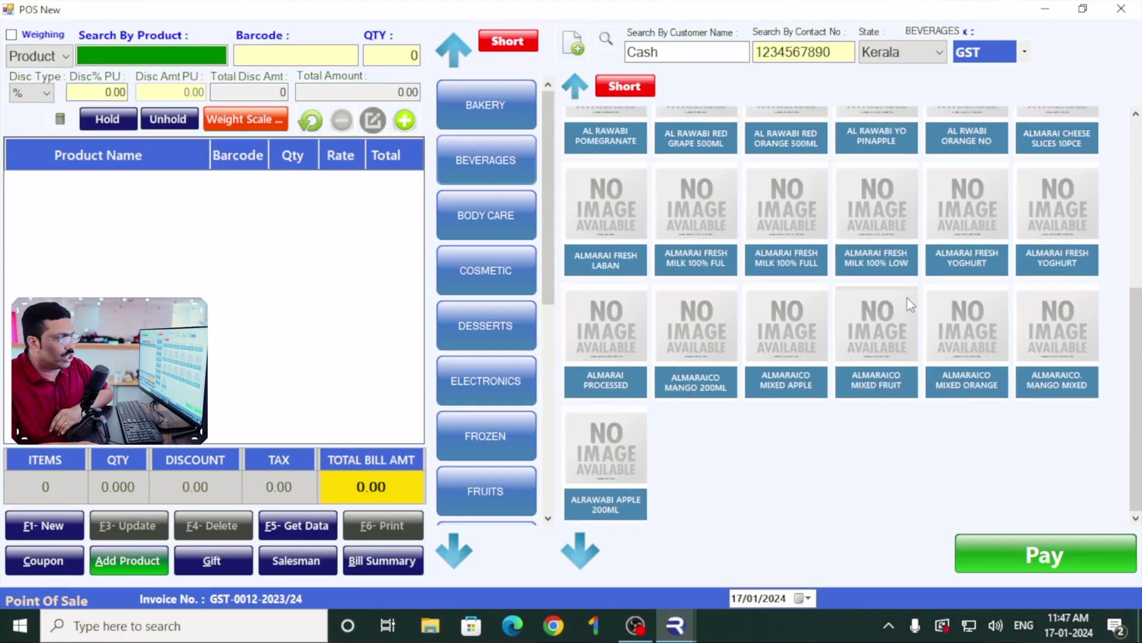
scroll(910, 295, "up", 3)
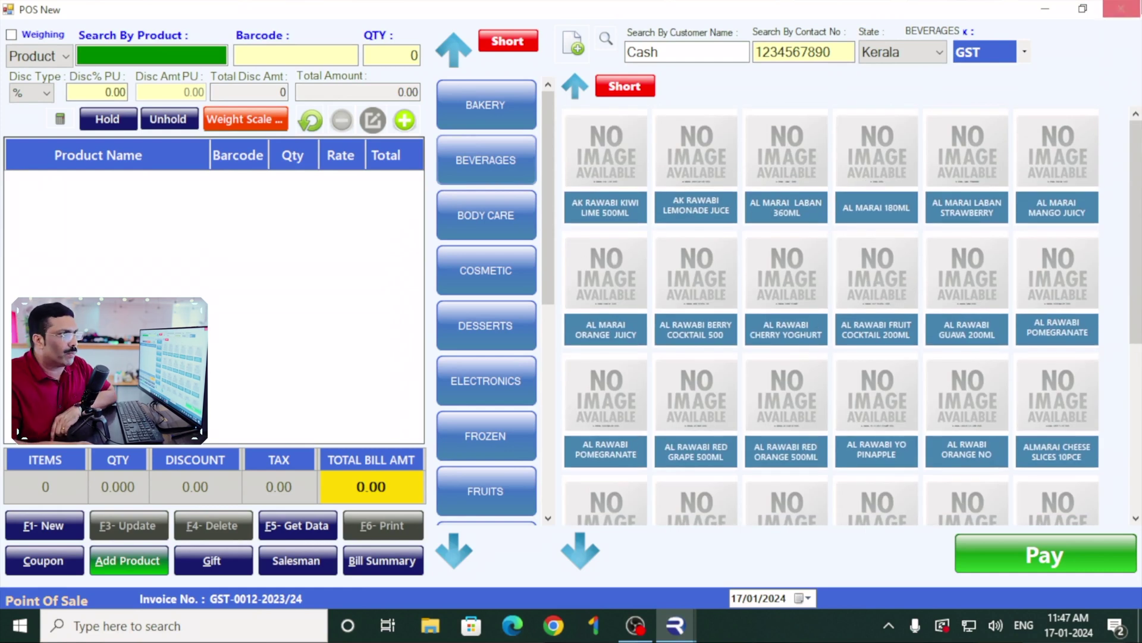
left_click(1123, 10)
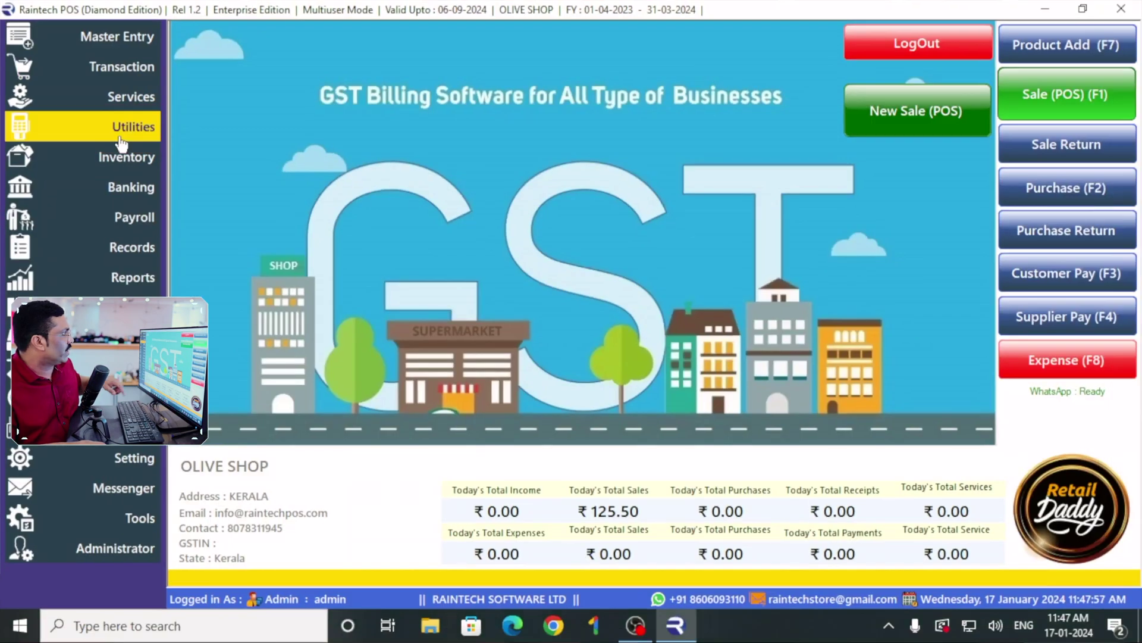
Open the Product Catalogue - cum - Image Update utility and search the products by Sub Category for "be".
left_click(262, 149)
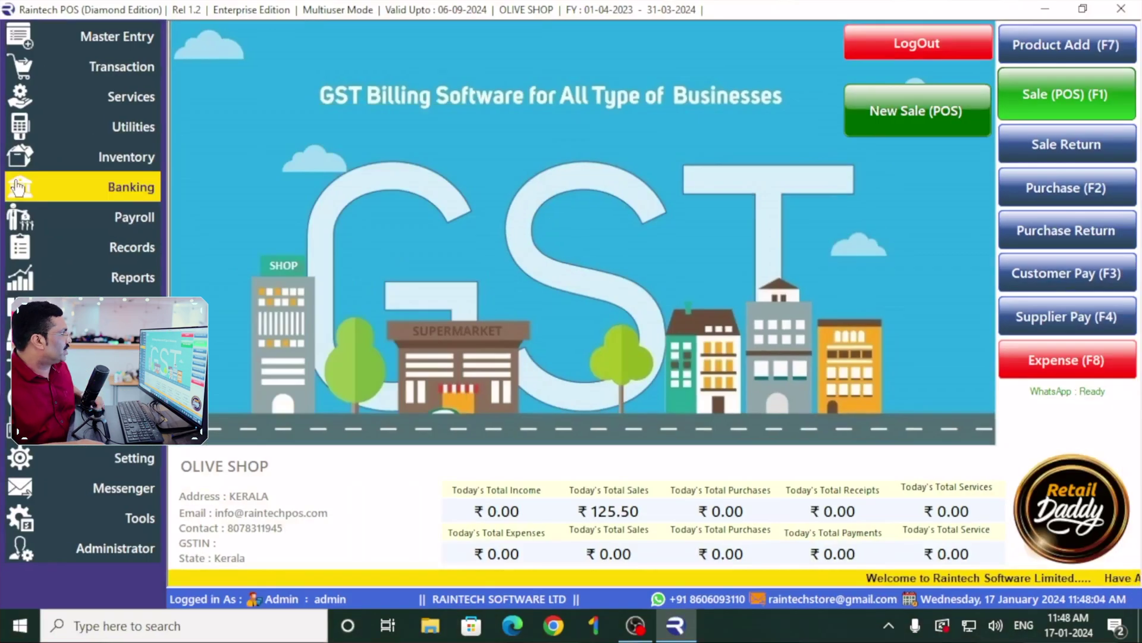
left_click(121, 136)
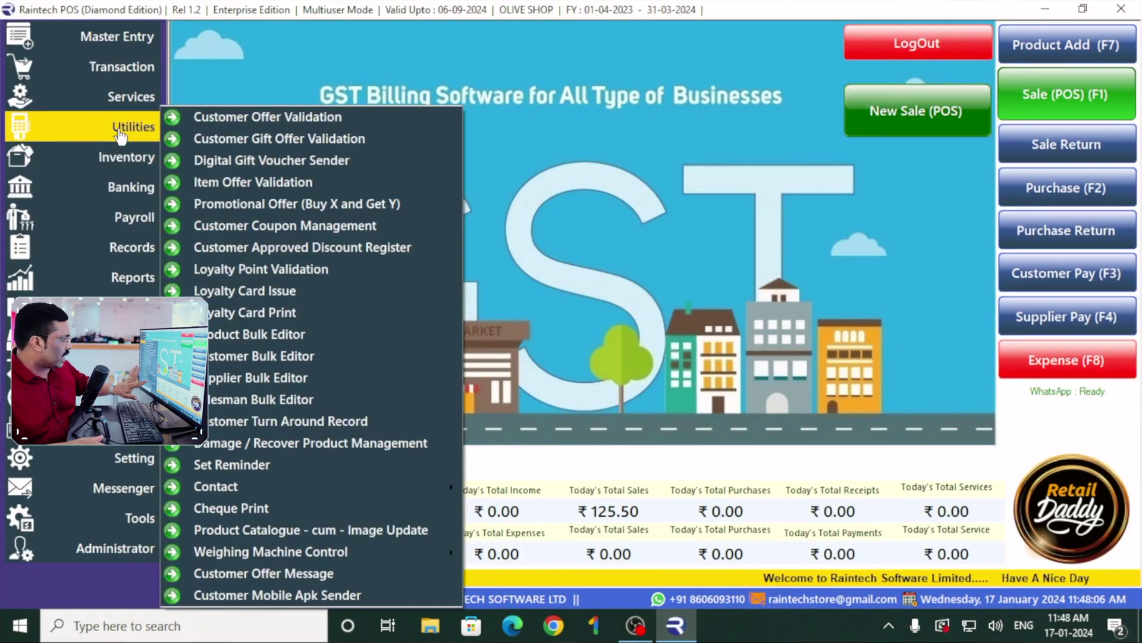
left_click(286, 526)
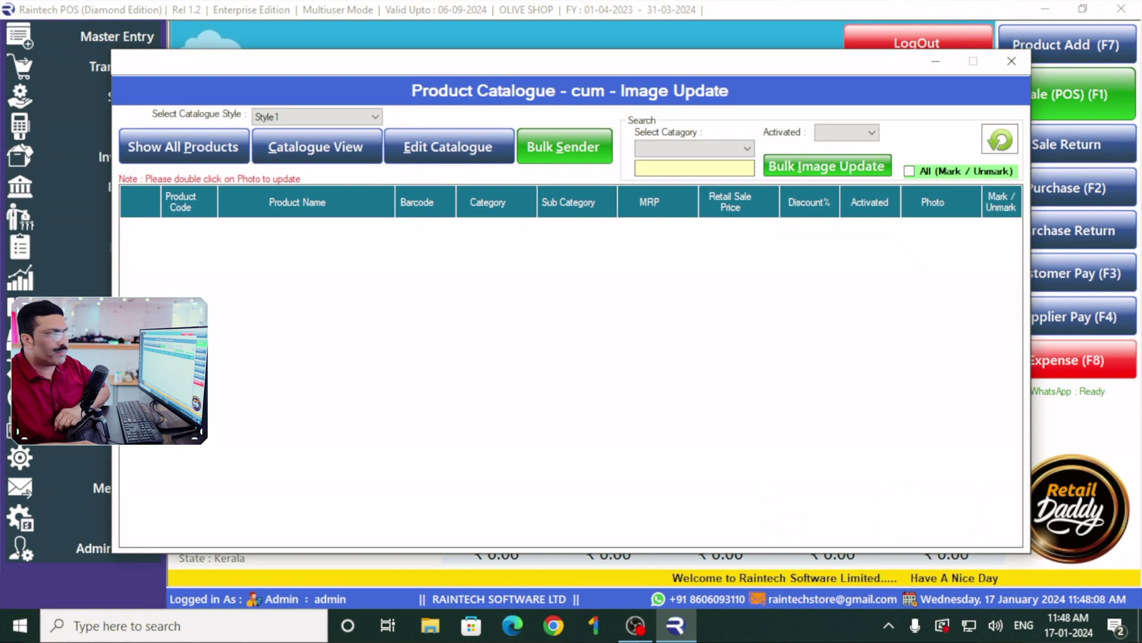
left_click(744, 148)
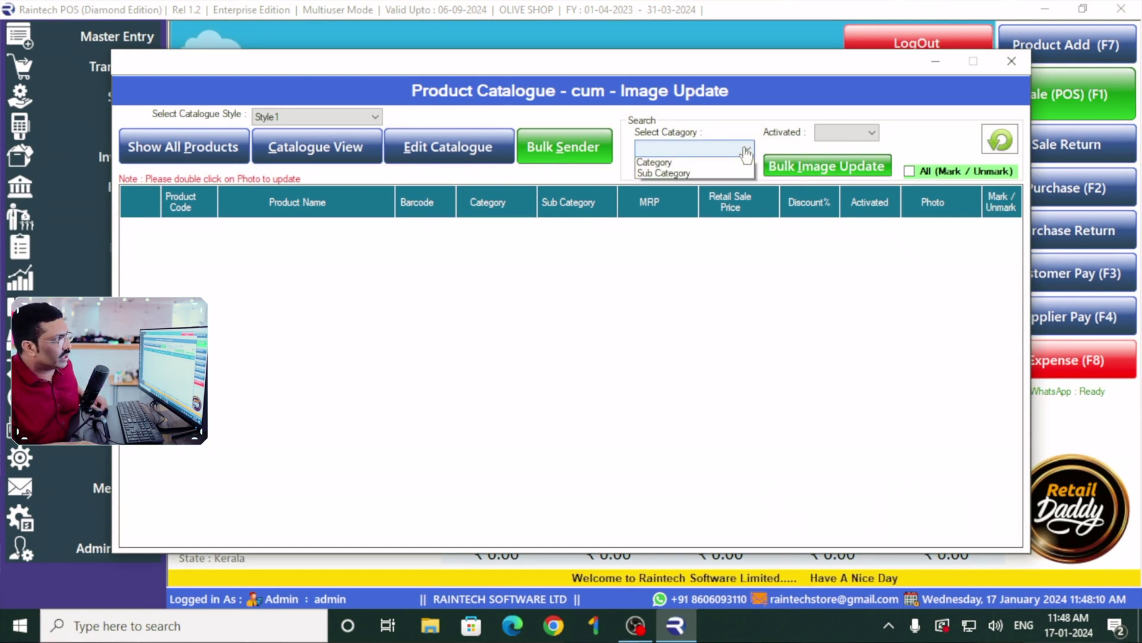
left_click(690, 197)
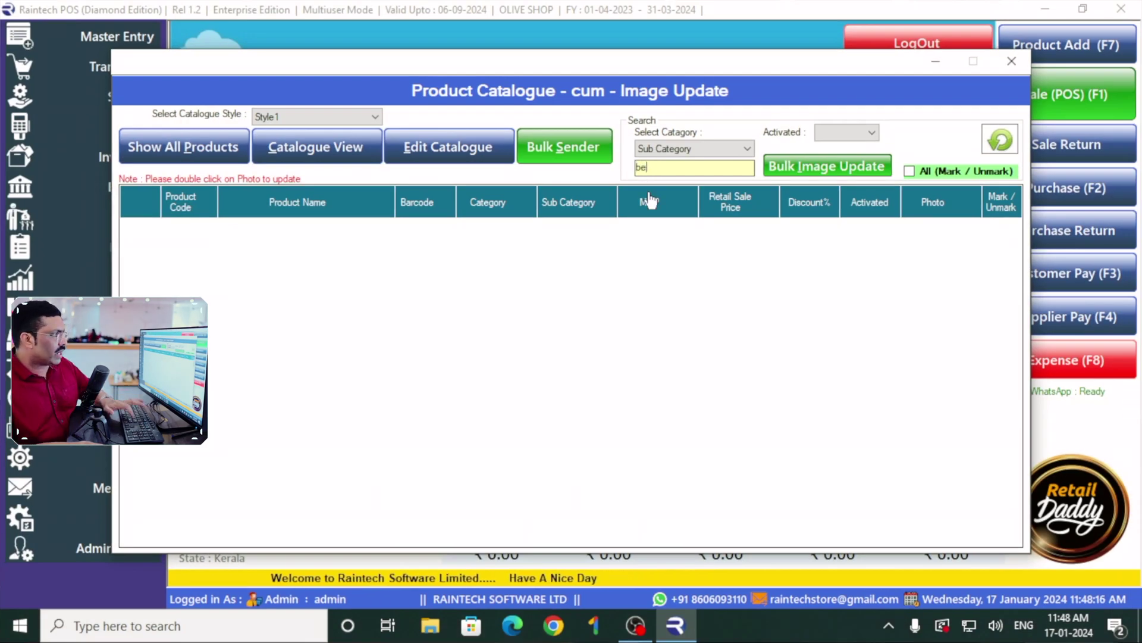
key("Return")
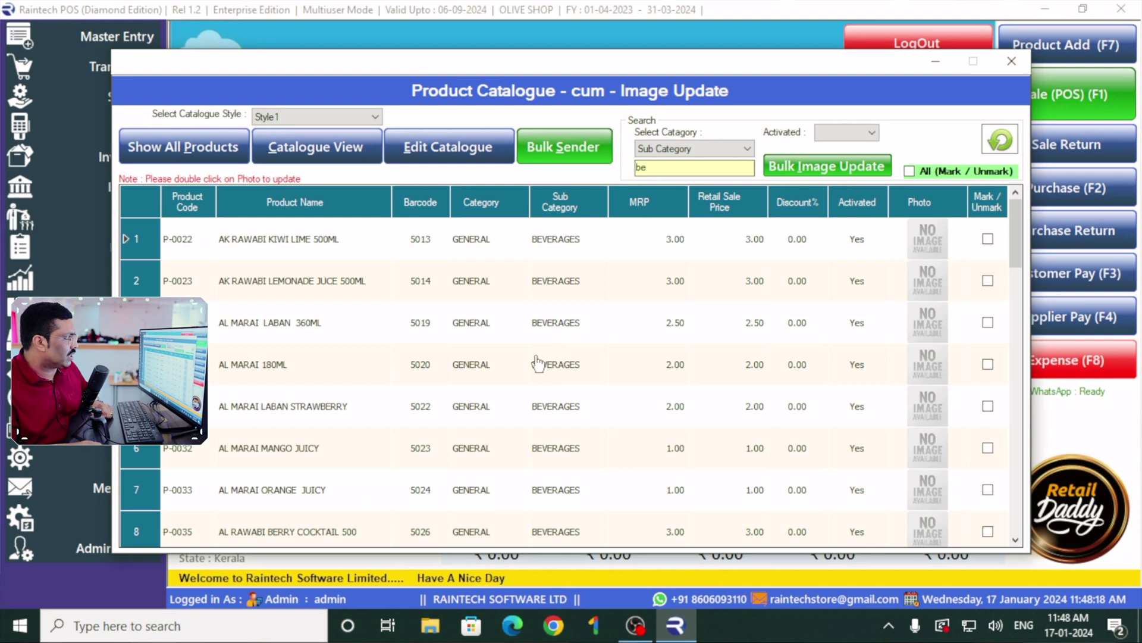
Look through the listed beverages, mark all of them, and start the bulk image update.
scroll(537, 363, "down", 10)
scroll(539, 364, "up", 10)
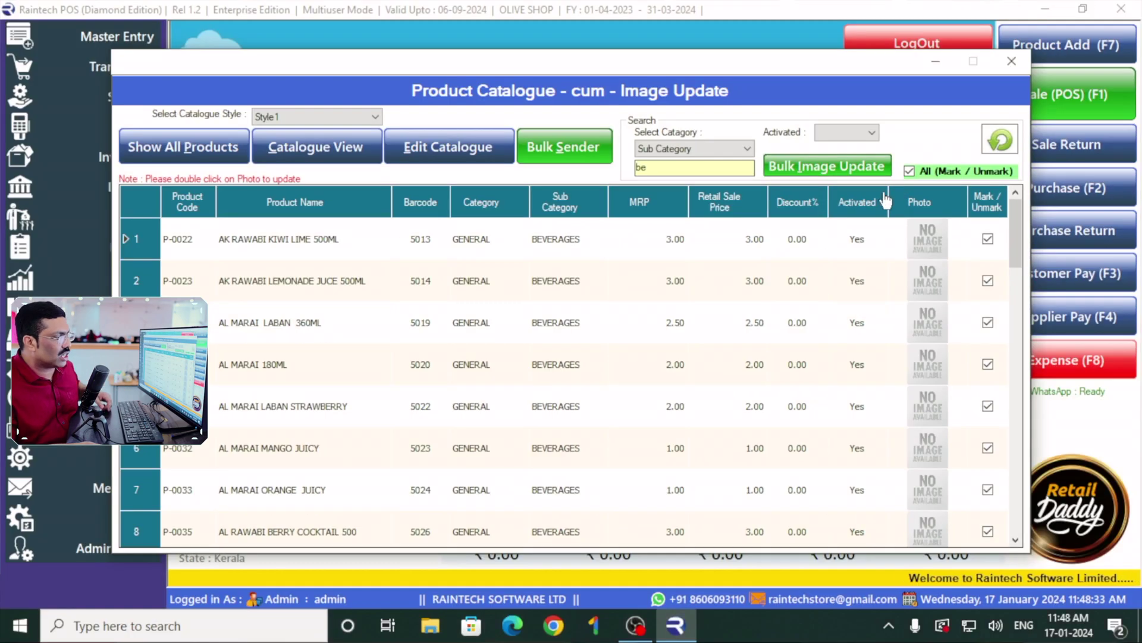
left_click(810, 174)
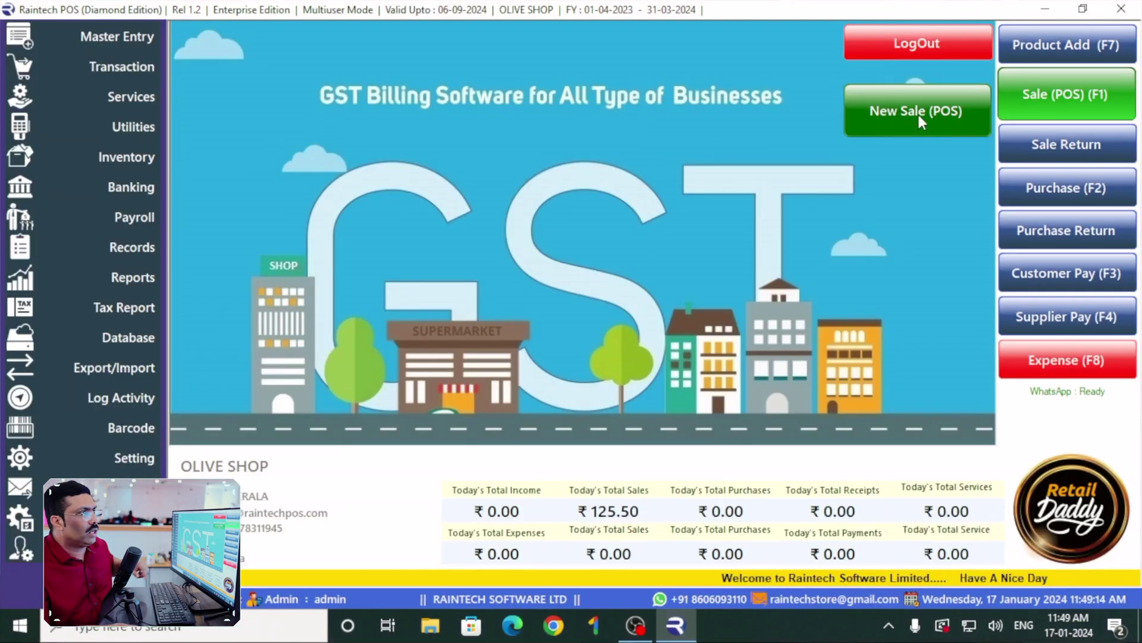
Open a new POS touch sale and display the Beverages products down to the end of the list.
left_click(931, 164)
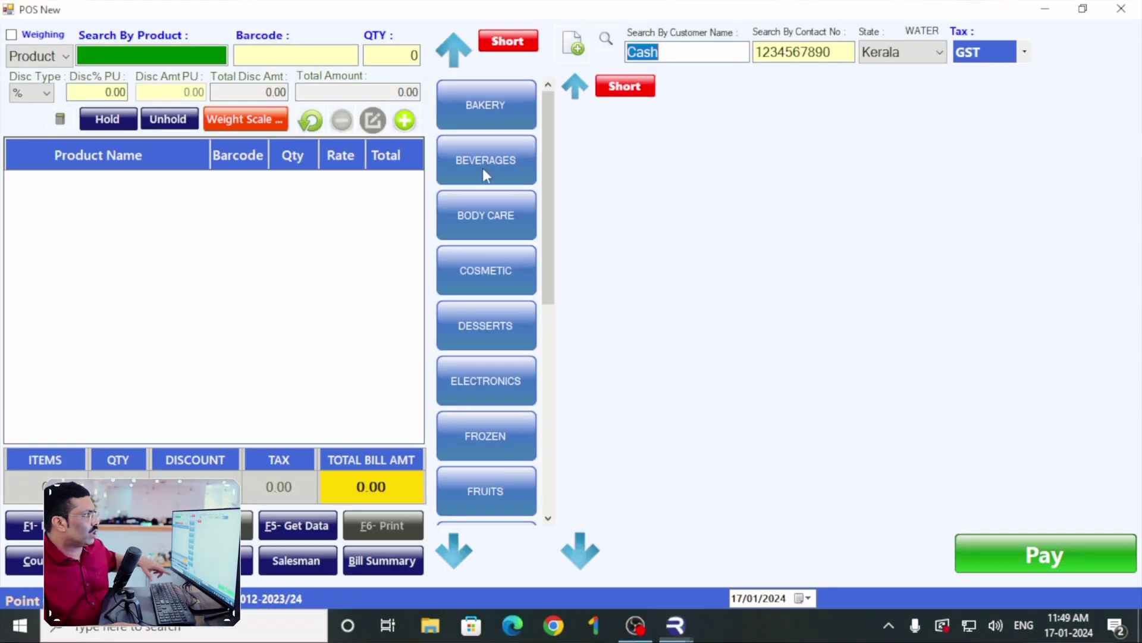
left_click(481, 166)
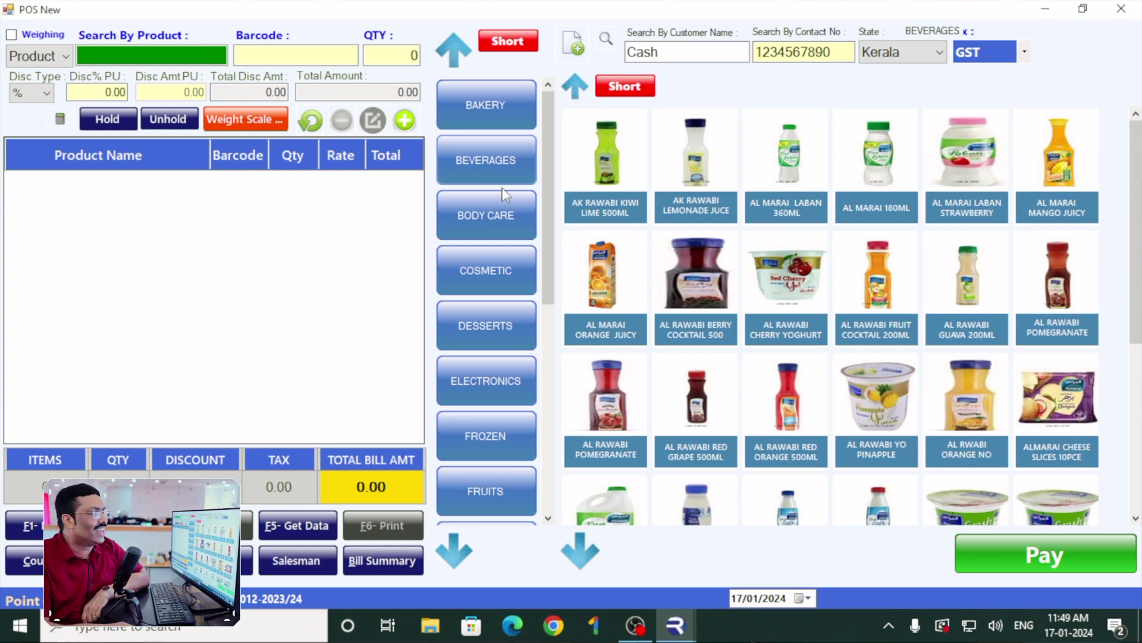
scroll(639, 301, "down", 5)
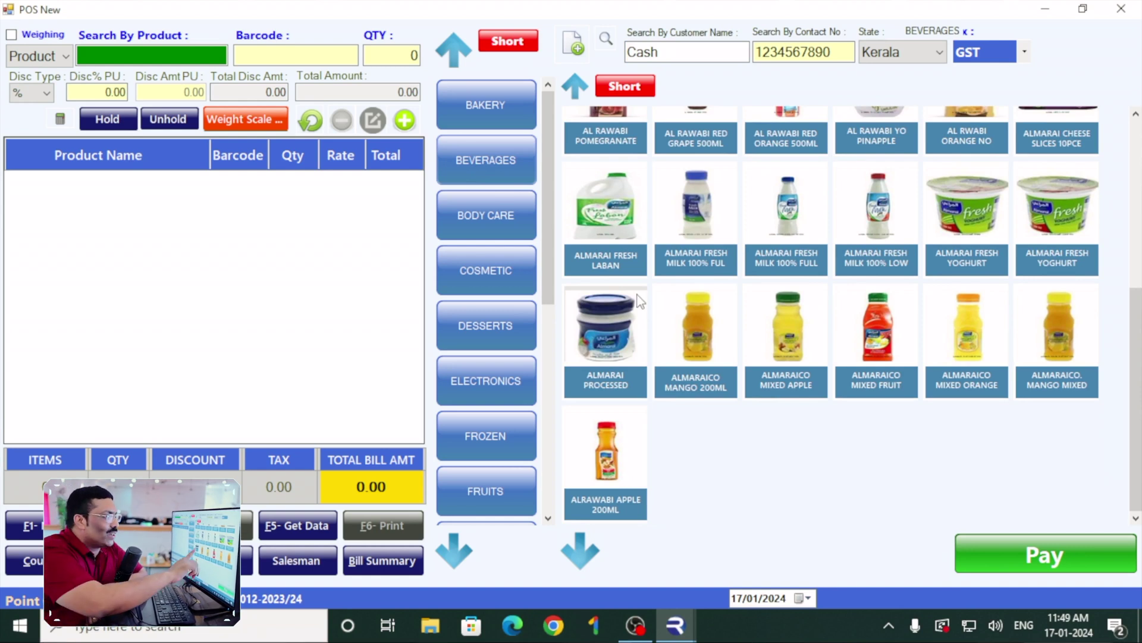
Add Almarai Processed, Almaraico Mango 200ML, Mixed Apple, Mixed Fruit, Mango Mixed, both Fresh Yoghurts, and Fresh Milk 100% Low and Full to the bill.
left_click(606, 326)
left_click(696, 326)
left_click(787, 326)
left_click(877, 326)
left_click(1057, 326)
left_click(1058, 206)
left_click(961, 206)
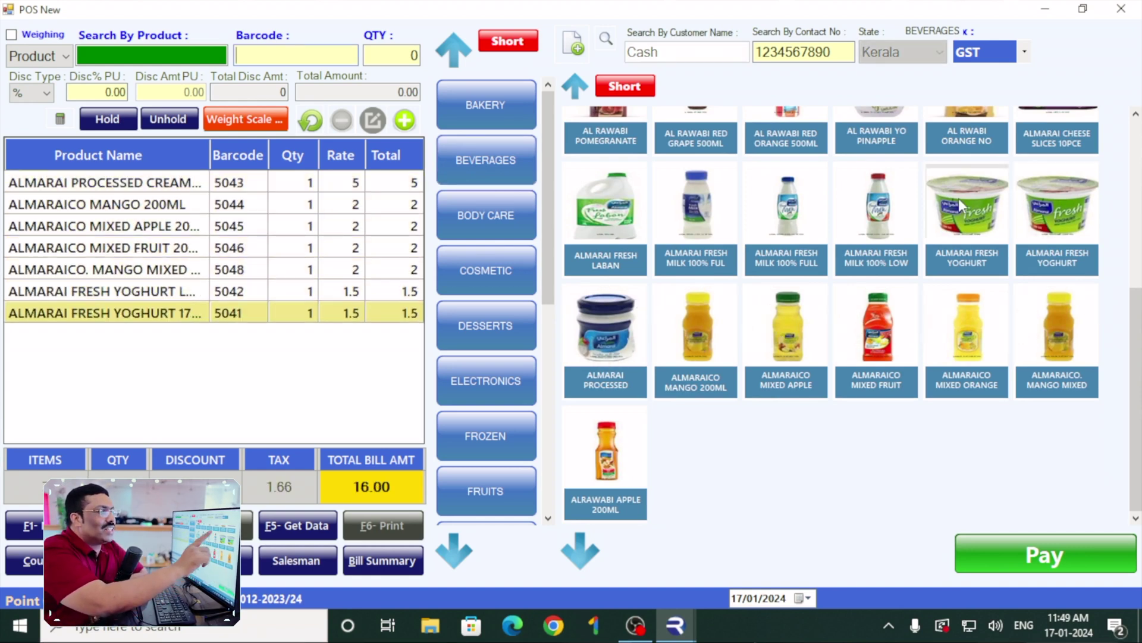
left_click(877, 205)
left_click(787, 205)
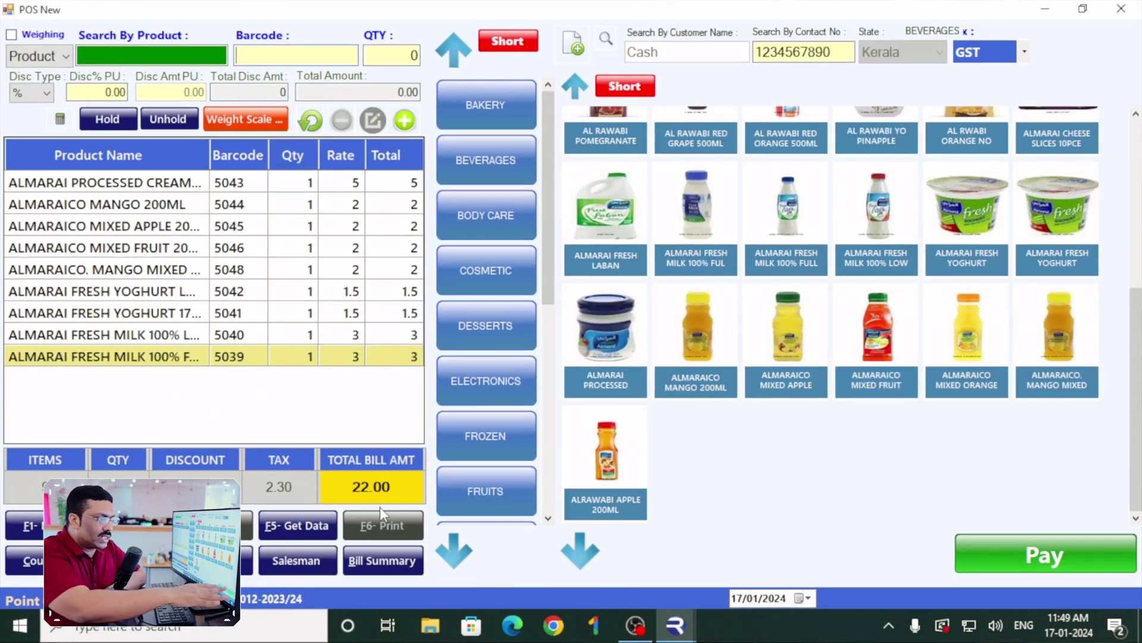
Complete the beverages sale as a cash payment and open its print preview.
left_click(1046, 546)
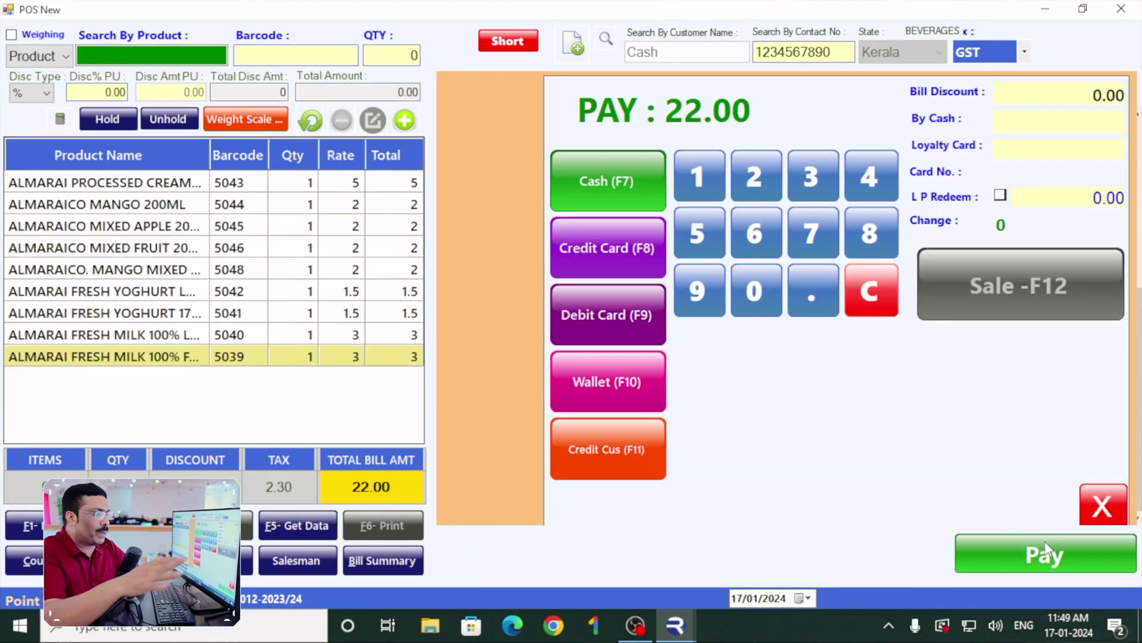
left_click(592, 188)
key("Return")
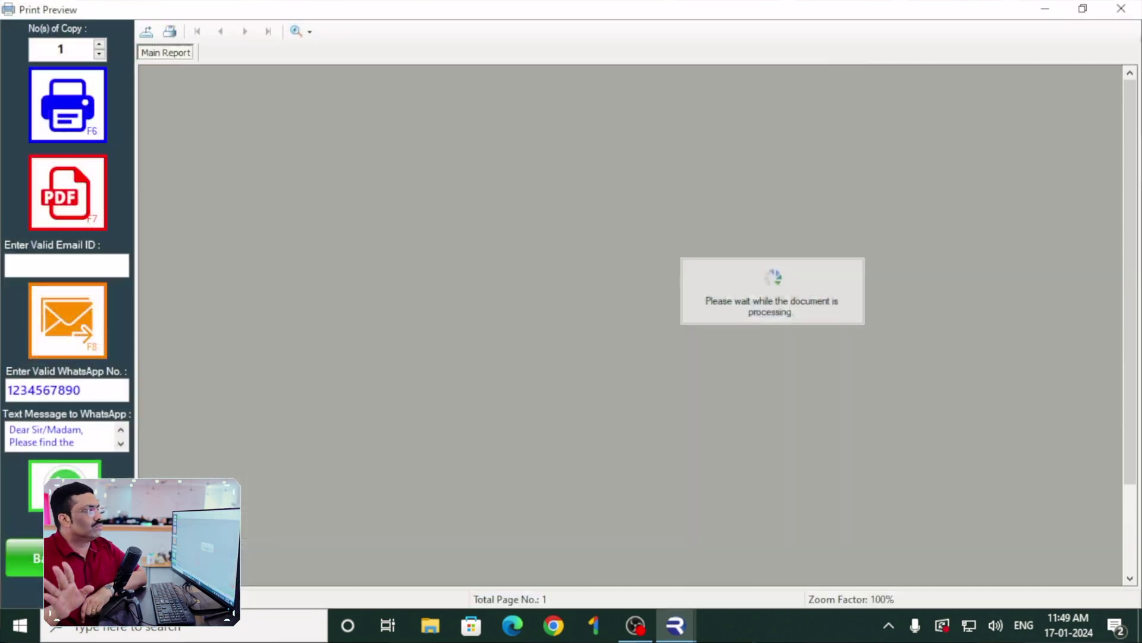
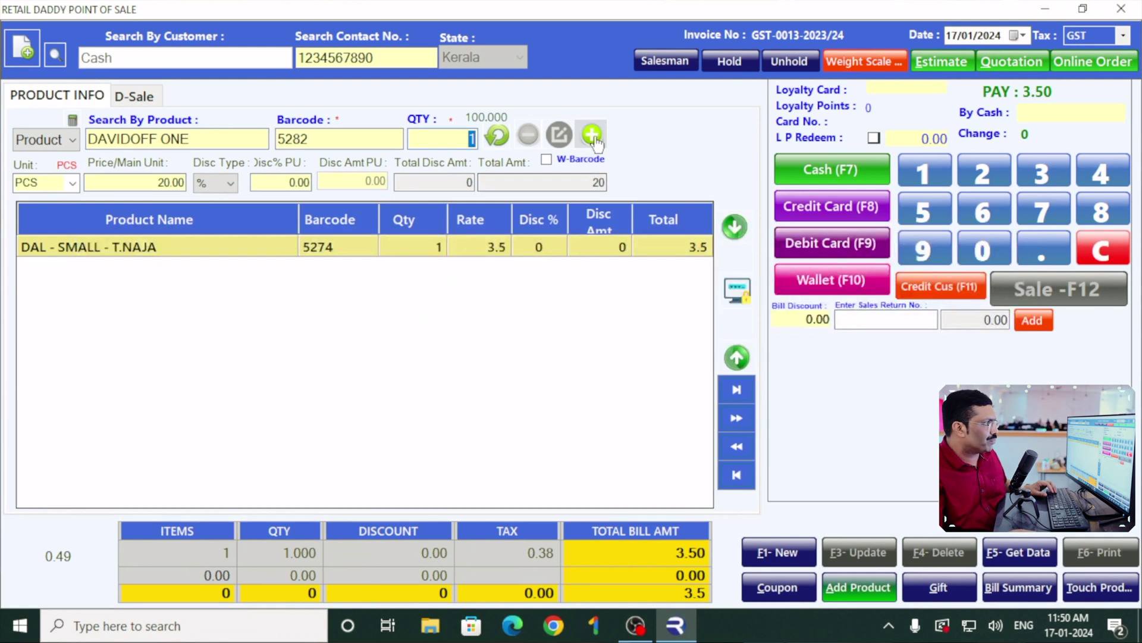
Add one DAVIDOFF ONE to the regular bill and open the D-Sale entry.
left_click(591, 134)
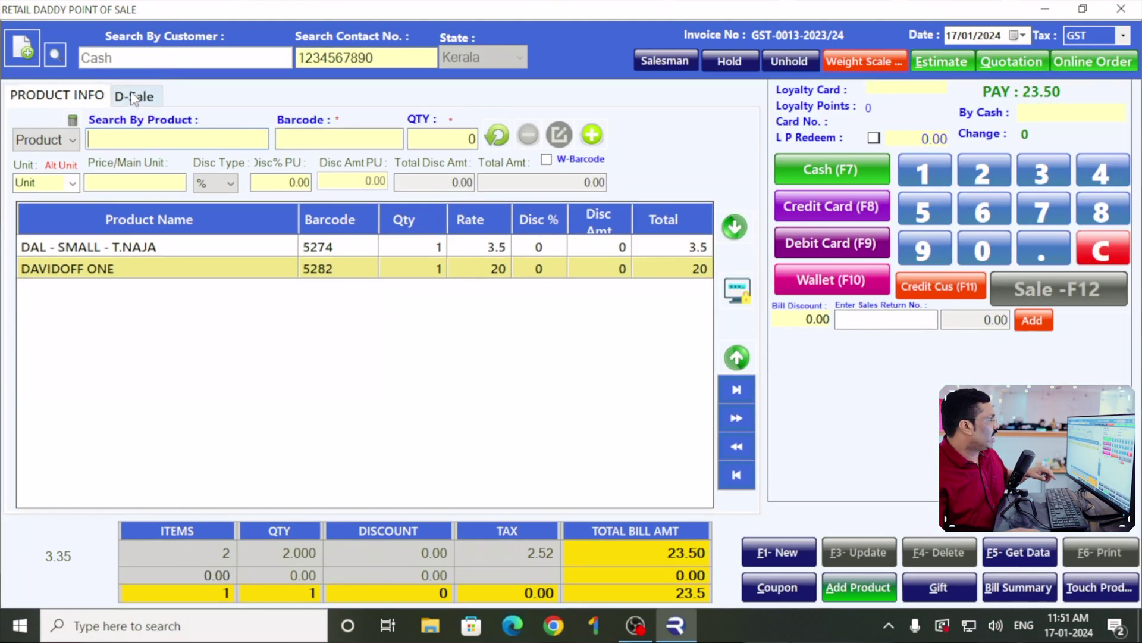
left_click(132, 99)
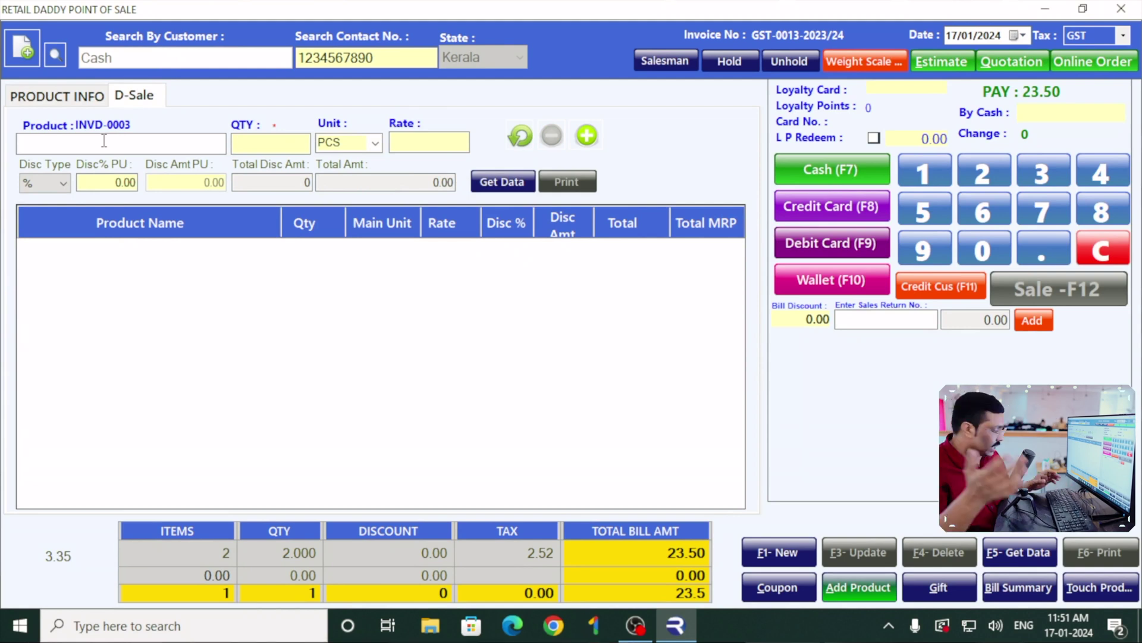
Add a D-Sale item SAREE with quantity 1 PCS and rate 100.
type("REE")
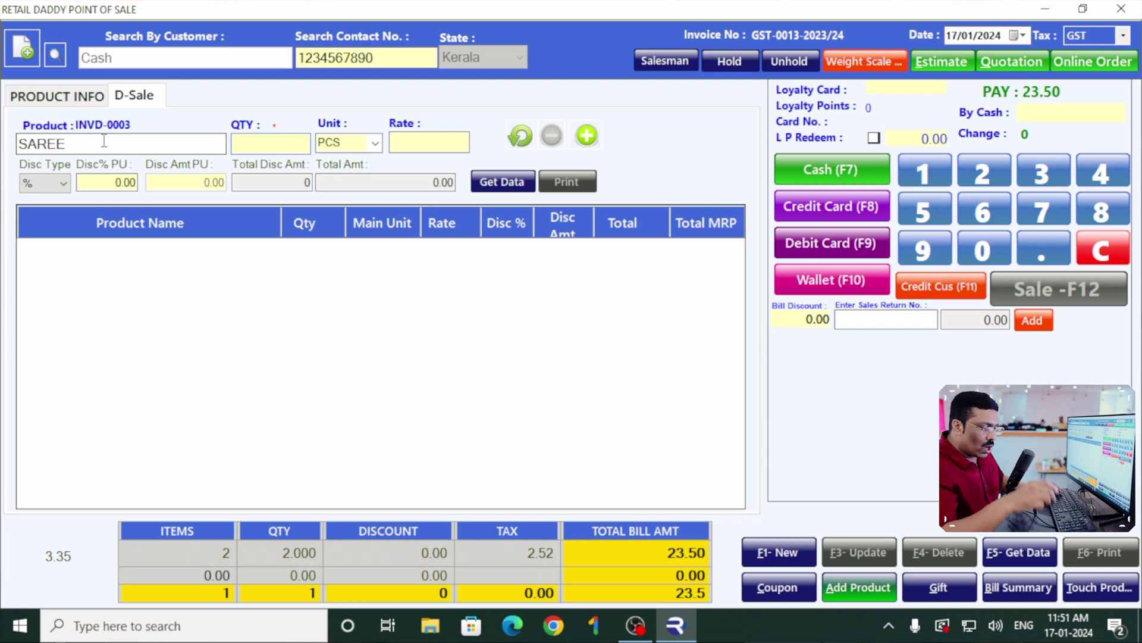
key("Return")
type("1")
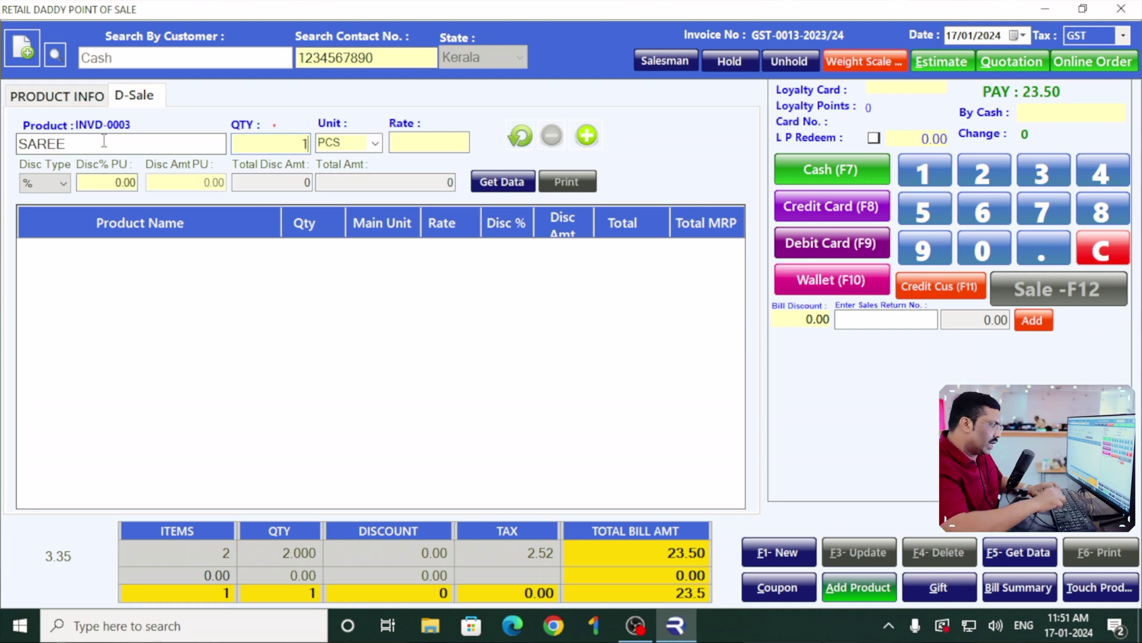
key("Return")
type("100")
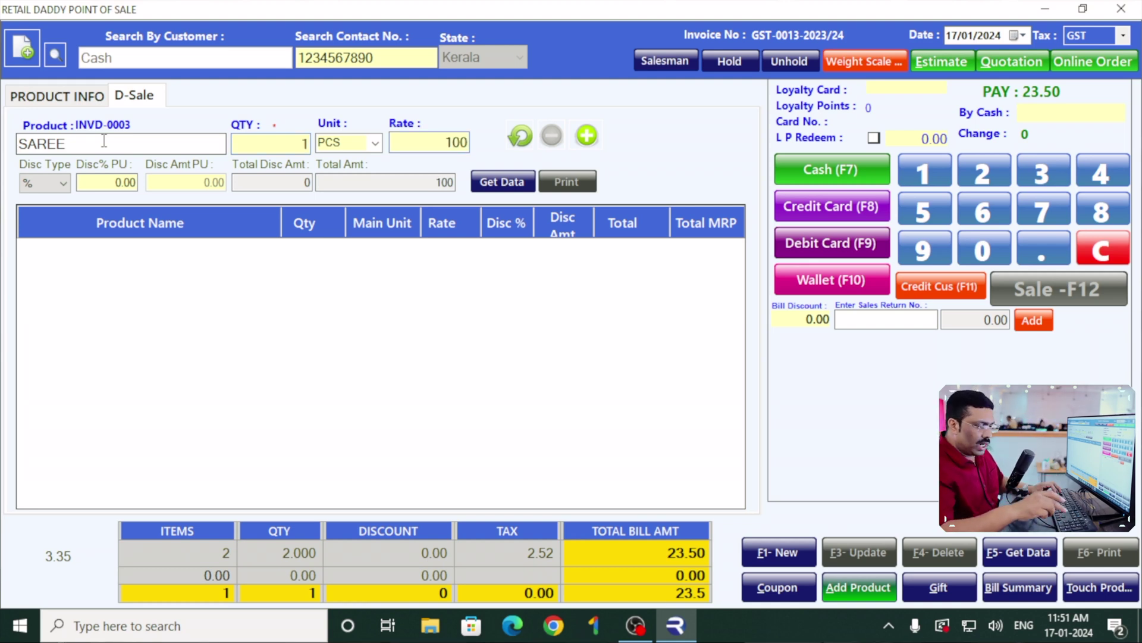
key("Return")
key("Return")
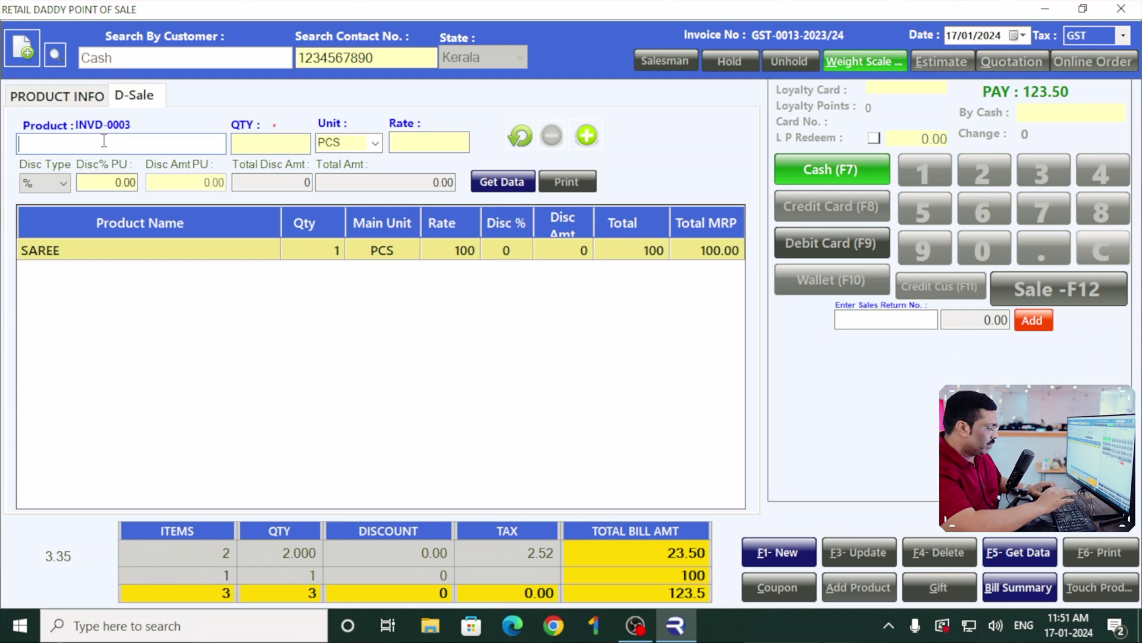
Add a D-Sale item JENSE with quantity 2 PCS and rate 250.
type("JENSE")
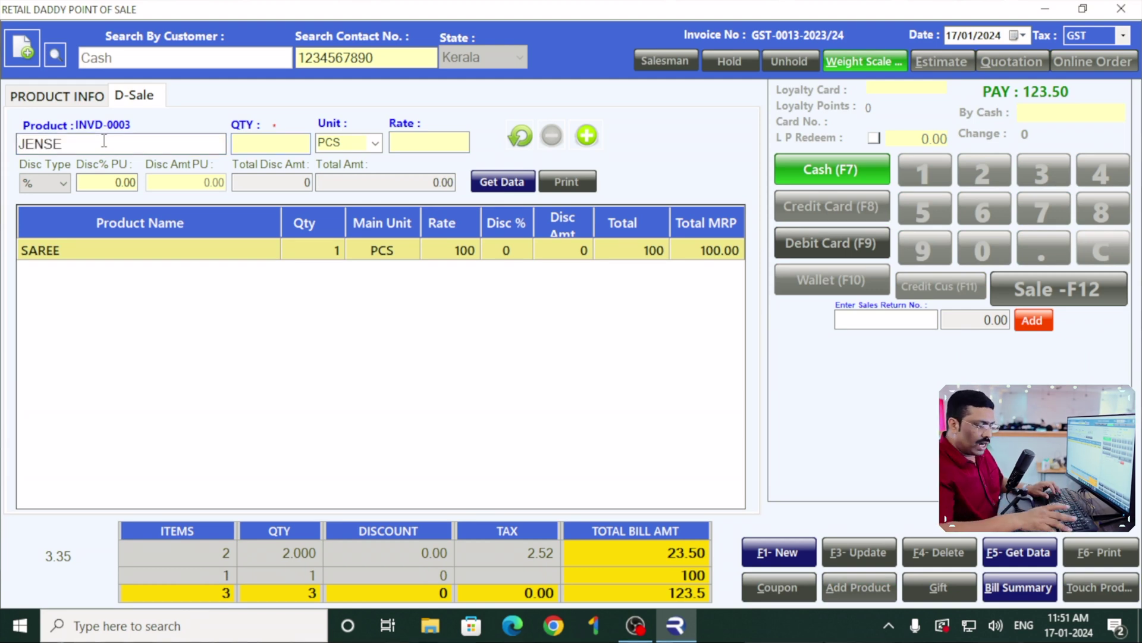
type("250")
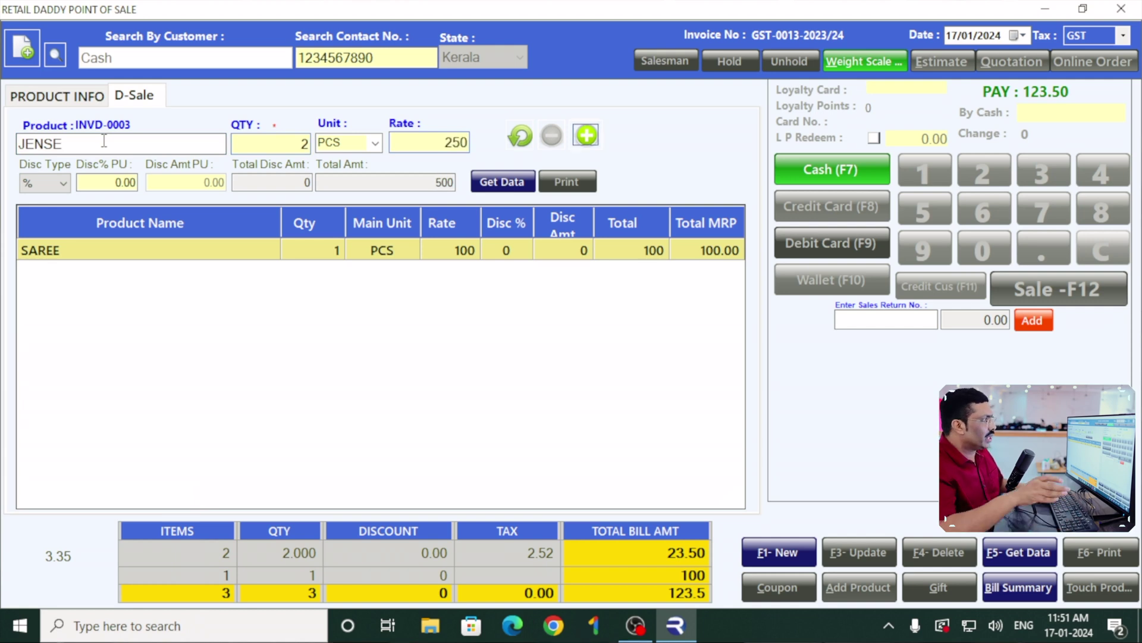
key("Return")
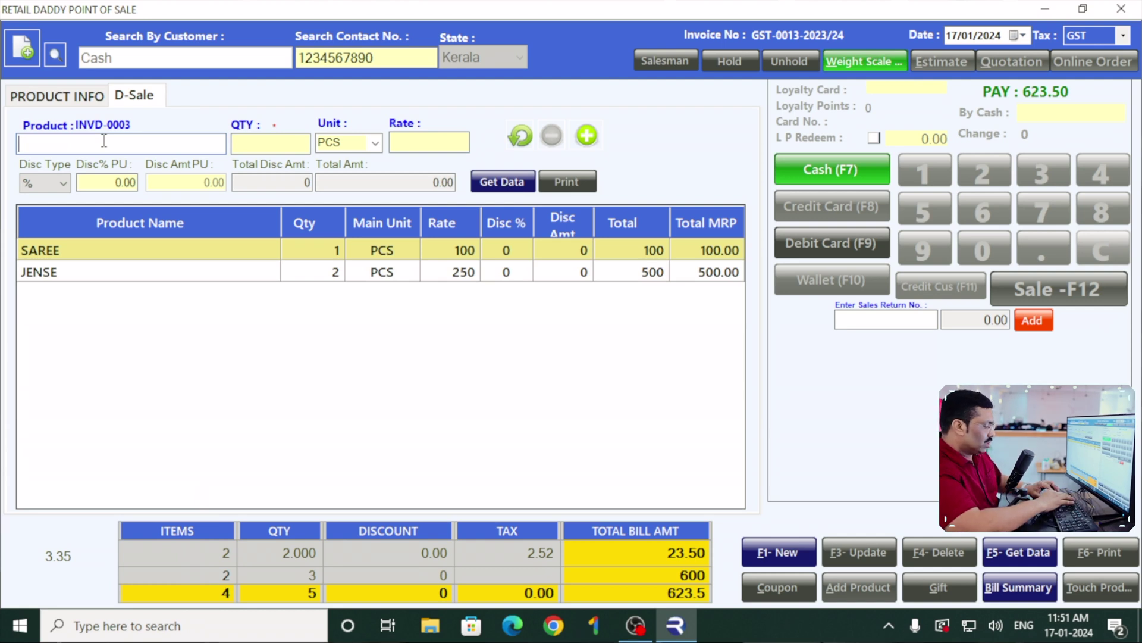
Add a D-Sale item CHURIDAR with quantity 2 PCS and rate 300.
type("CHURIDAR")
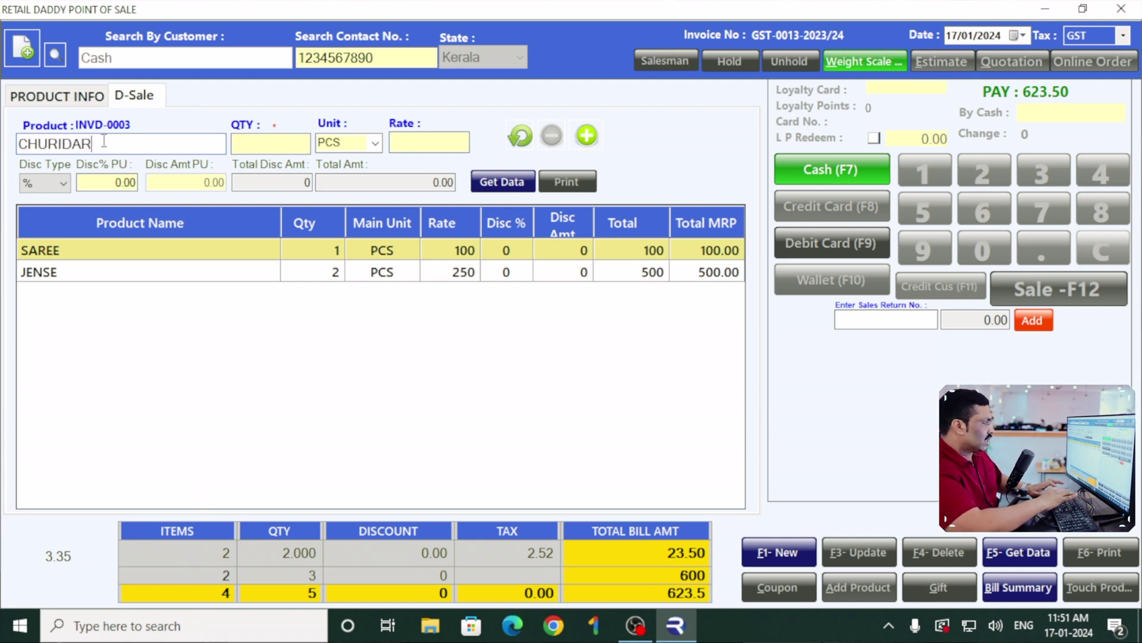
key("Return")
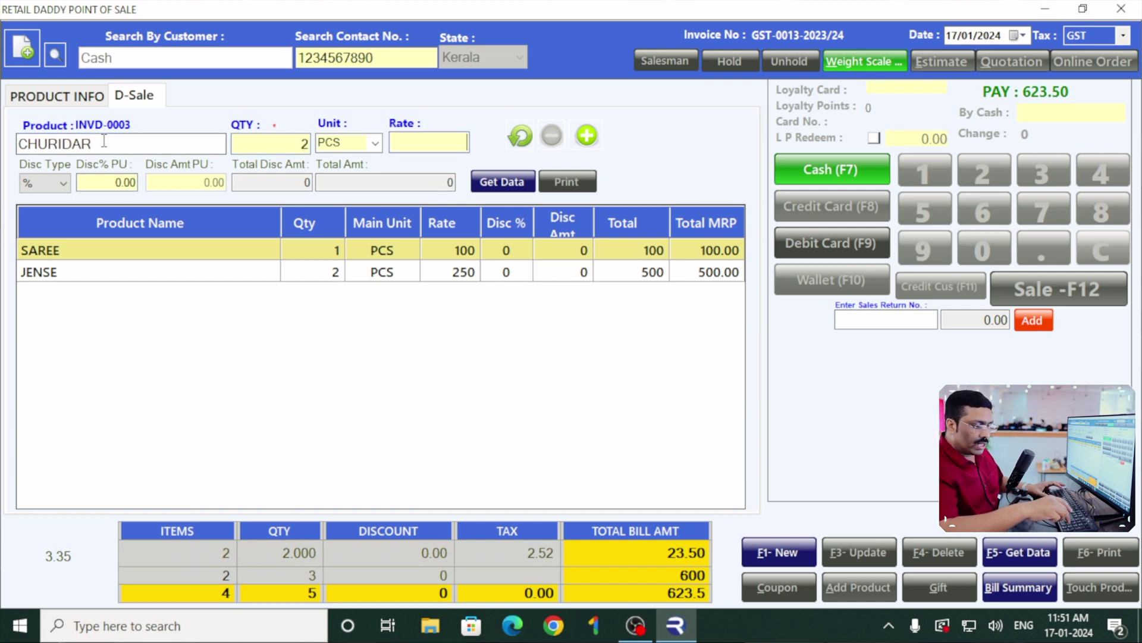
type("300")
key("Return")
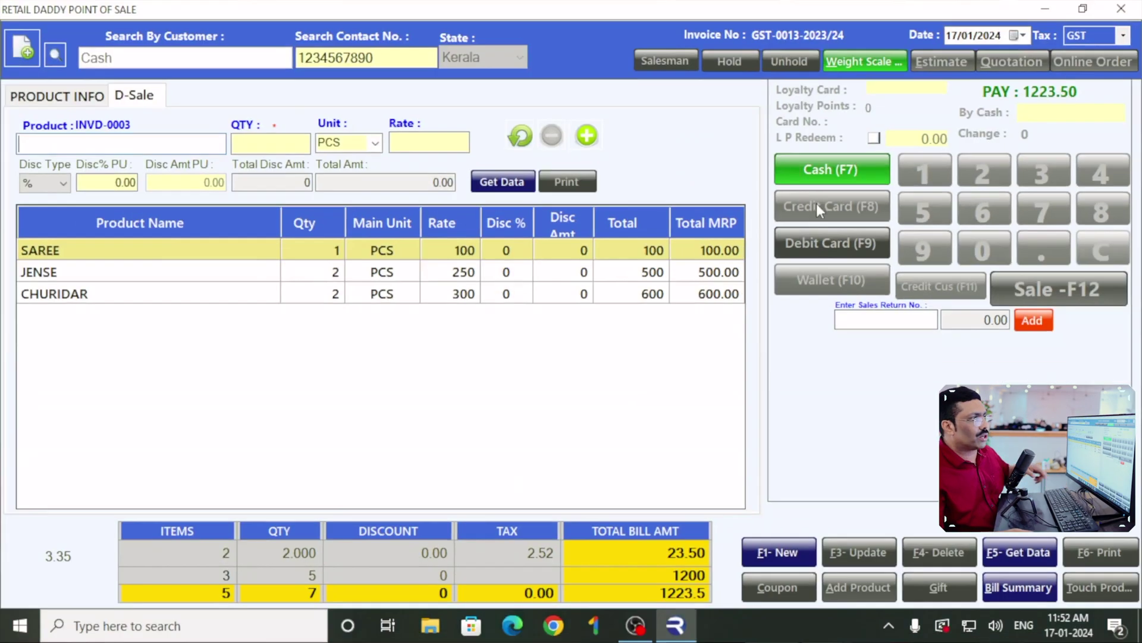
Complete the combined sale in cash and enlarge the D-Sale estimate preview to 300%.
left_click(840, 177)
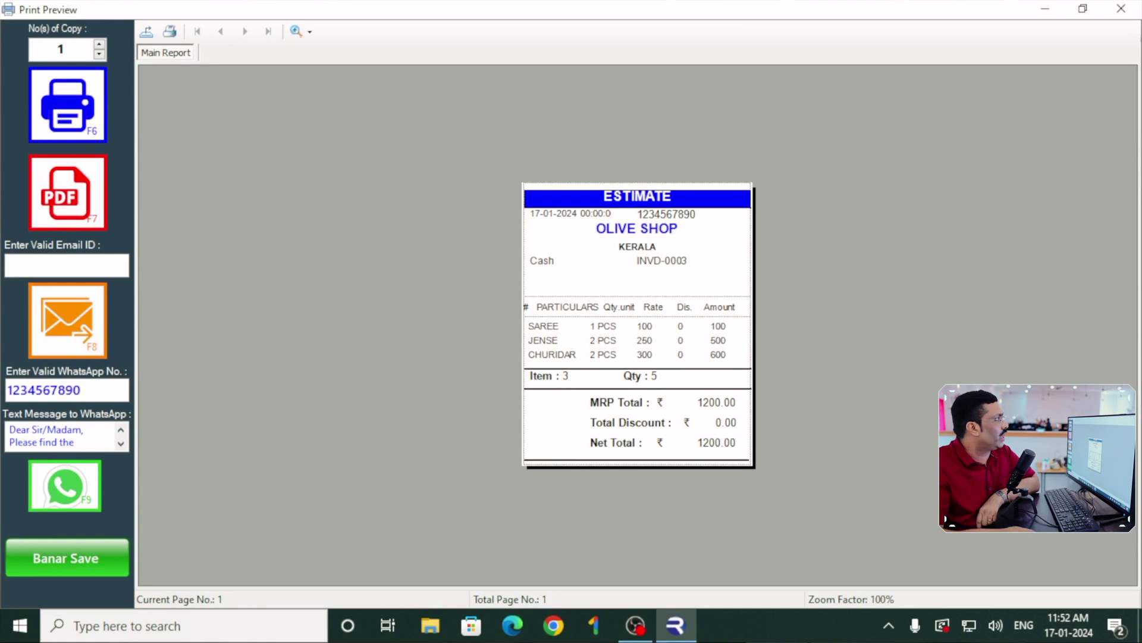
left_click(302, 31)
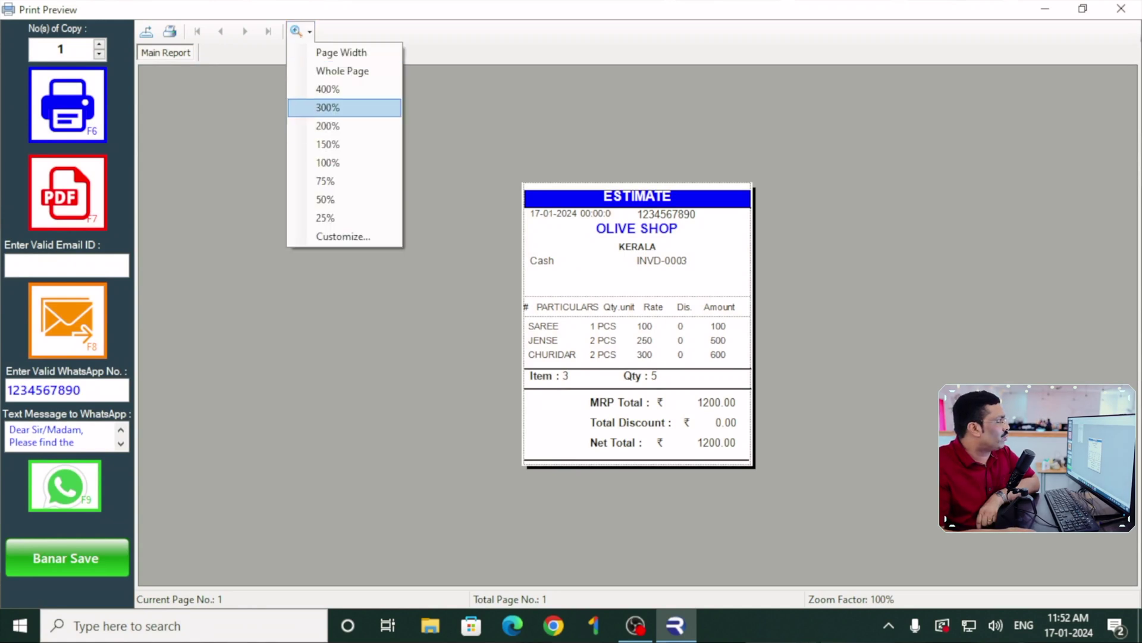
left_click(333, 108)
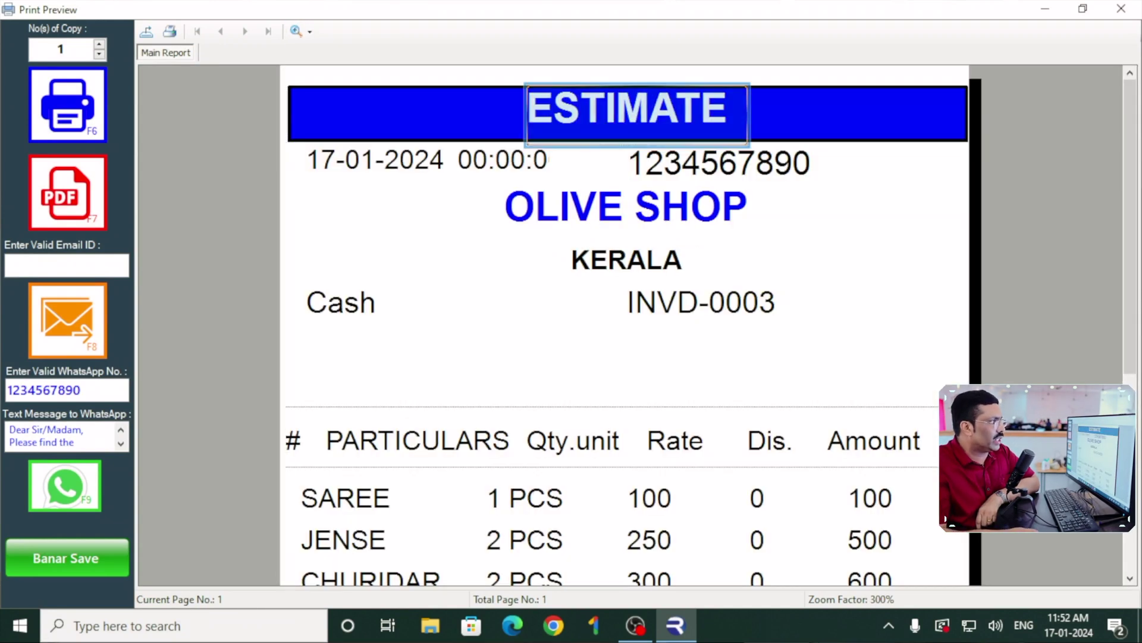
Review each item's name, quantity, rate and amount plus the MRP total on the estimate, and close the preview.
scroll(625, 262, "down", 3)
left_click(393, 300)
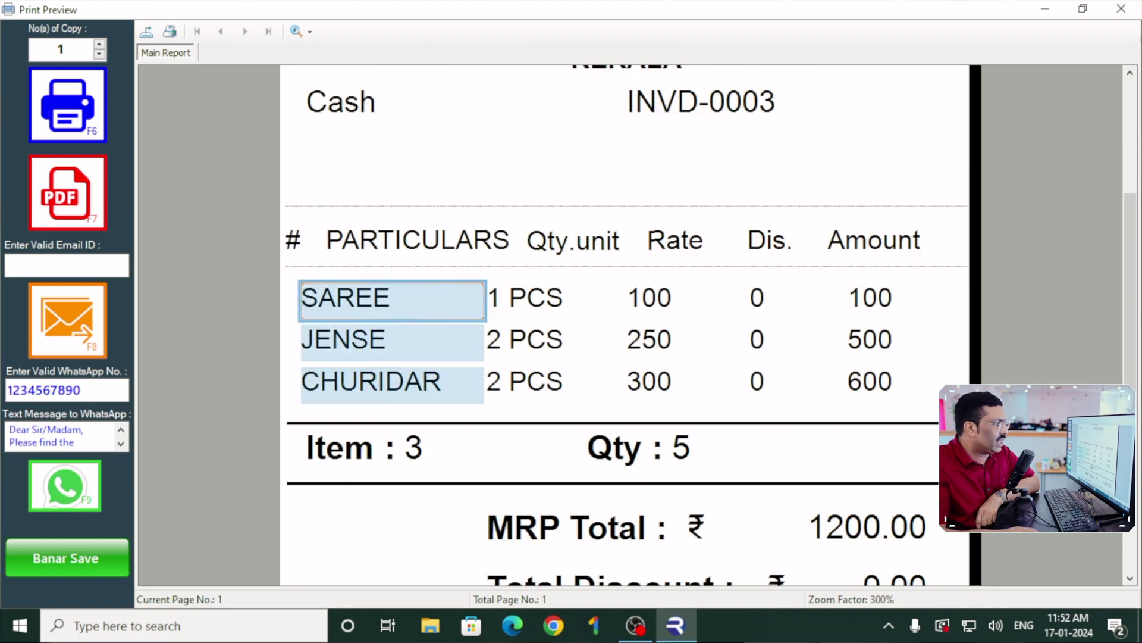
left_click(550, 300)
left_click(684, 299)
left_click(893, 299)
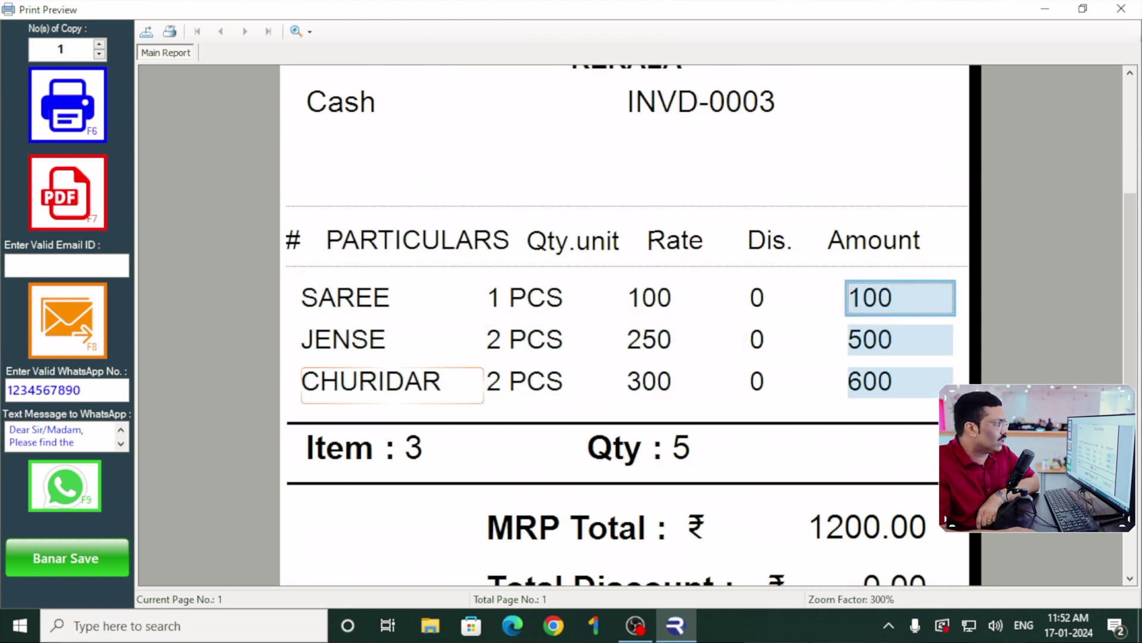
left_click(410, 343)
left_click(553, 340)
left_click(649, 341)
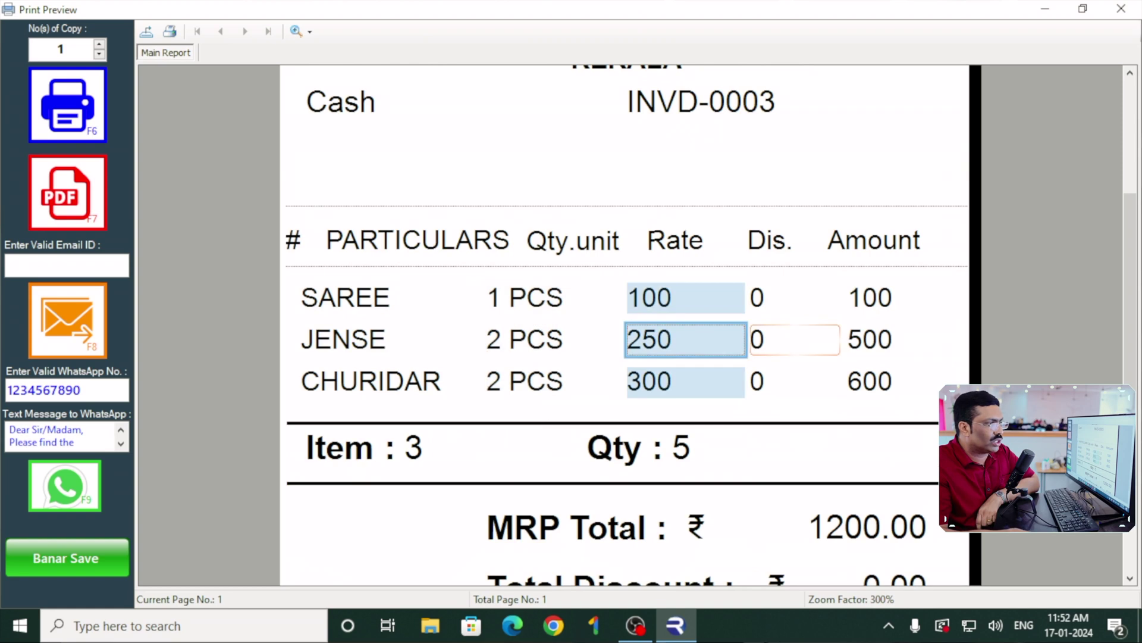
left_click(899, 341)
left_click(392, 384)
left_click(524, 382)
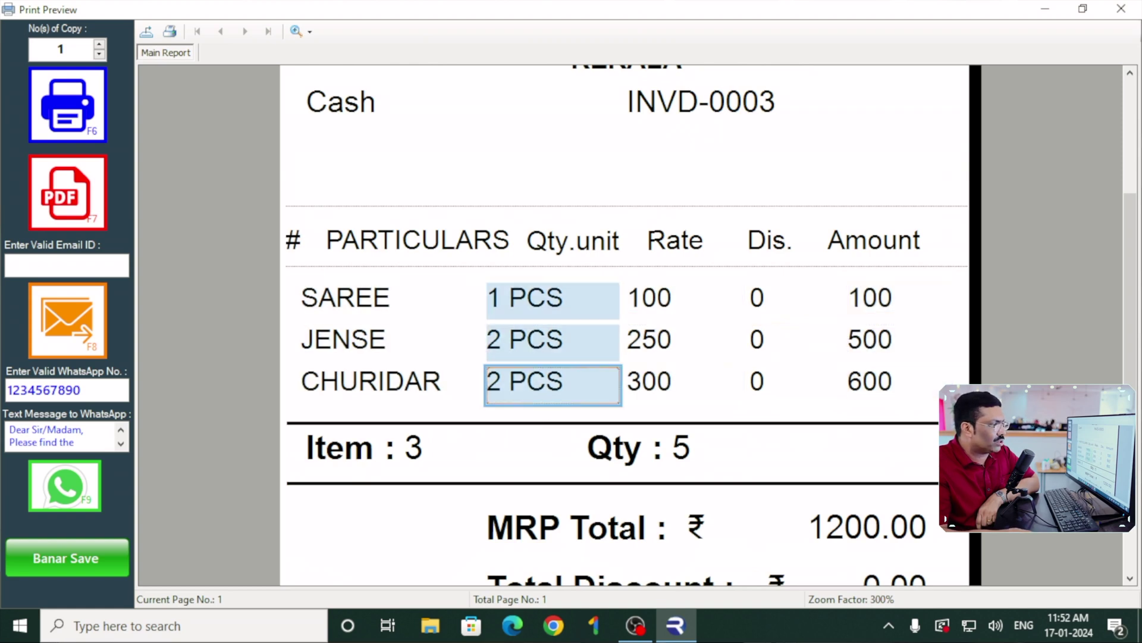
left_click(648, 382)
left_click(898, 382)
scroll(899, 382, "down", 3)
left_click(881, 381)
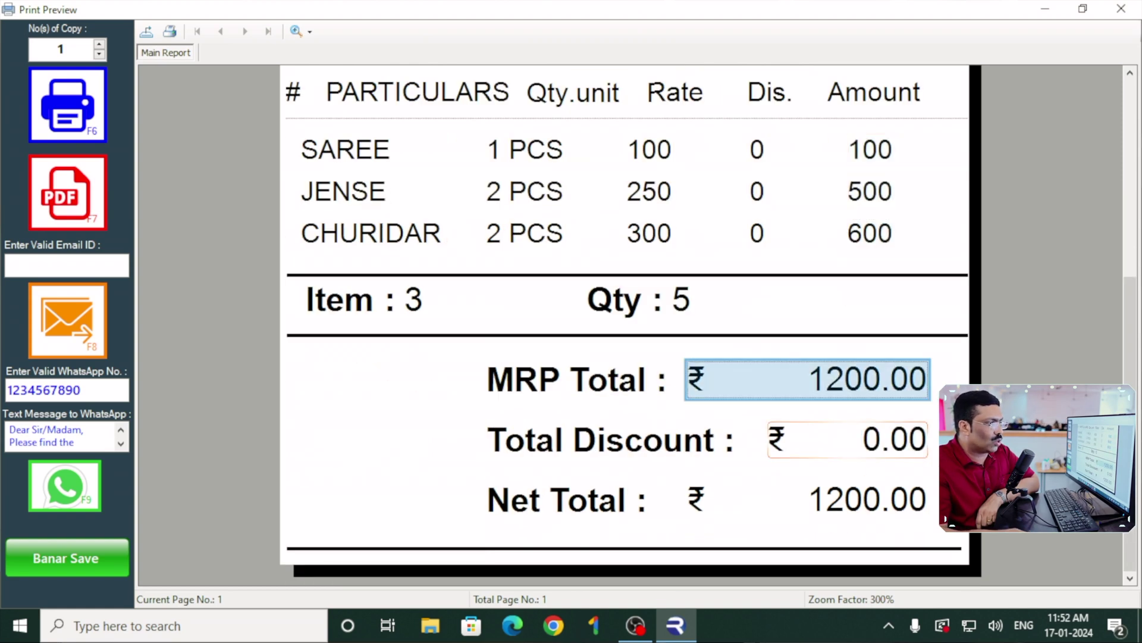
scroll(845, 439, "up", 3)
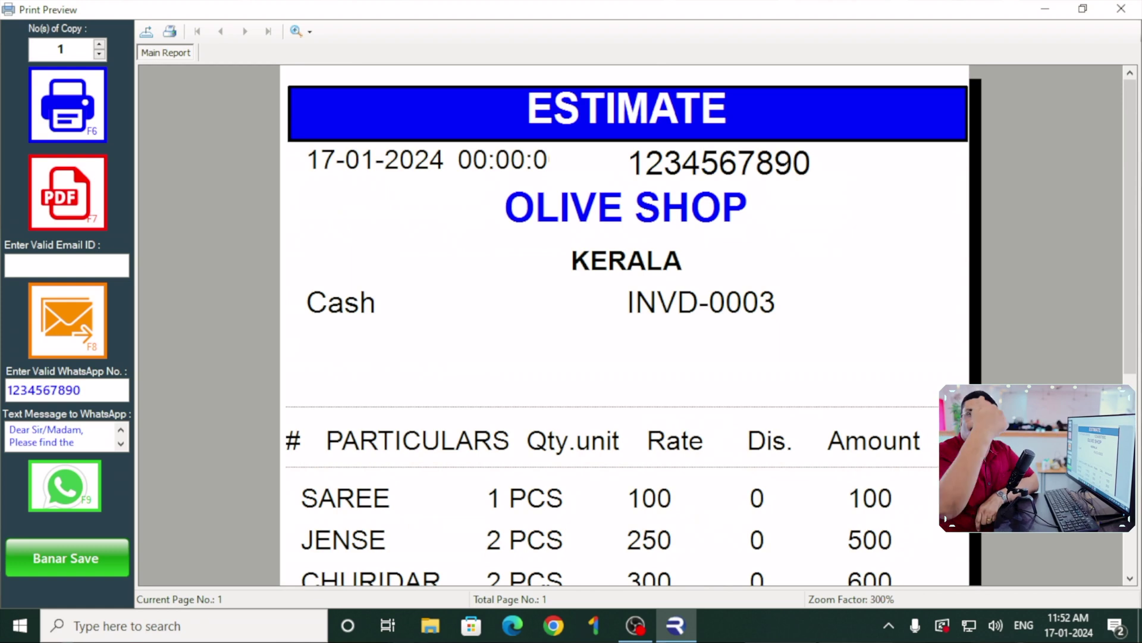
left_click(1121, 8)
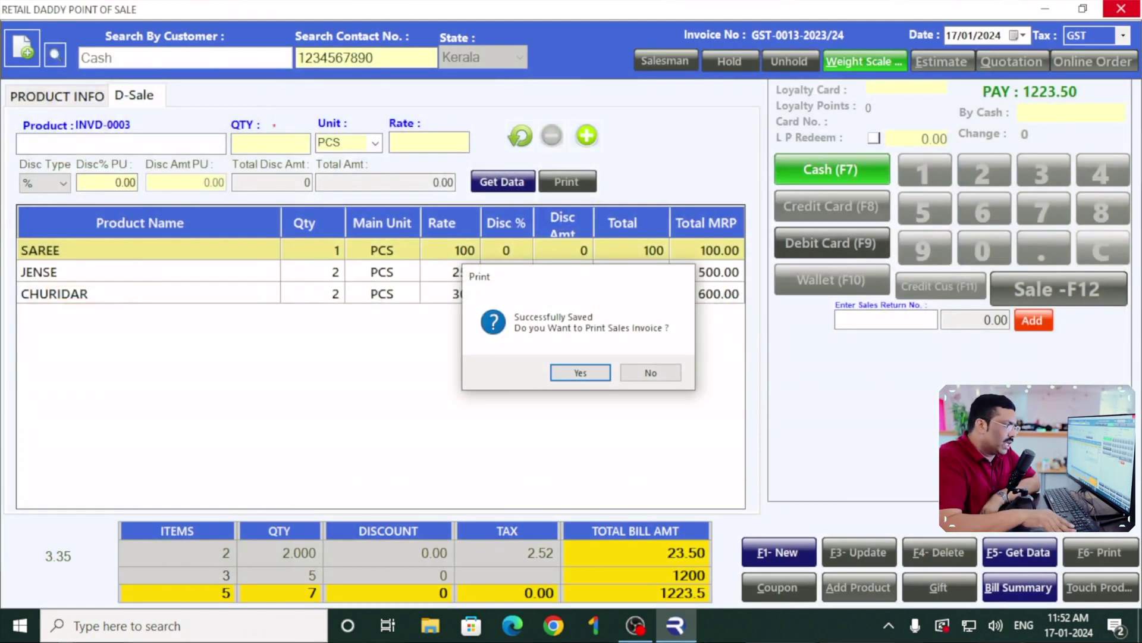
Accept printing the sales invoice and enlarge its preview to 200%.
key("Return")
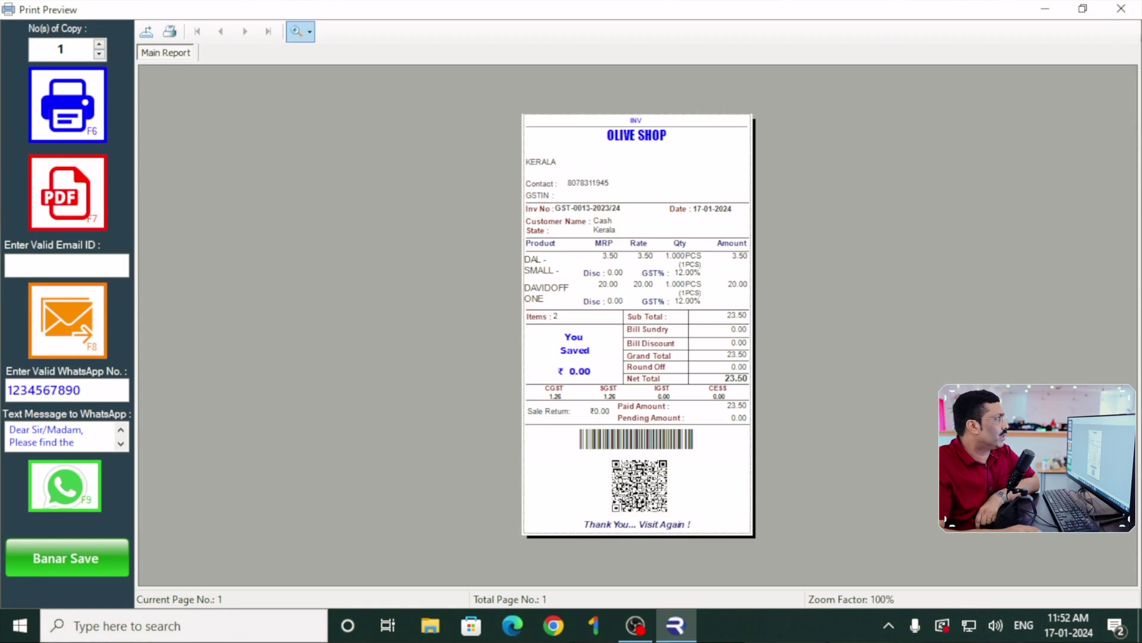
left_click(309, 32)
left_click(328, 126)
Examine the product names, MRPs, totals and header details on the GST sales invoice.
scroll(655, 298, "down", 3)
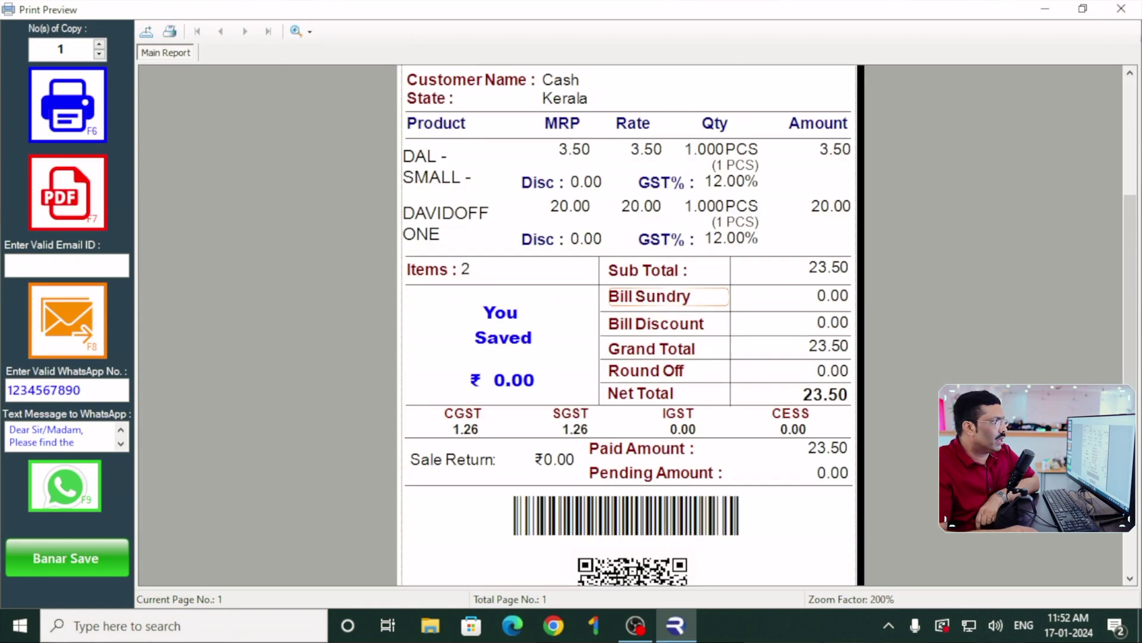
left_click(455, 167)
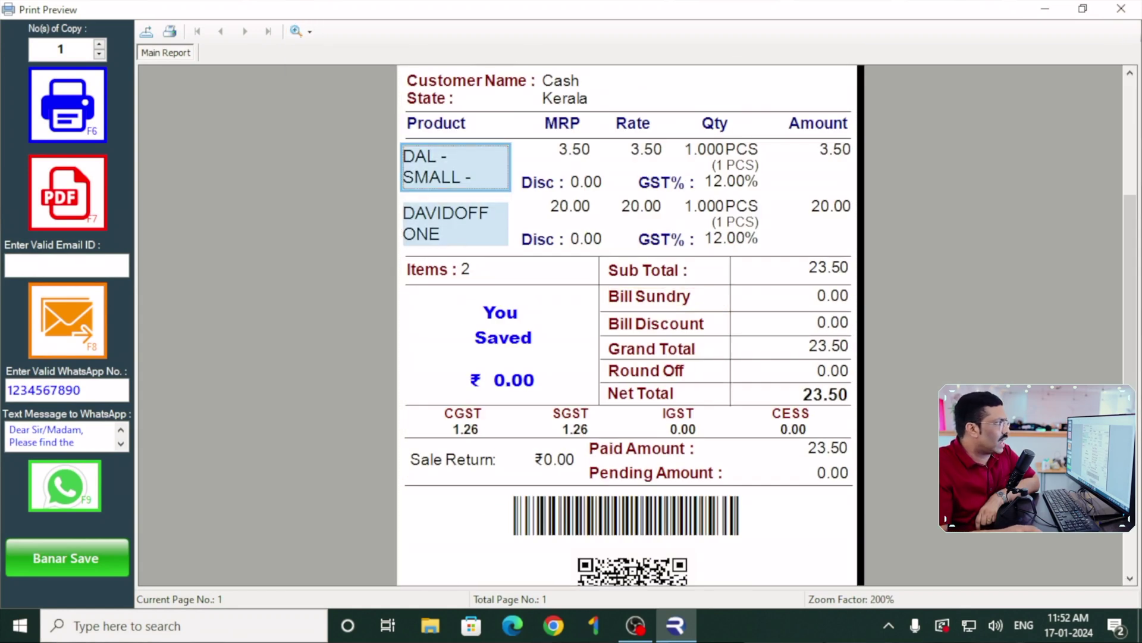
left_click(559, 206)
left_click(559, 150)
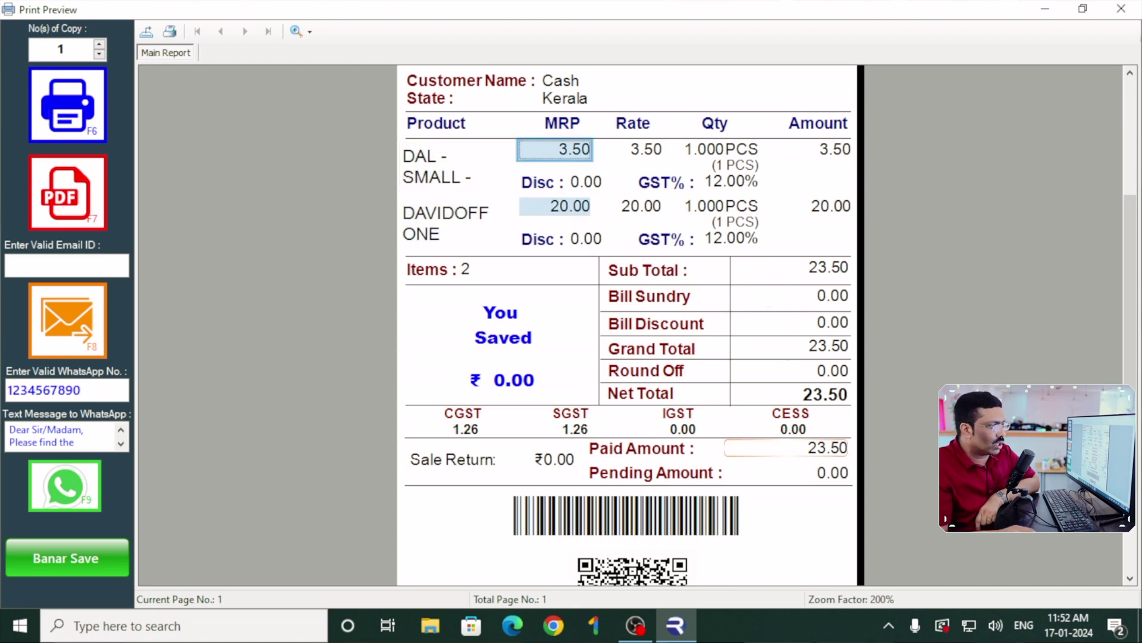
scroll(625, 327, "down", 3)
scroll(624, 328, "up", 6)
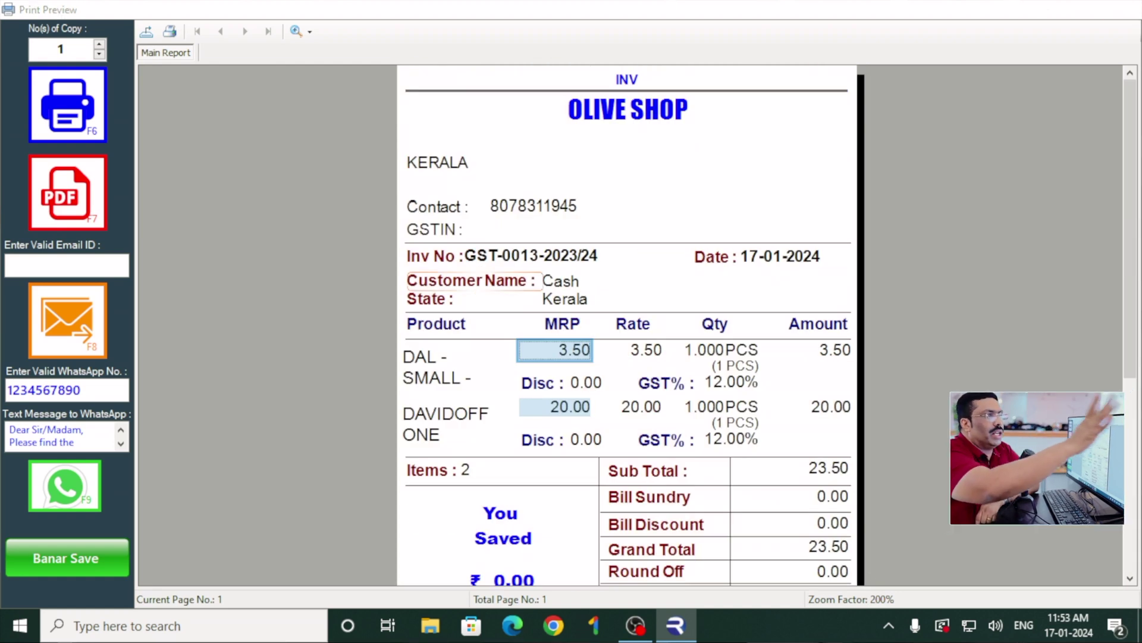
Close the invoice preview and start a new POS sale with one DAL - SMALL - T.NAJA and one DATES MILK 500ML SAFA.
left_click(1122, 9)
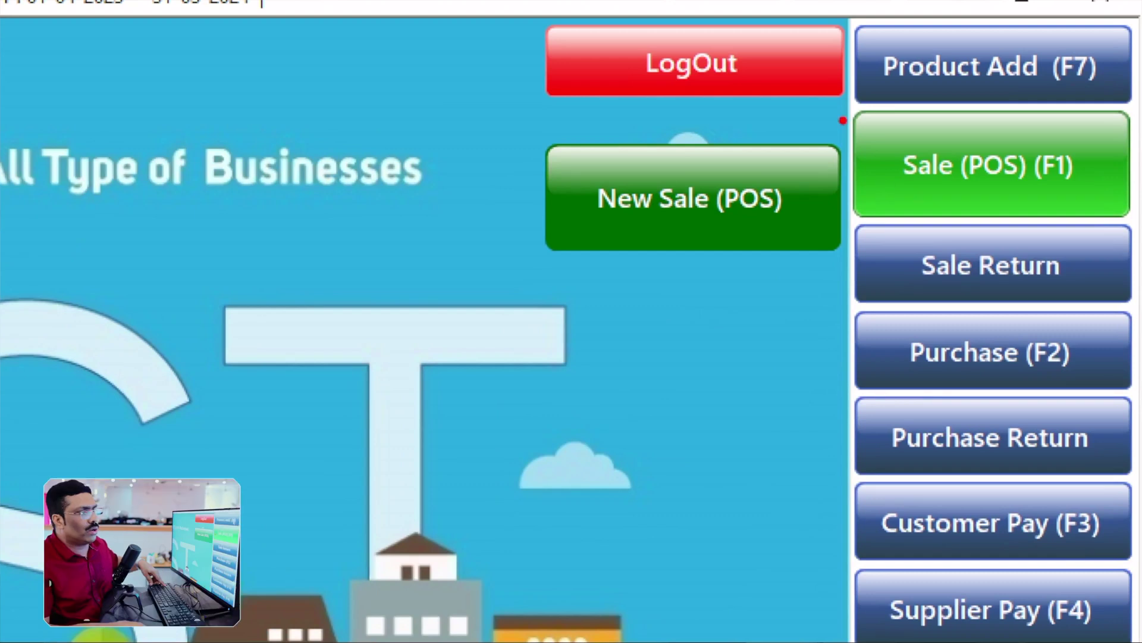
left_click_drag(843, 120, 1062, 210)
key("Escape")
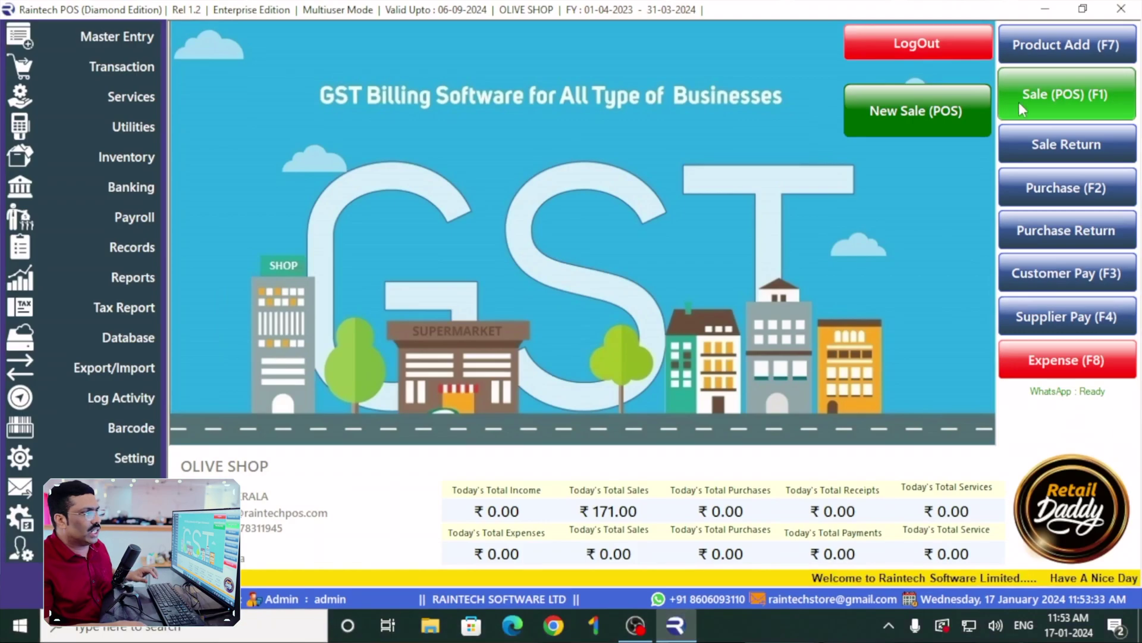
left_click(900, 182)
left_click(196, 143)
type("D")
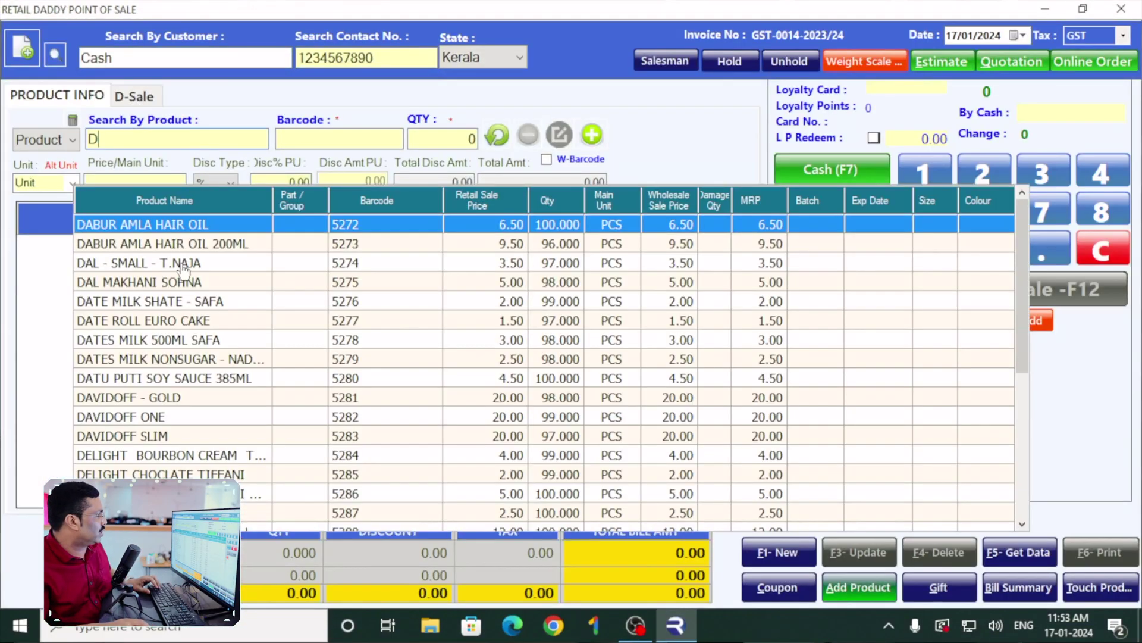
left_click(181, 266)
left_click(593, 142)
type("D")
left_click(135, 339)
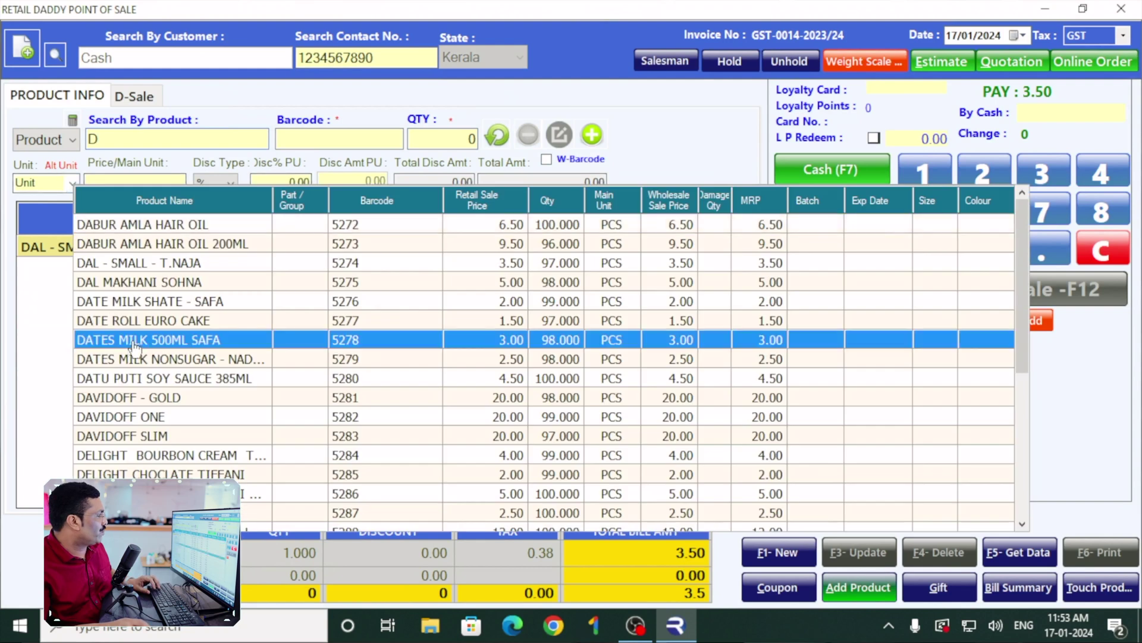
left_click(596, 140)
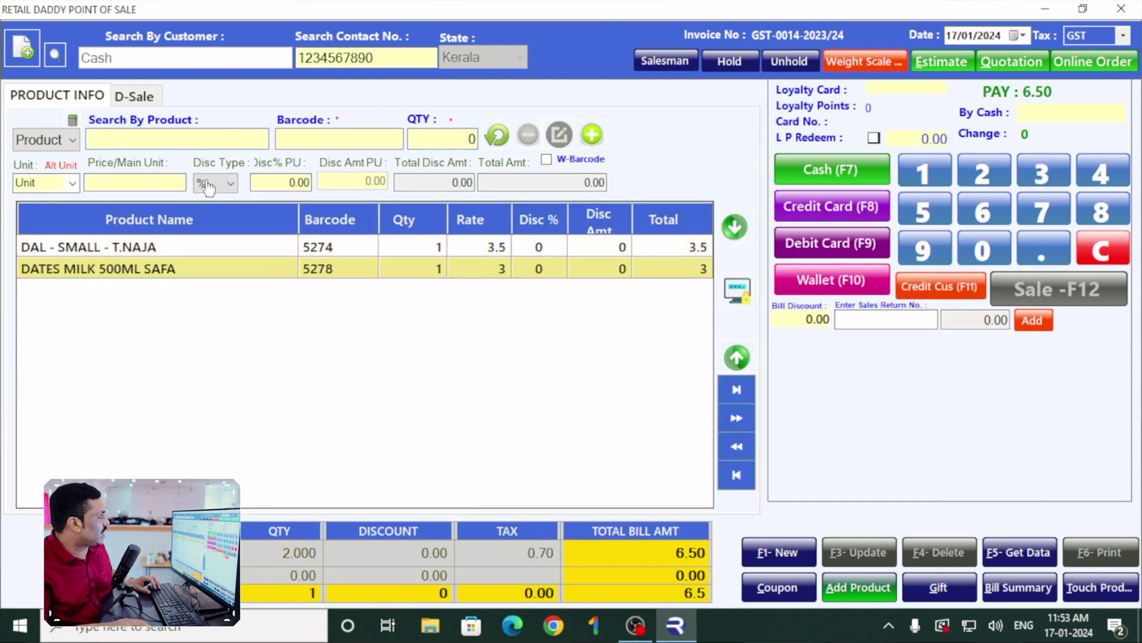
Add one DAVIDOFF SLIM and one DELIGHT BOURBON CREAM TIFFANI 100GM to the bill.
left_click(193, 138)
type("D")
left_click(170, 436)
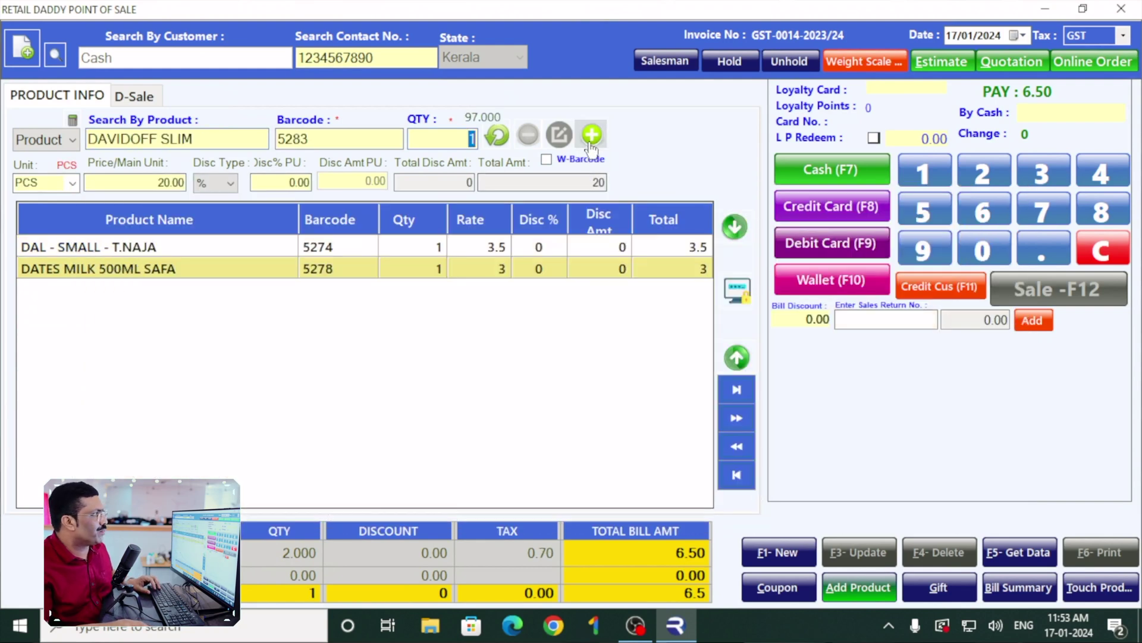
key("Return")
type("D")
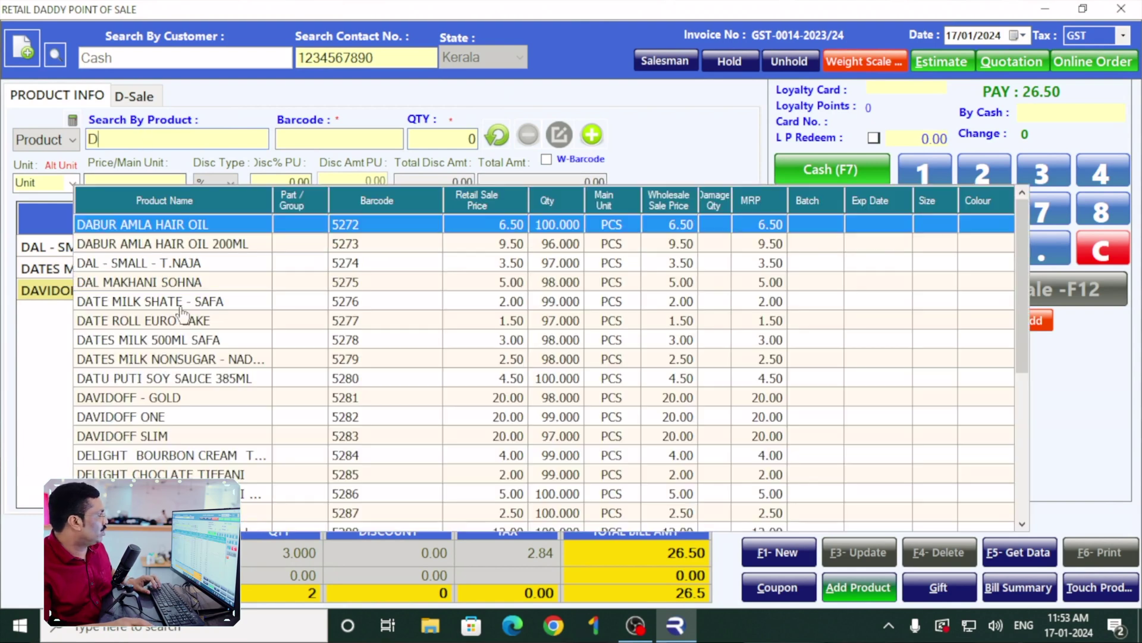
left_click(151, 470)
left_click(591, 134)
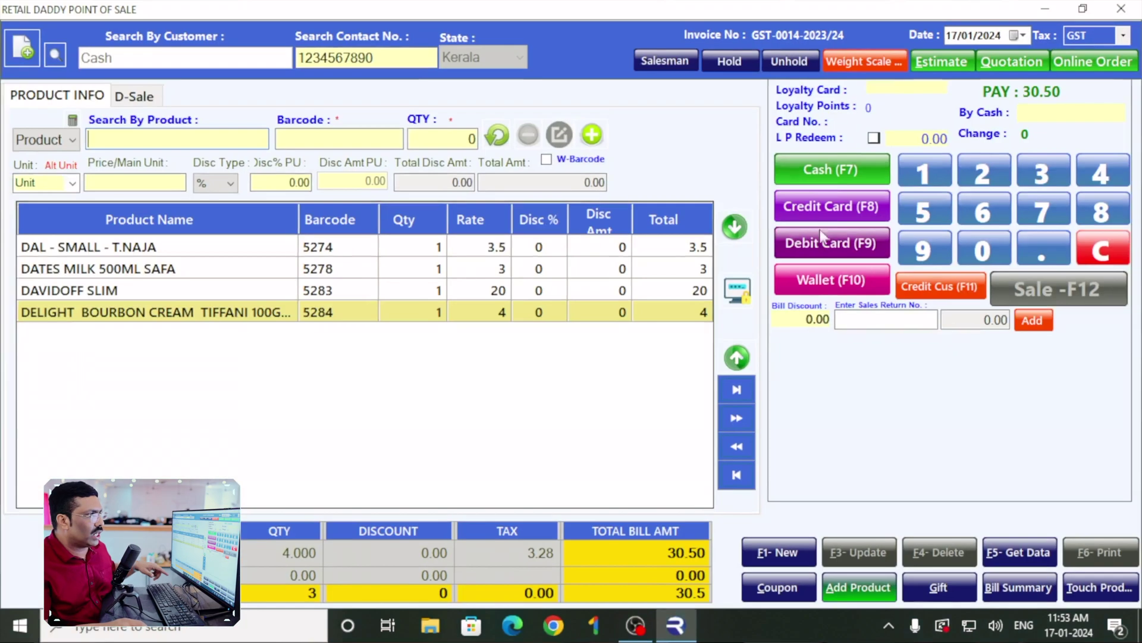
Complete the sale in cash and review its sales invoice in the print preview at 300%, from the header down to the totals.
left_click(829, 168)
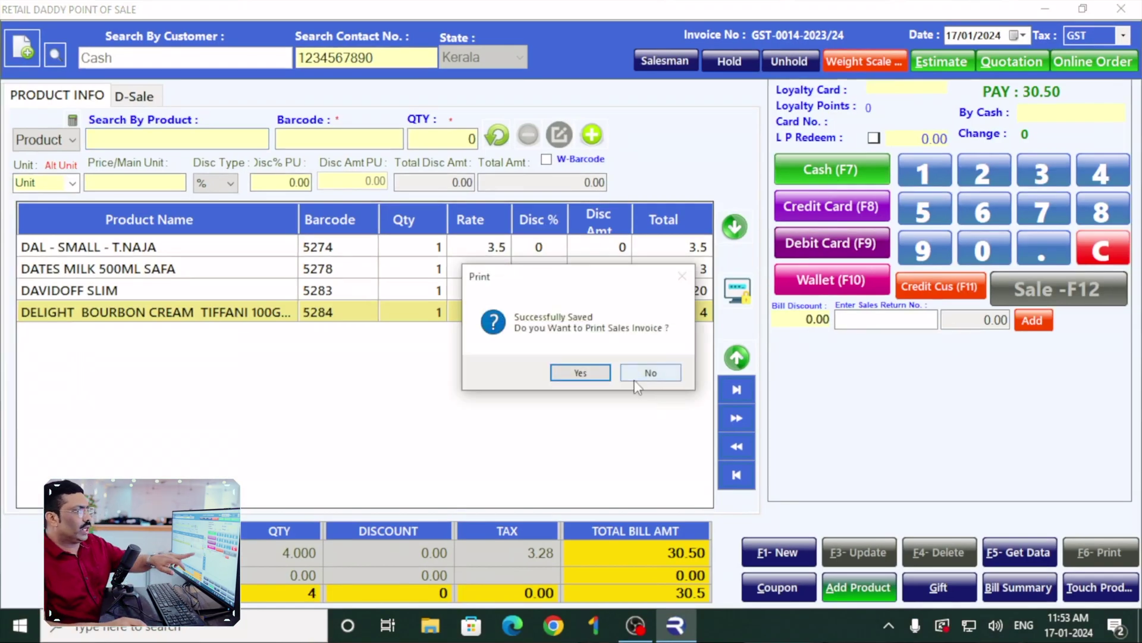
left_click(638, 374)
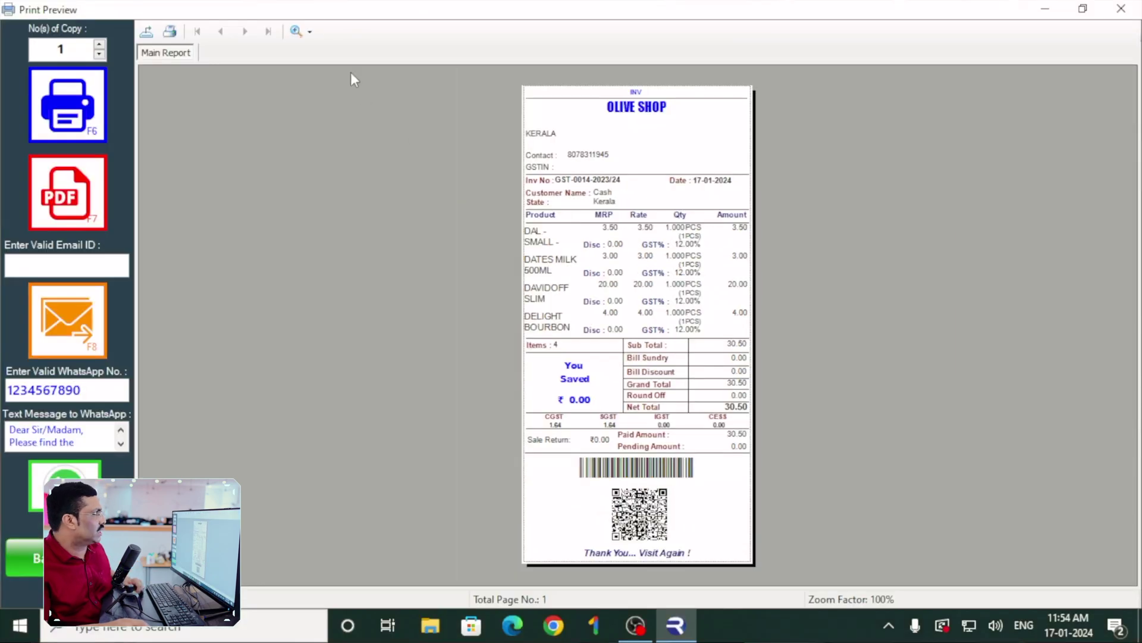
left_click(309, 31)
left_click(315, 107)
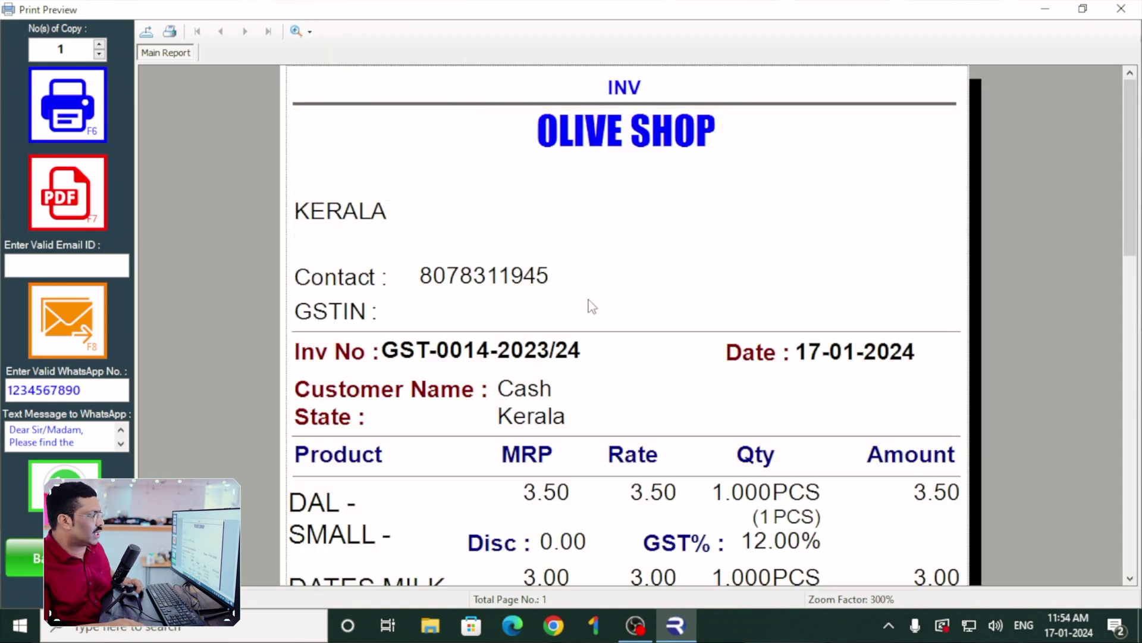
scroll(589, 309, "down", 3)
scroll(690, 326, "down", 5)
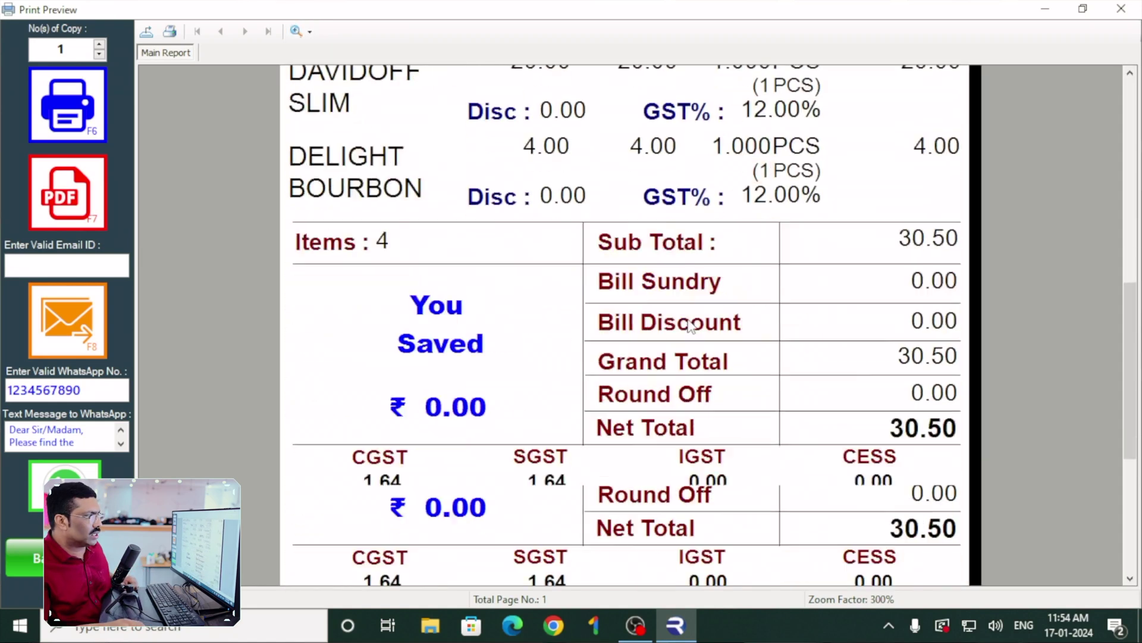
scroll(690, 326, "down", 3)
scroll(778, 322, "up", 3)
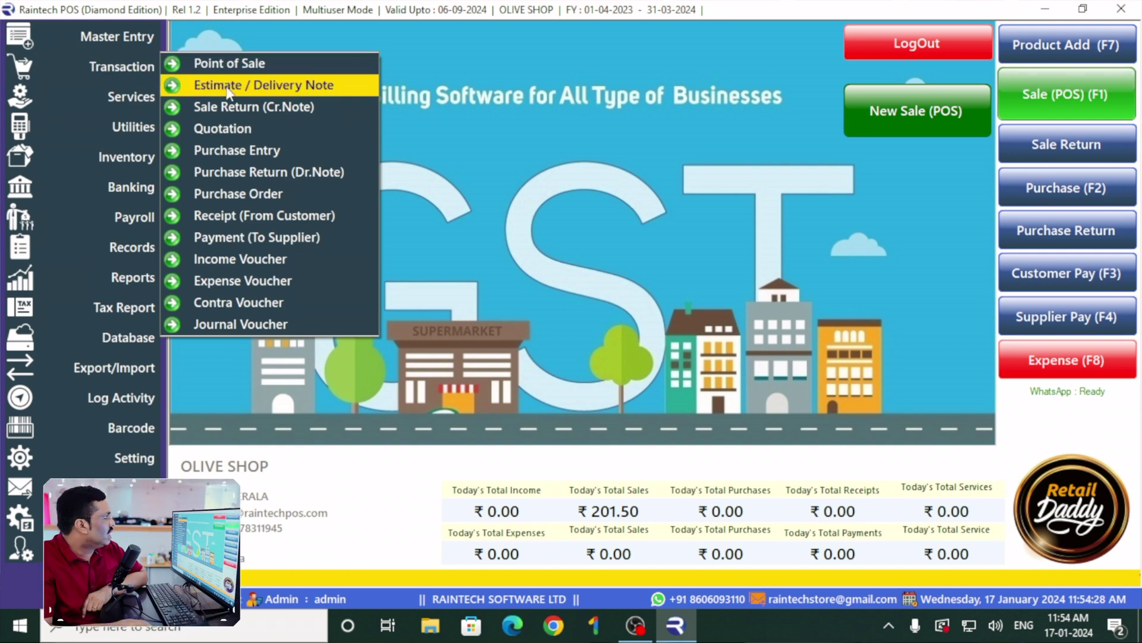
Open a new sale return (credit note) and load the most recent sales invoice of the day into it.
left_click(196, 107)
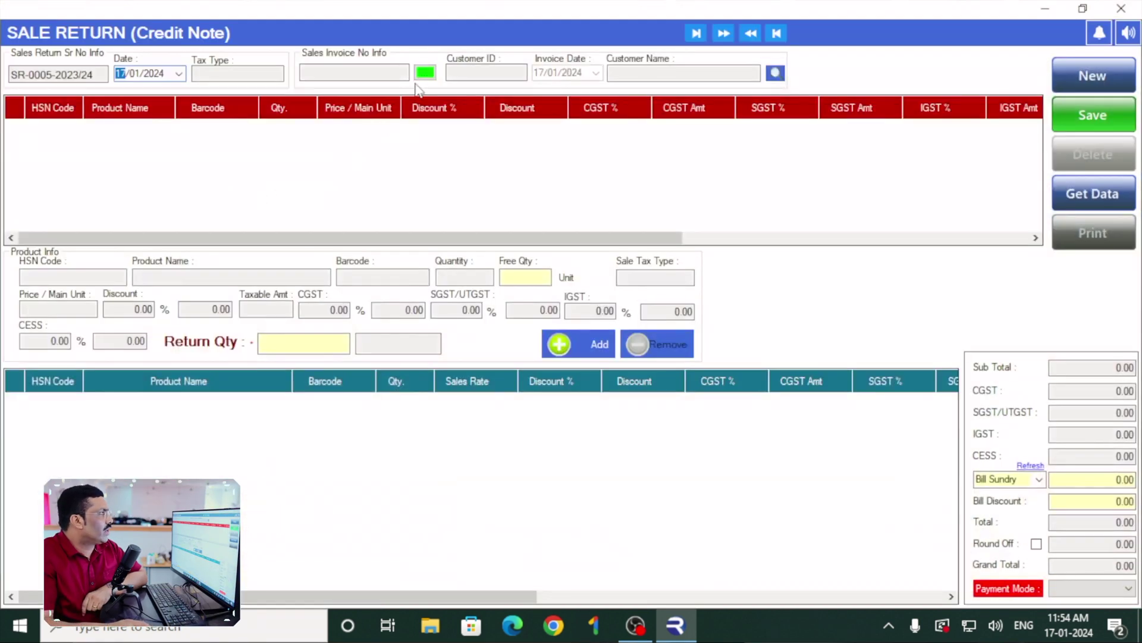
left_click(424, 72)
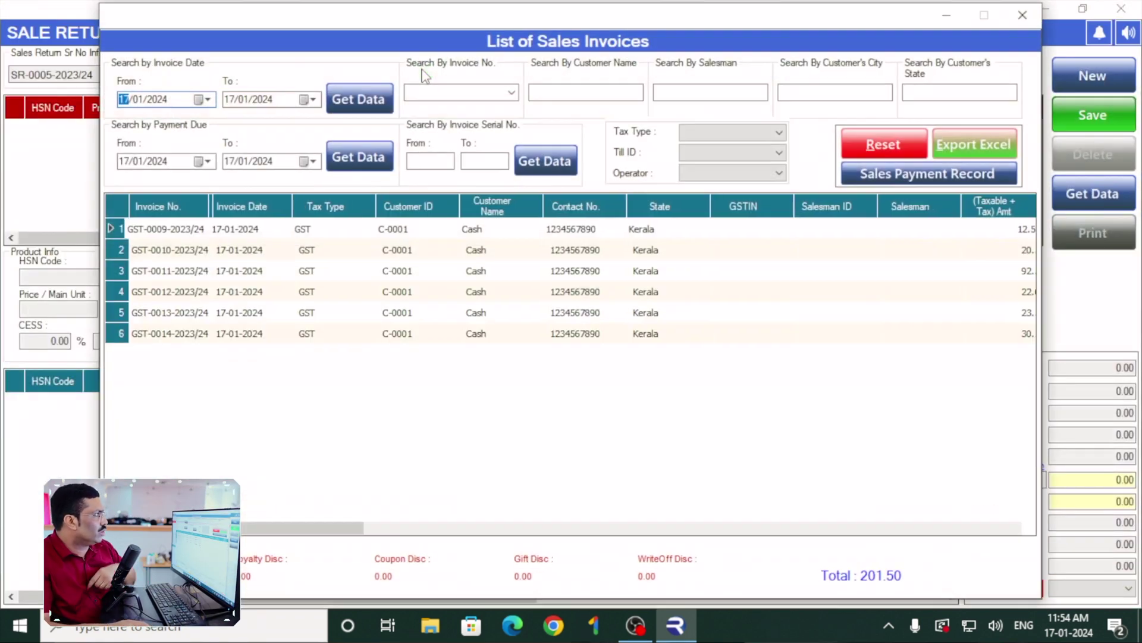
left_click(1023, 8)
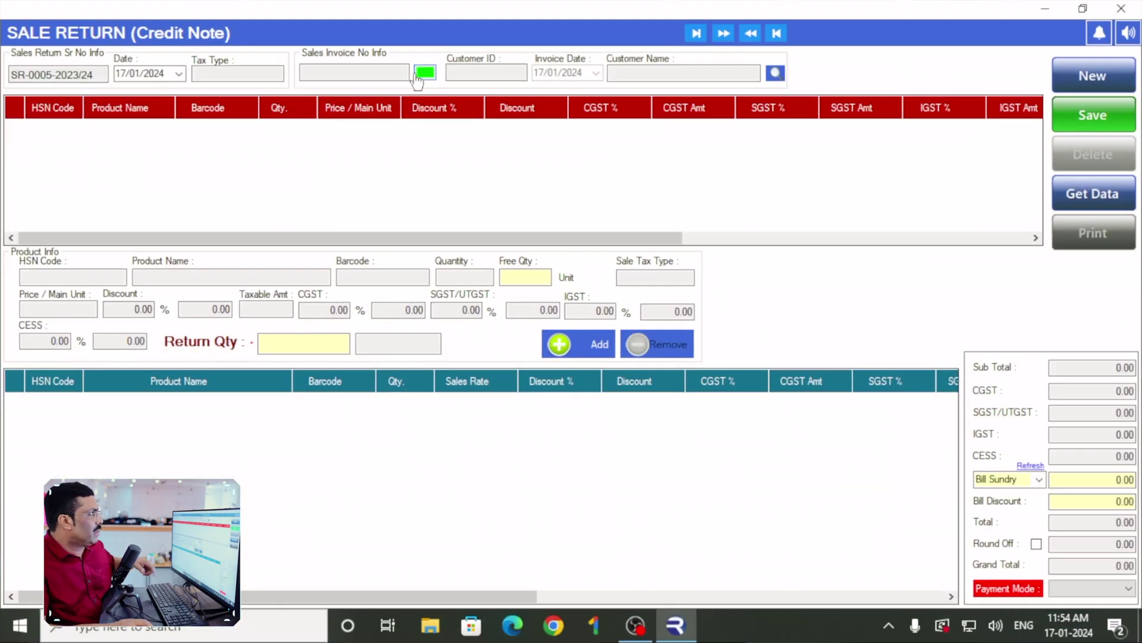
left_click(464, 89)
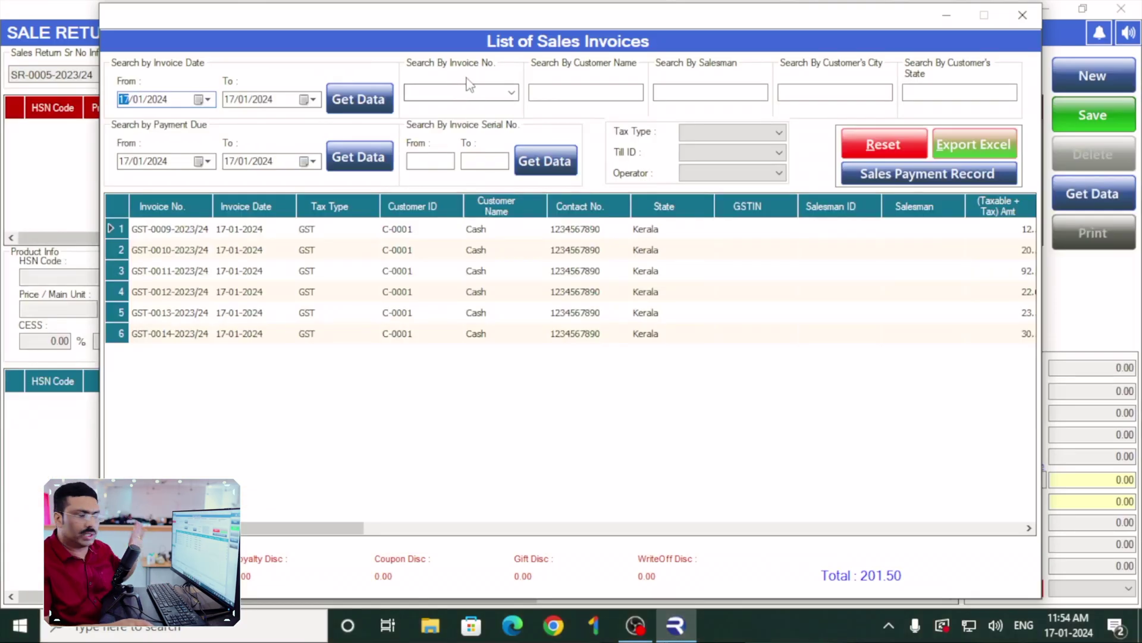
double_click(275, 335)
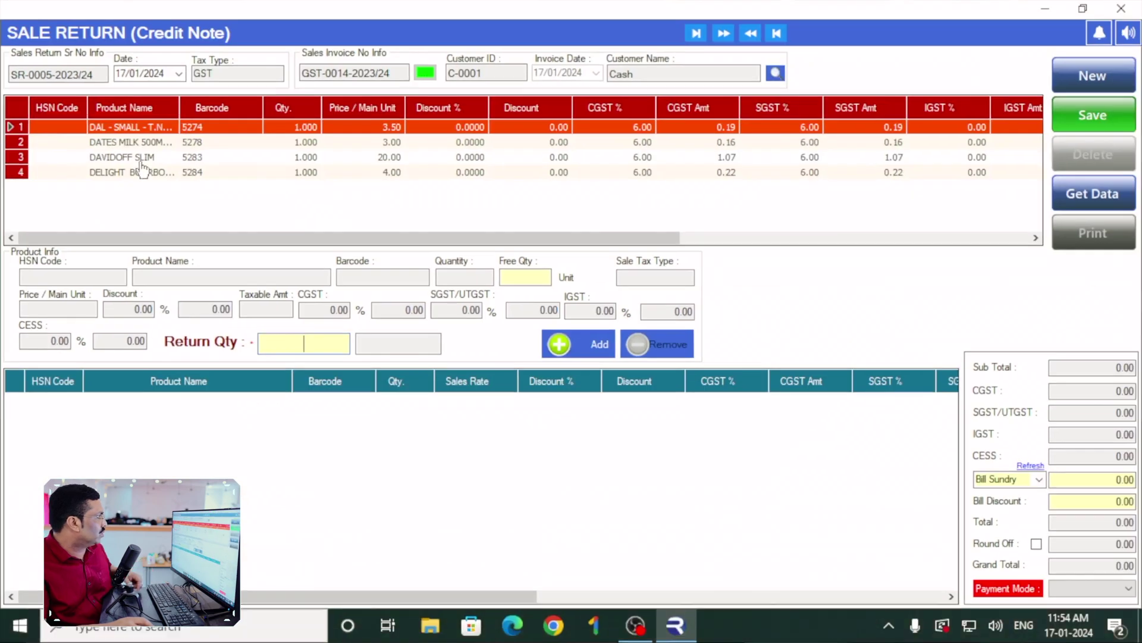
Add DAVIDOFF SLIM and DELIGHT BOURBON CREAM TIFFANI 100GM to the returned items with a return quantity of 1 each.
left_click(278, 185)
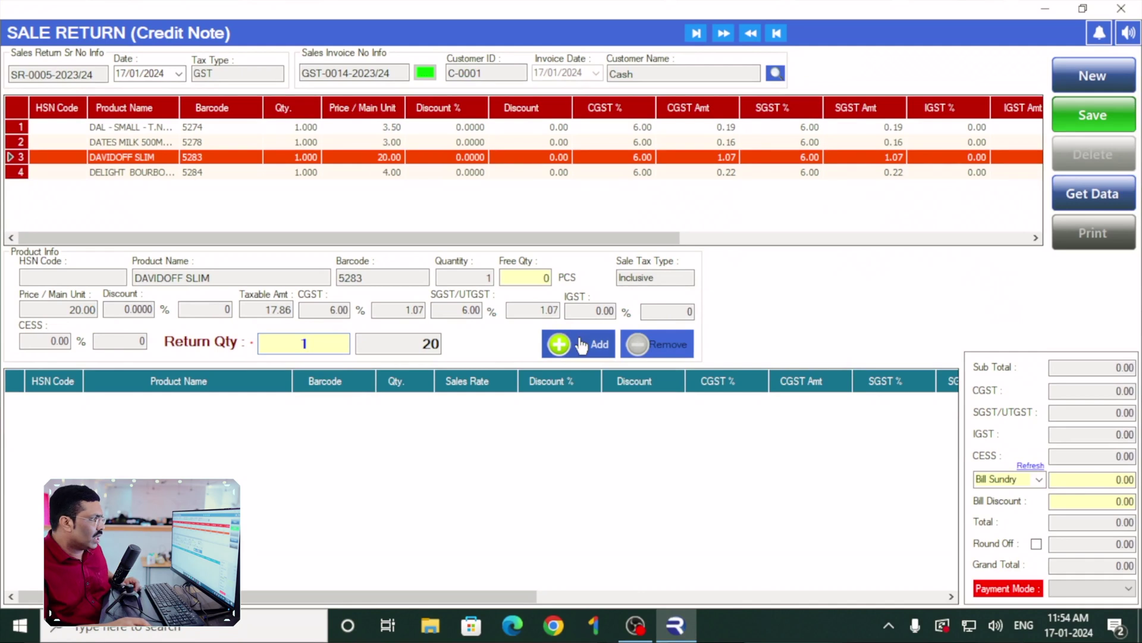
left_click(560, 343)
left_click(174, 173)
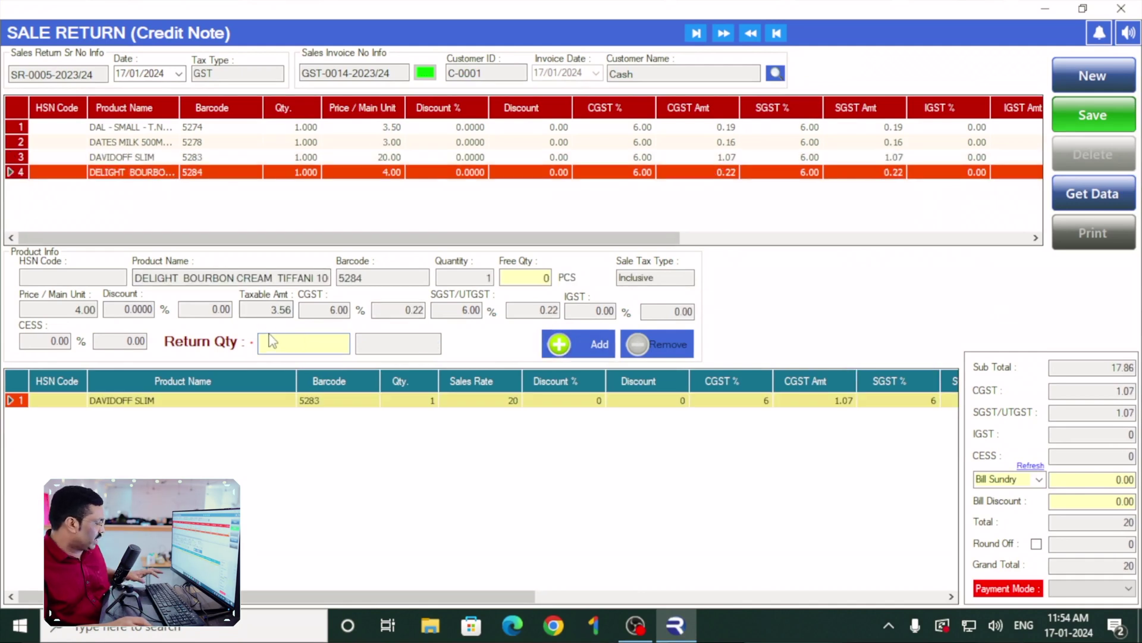
left_click(594, 344)
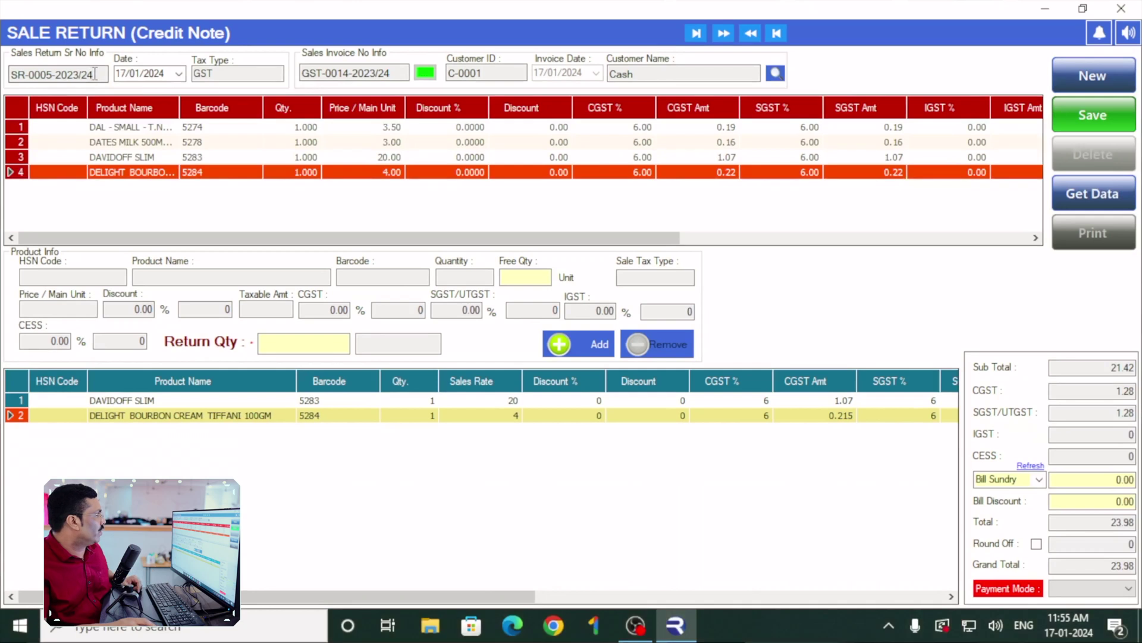
Copy the sales return serial number of the credit note.
left_click_drag(95, 73, 3, 72)
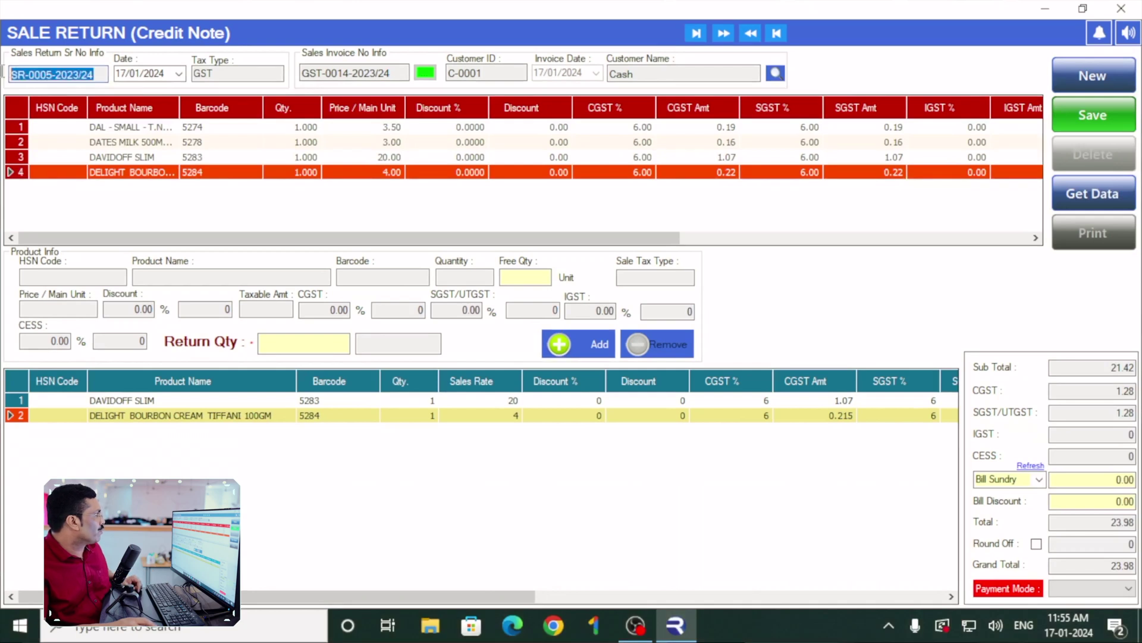
right_click(37, 73)
left_click(88, 124)
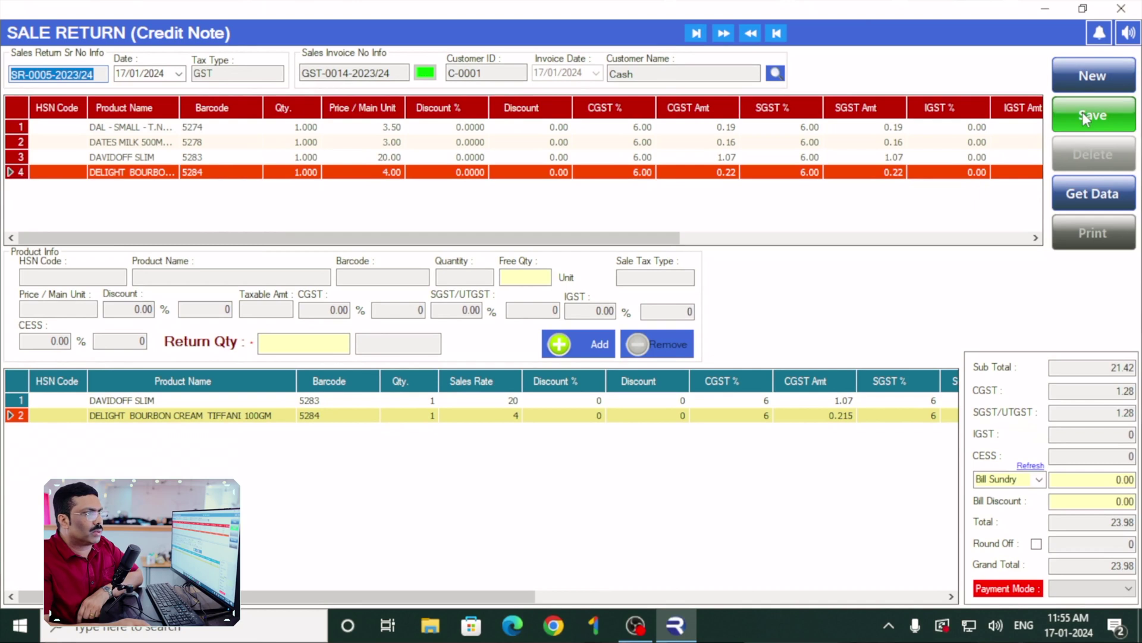
Set the return's payment mode to Cash, then save and close the credit note.
left_click(1089, 589)
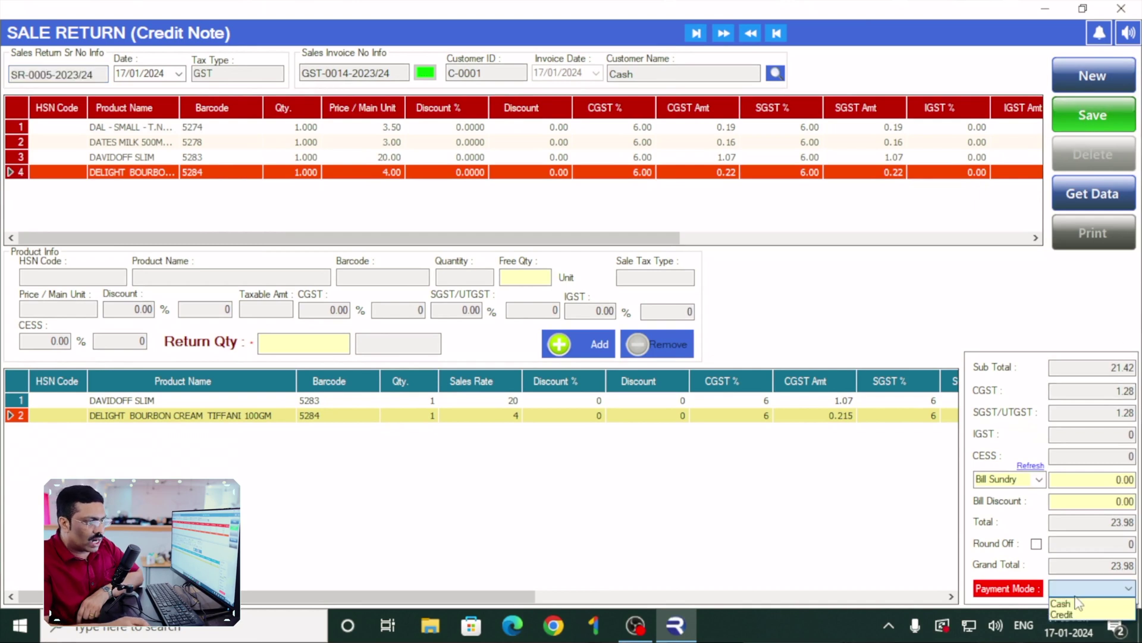
left_click(1073, 604)
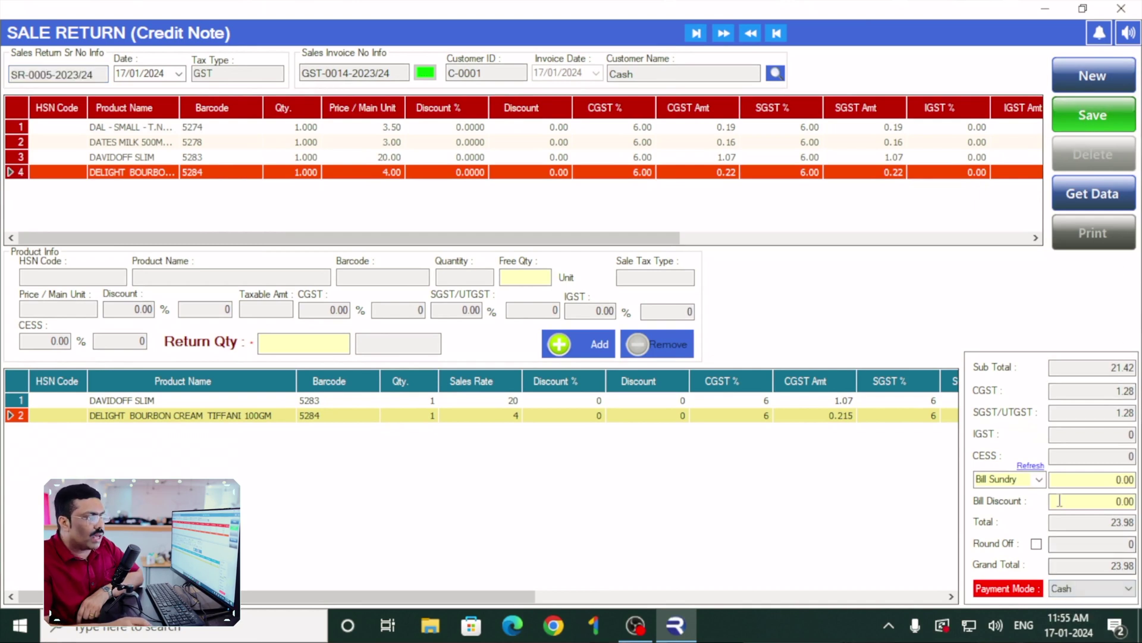
left_click(1095, 119)
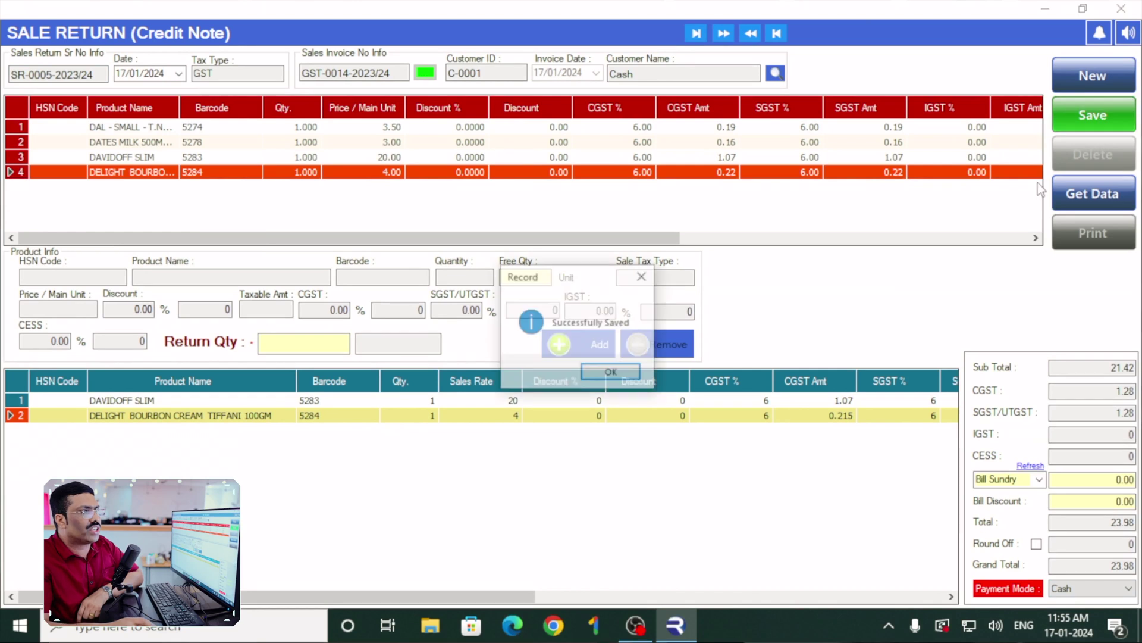
left_click(607, 375)
left_click(1121, 8)
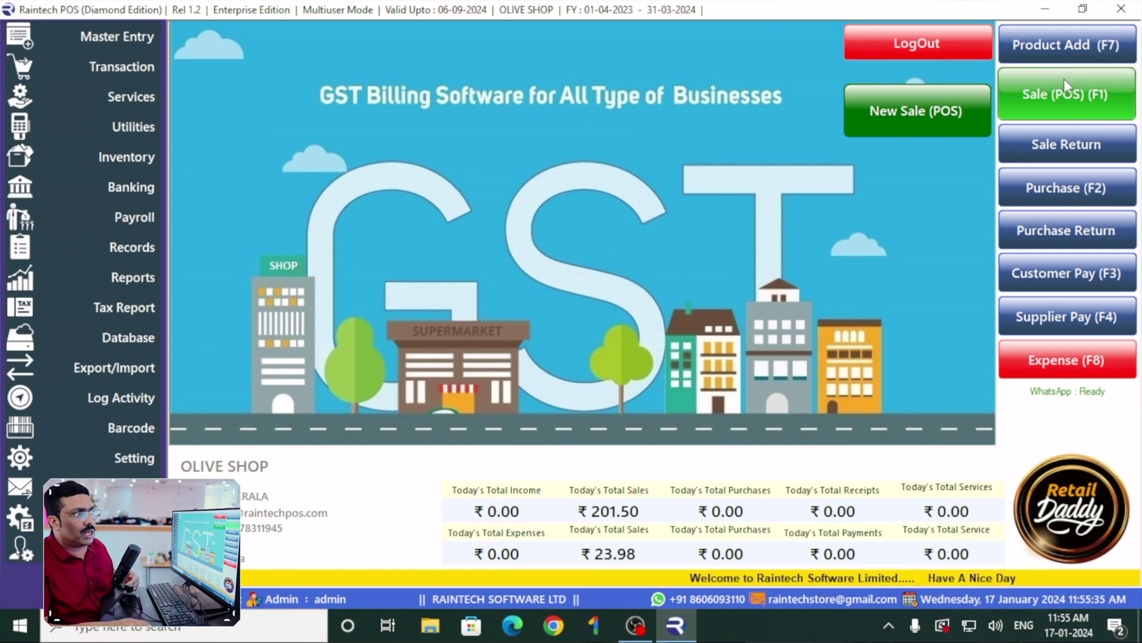
Start a new POS sale with one DATE MILK SHATE - SAFA and ten DAVIDOFF - GOLD.
left_click(1065, 83)
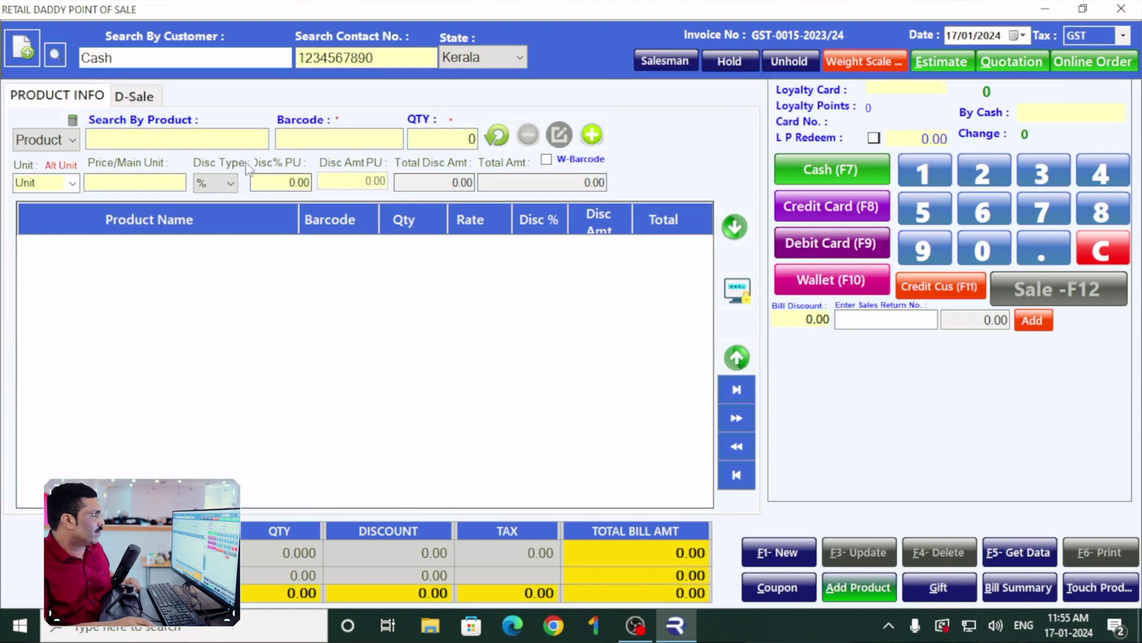
type("D")
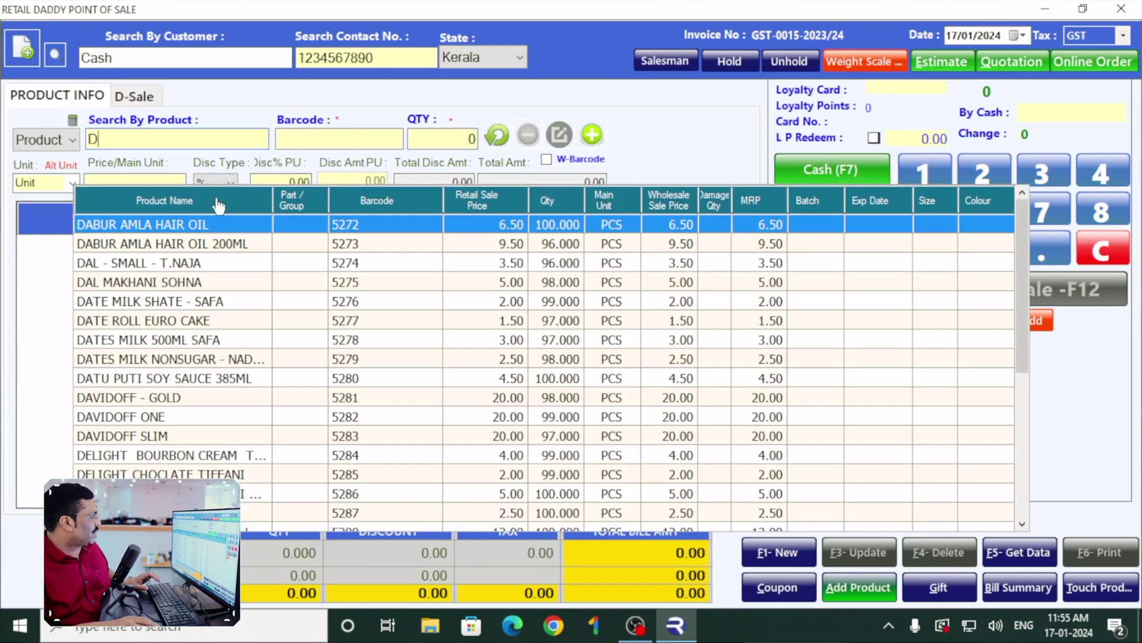
left_click(162, 304)
left_click(601, 135)
type("D")
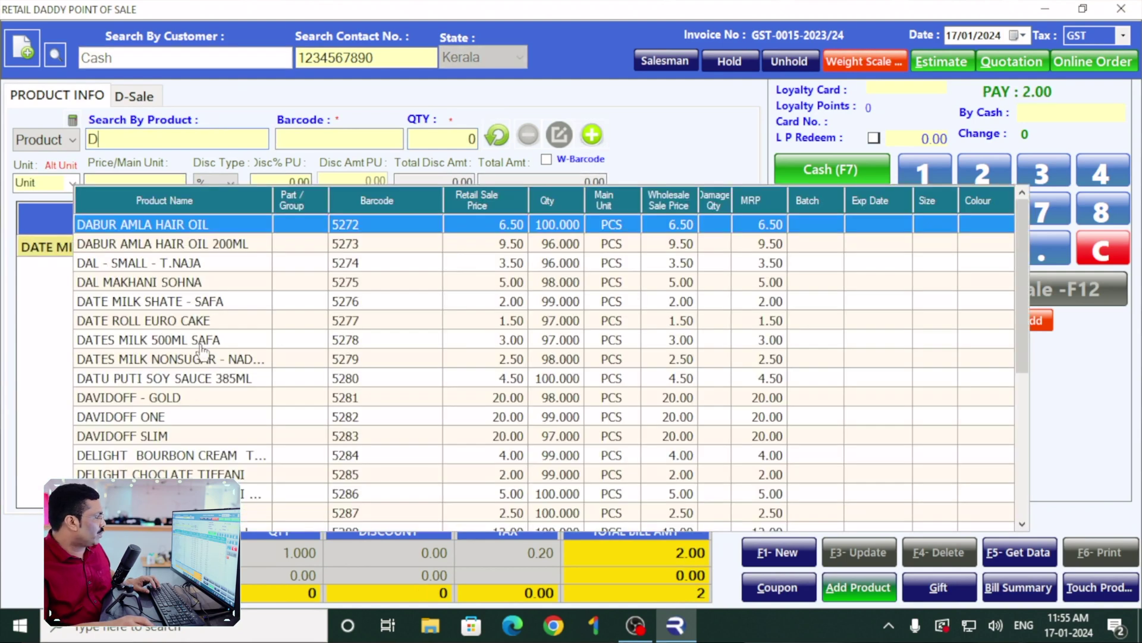
left_click(205, 396)
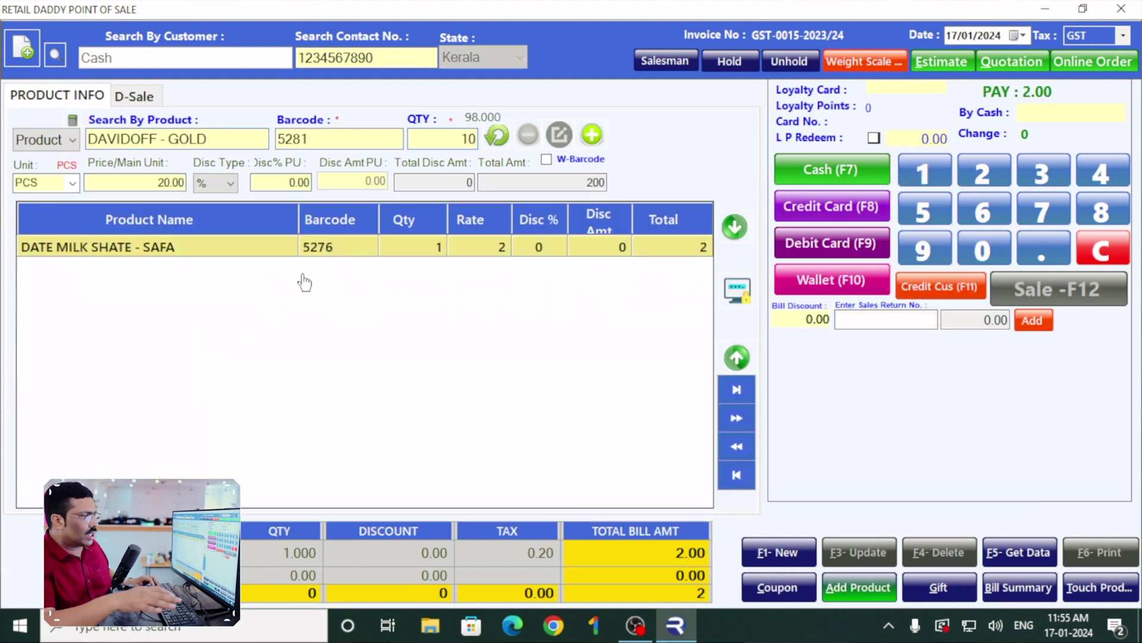
type("10")
key("Return")
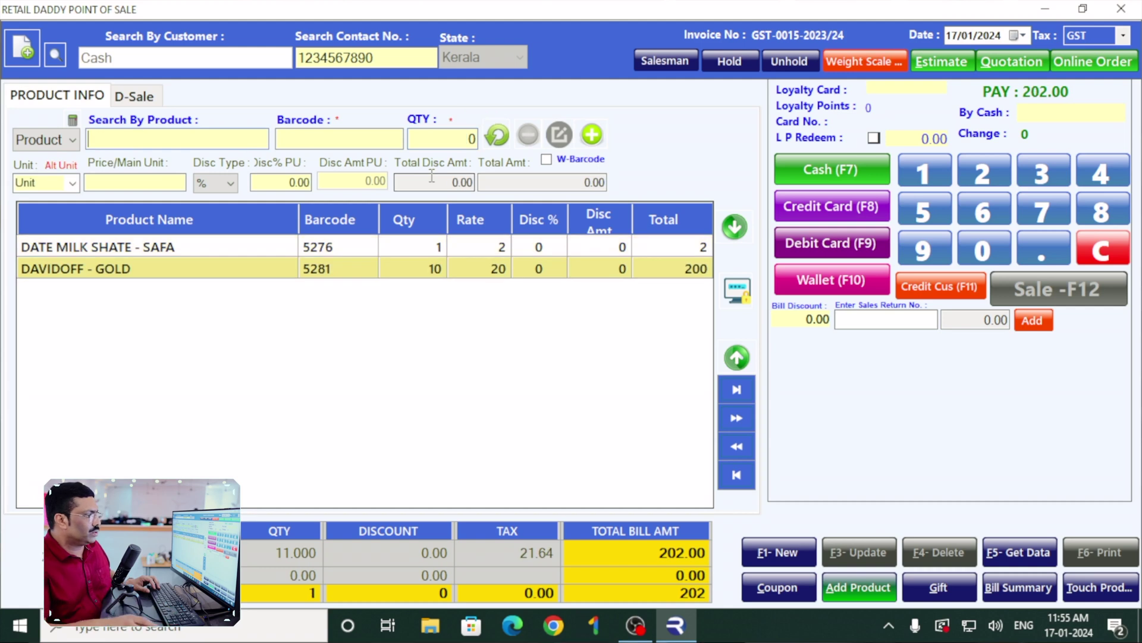
Search for products starting with D and select DATES MILK NONSUGAR, keeping the current sale open.
type("D")
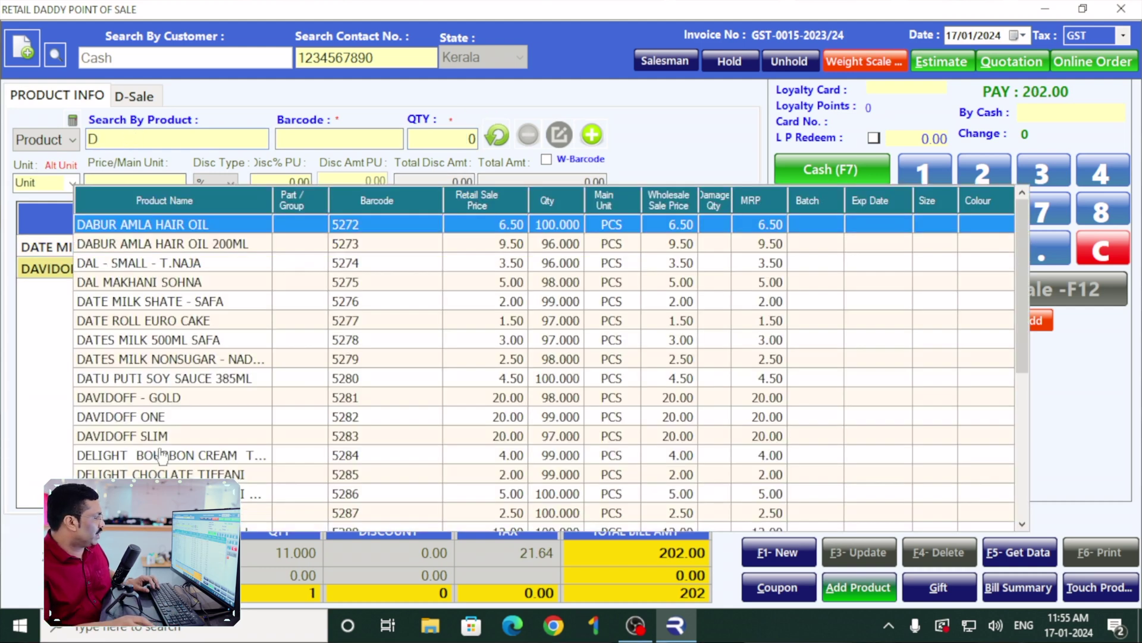
key("Escape")
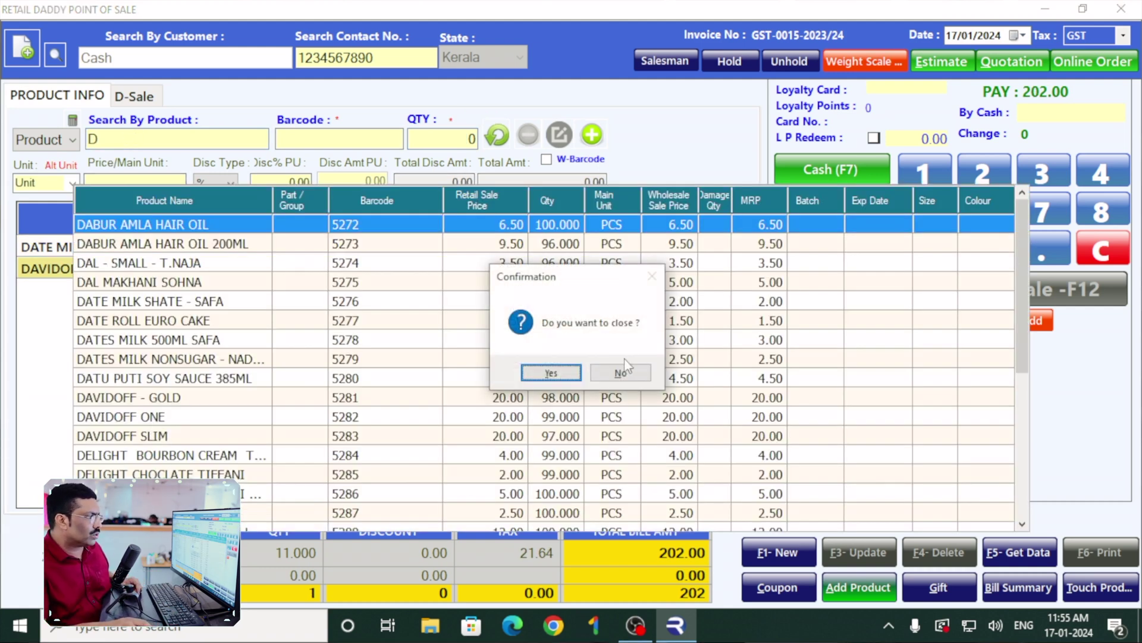
left_click(617, 373)
left_click(843, 360)
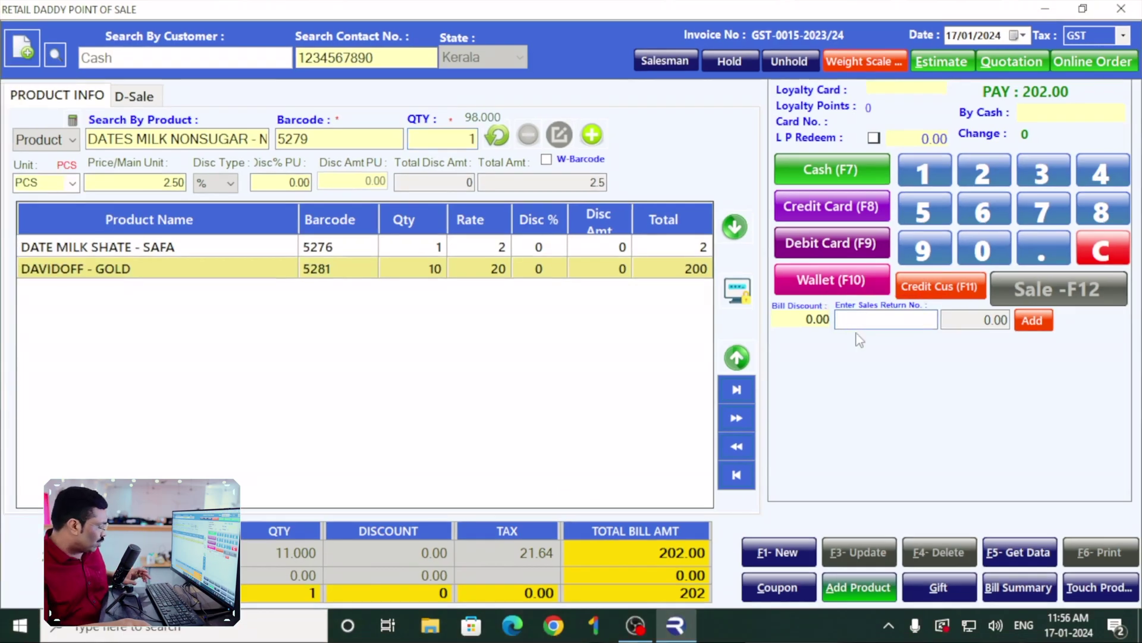
Apply the copied sales return number to the current sale and settle the remaining balance by credit card.
type("SR-0005-2023/24")
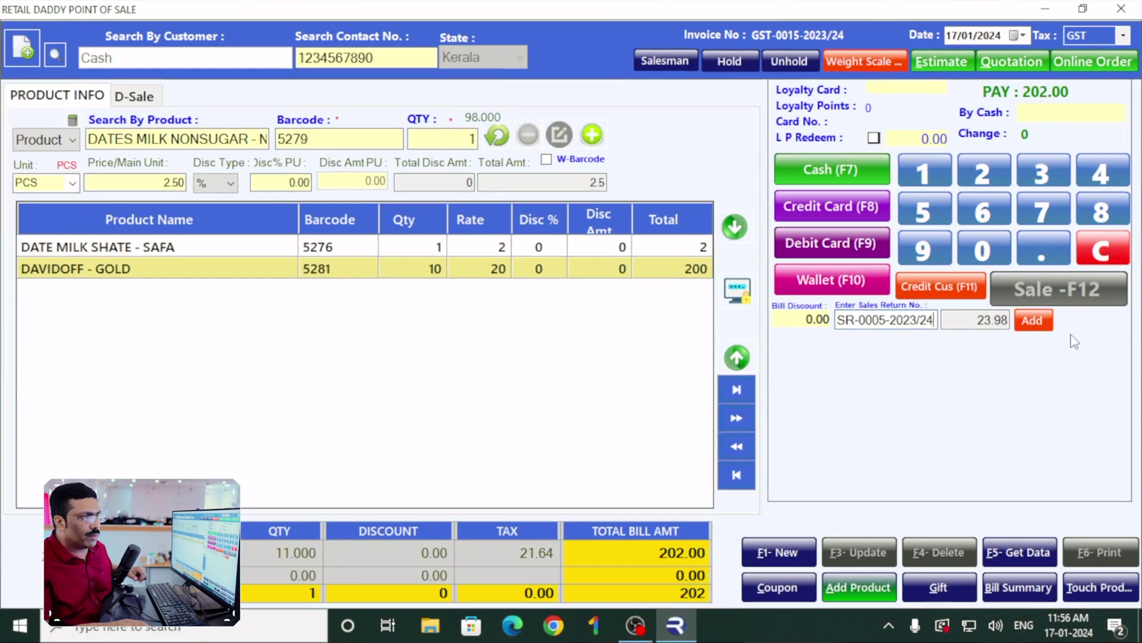
left_click(1032, 321)
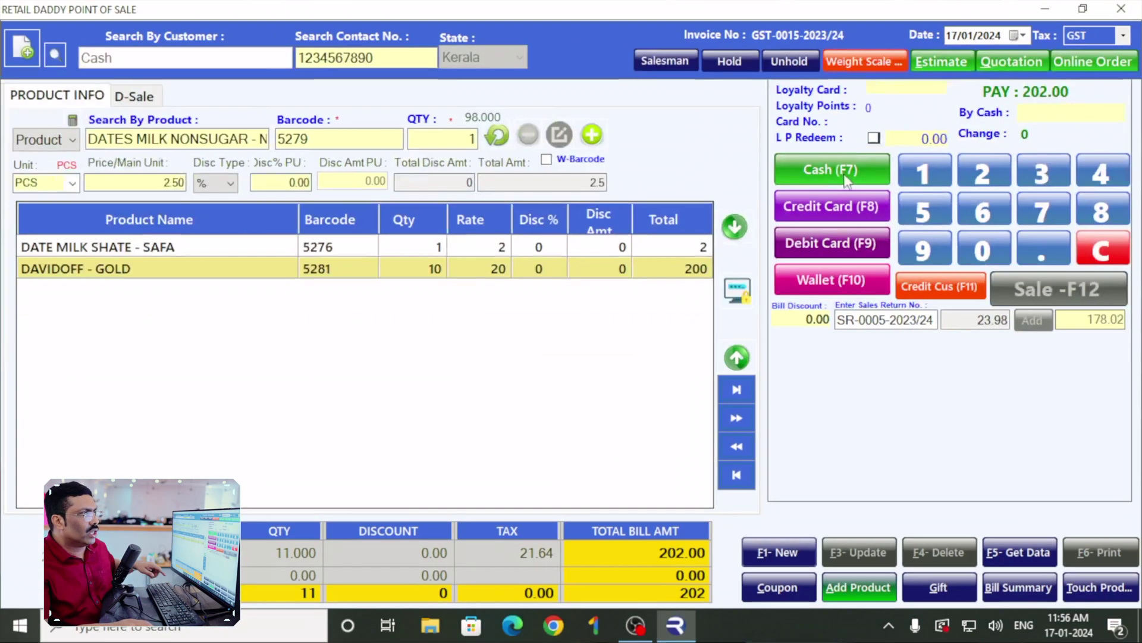
left_click(828, 212)
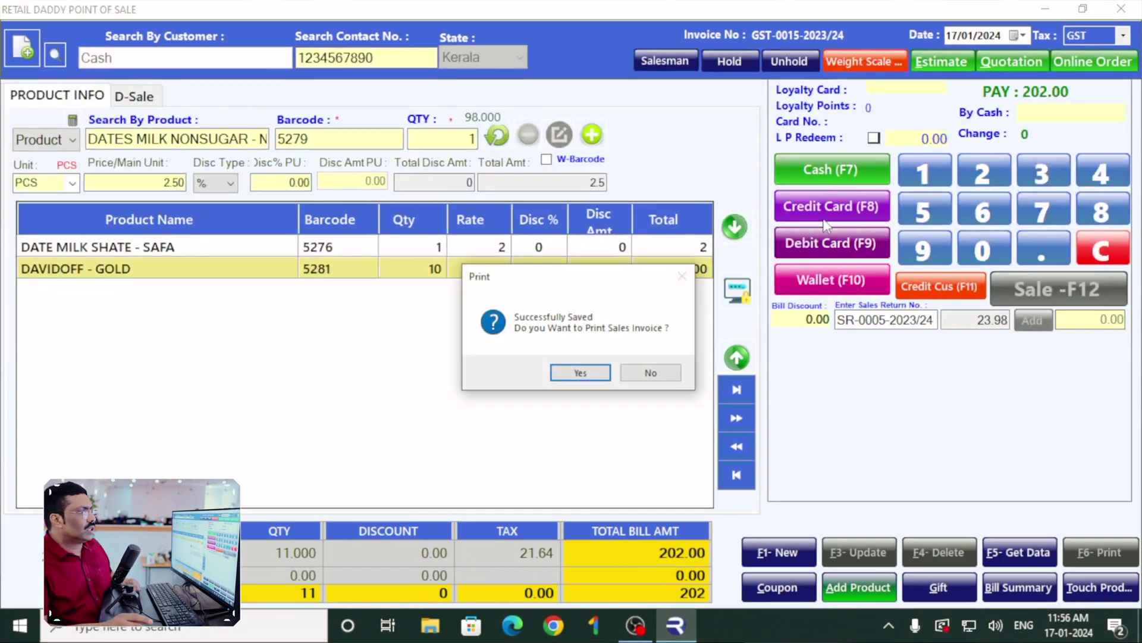
Open the saved sales invoice's print preview, enlarge it to 200% and examine the sale return and paid amounts.
key("Return")
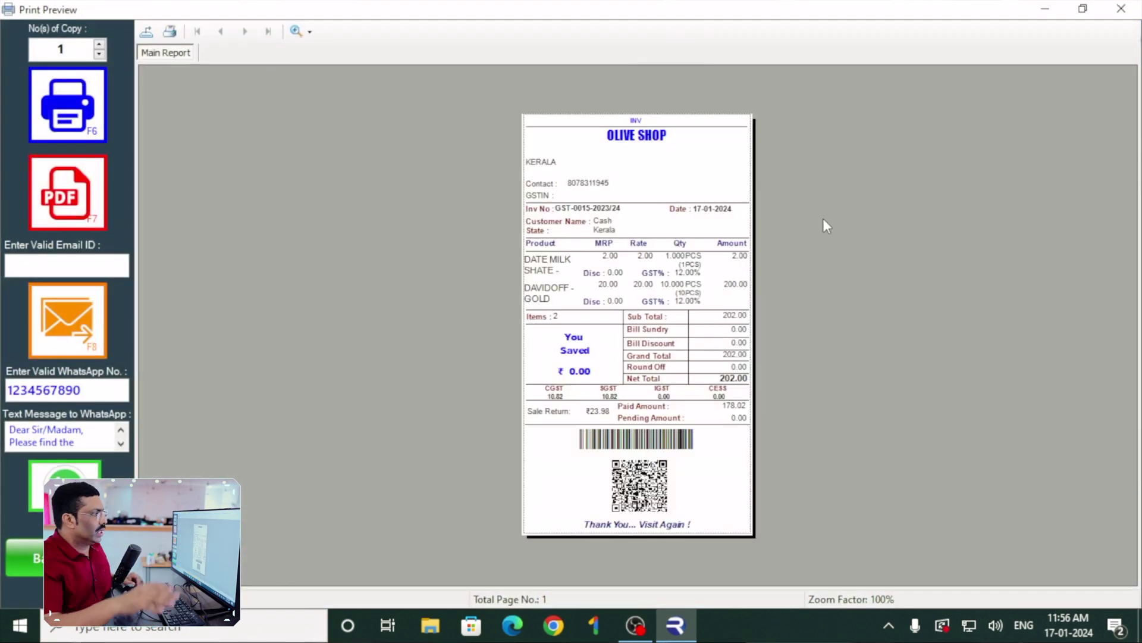
left_click(309, 31)
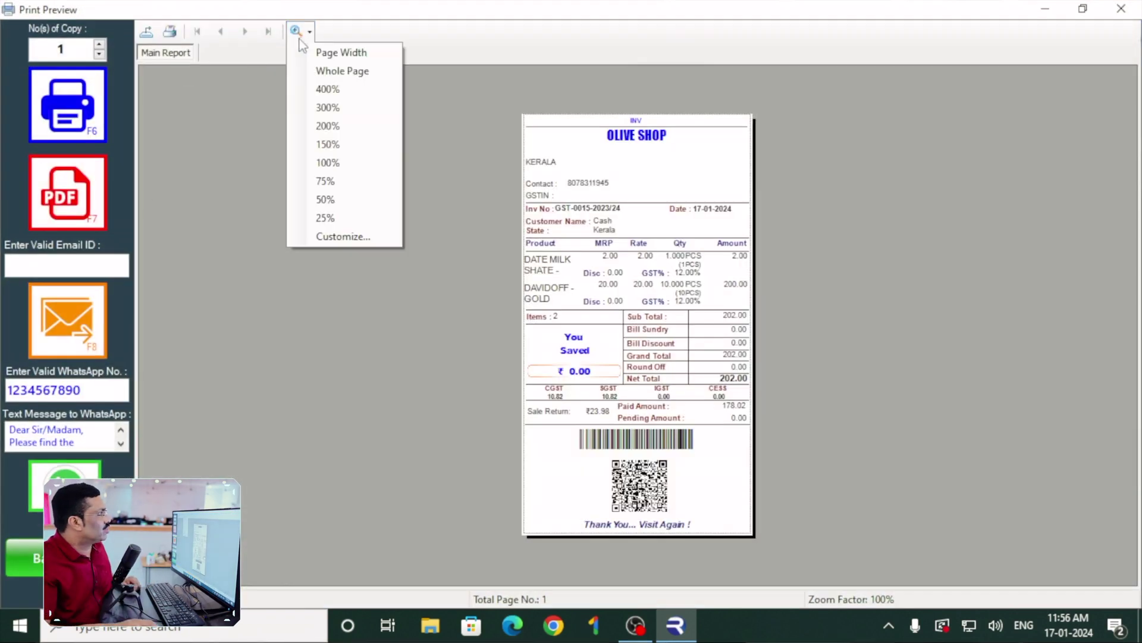
left_click(326, 125)
scroll(447, 313, "down", 3)
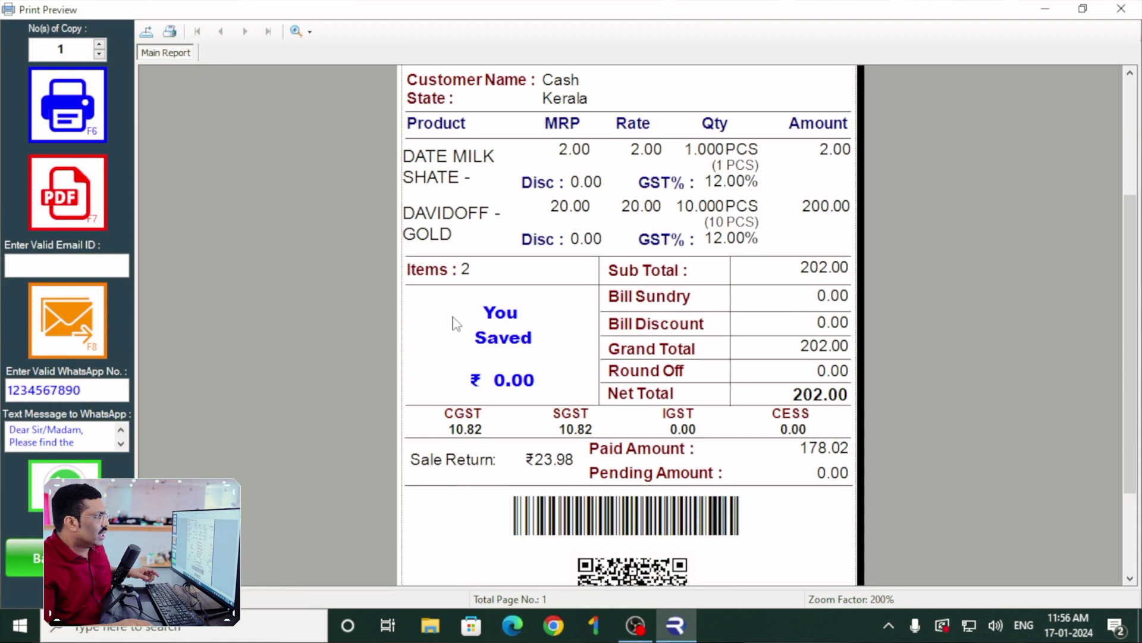
scroll(524, 452, "down", 2)
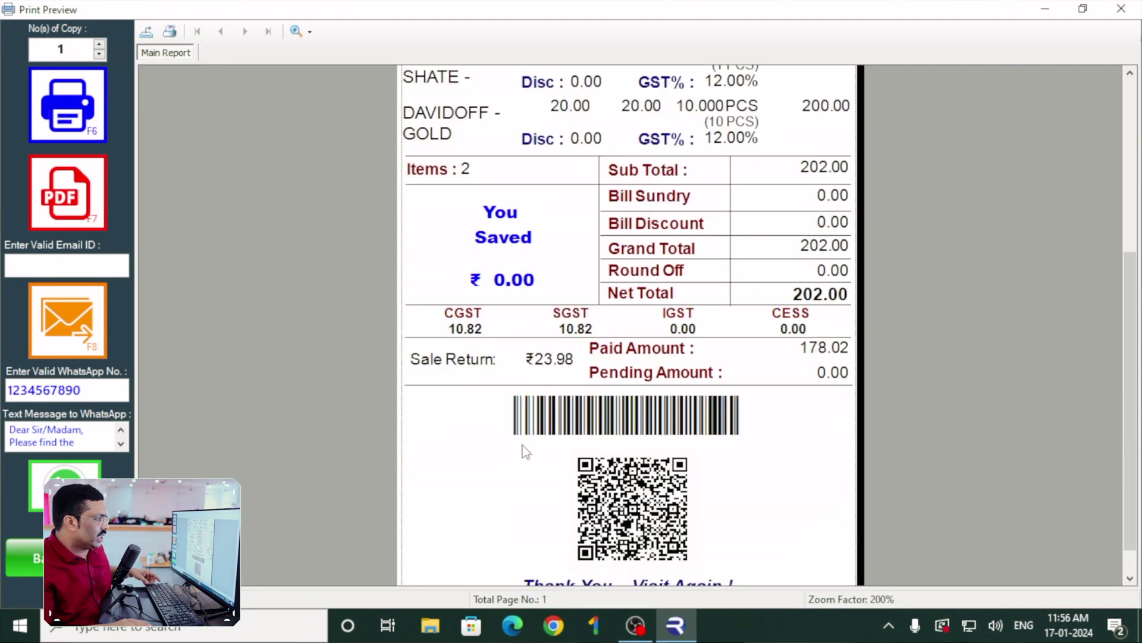